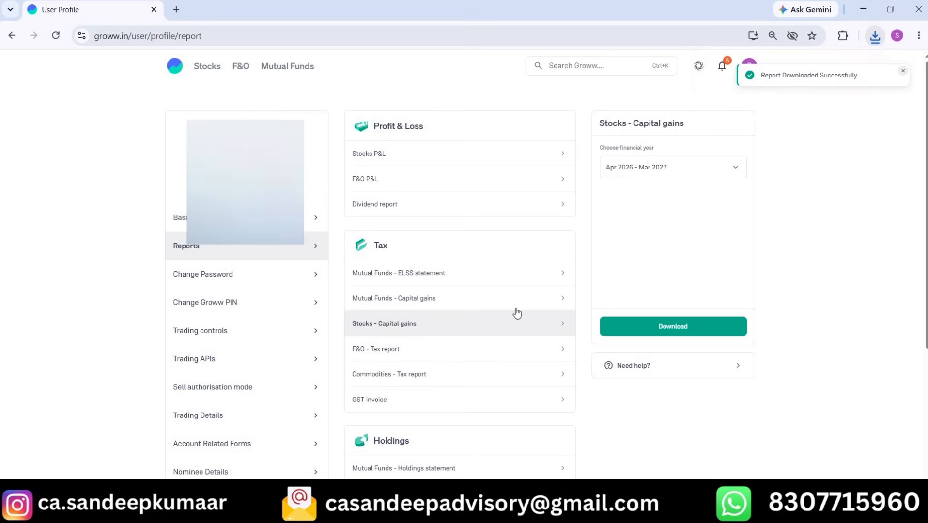
Download the Stocks - Capital gains report for the financial year Apr 2025 - Mar 2026.
click(657, 171)
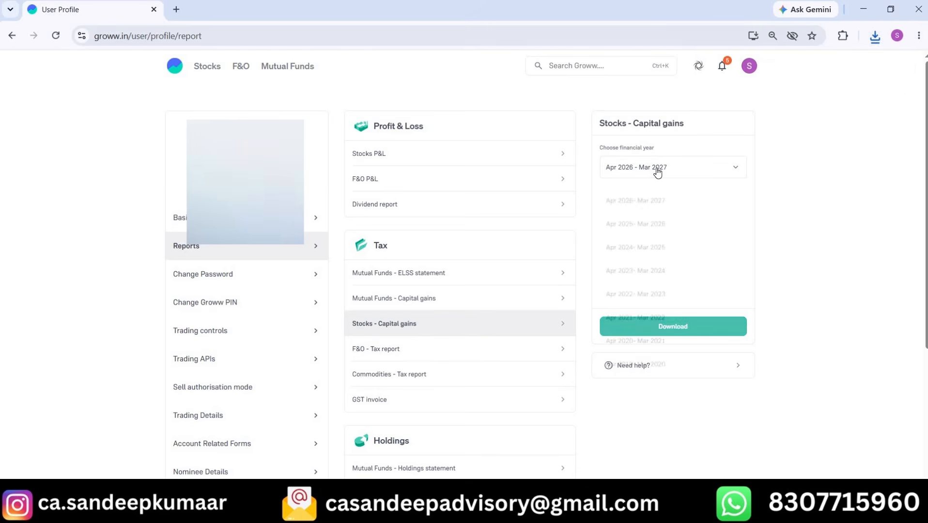
click(644, 221)
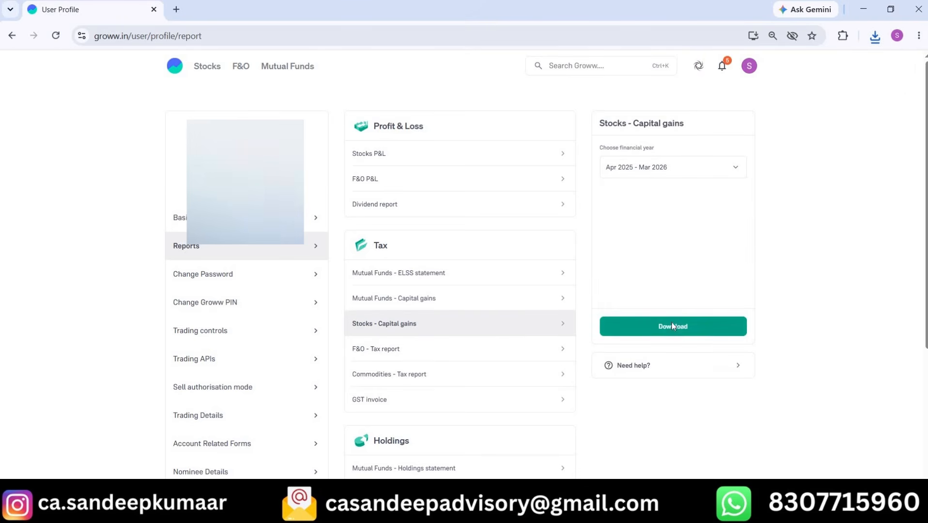
click(671, 326)
Download the Mutual Funds - Capital gains report for the financial year Apr 2025 - Mar 2026.
click(435, 300)
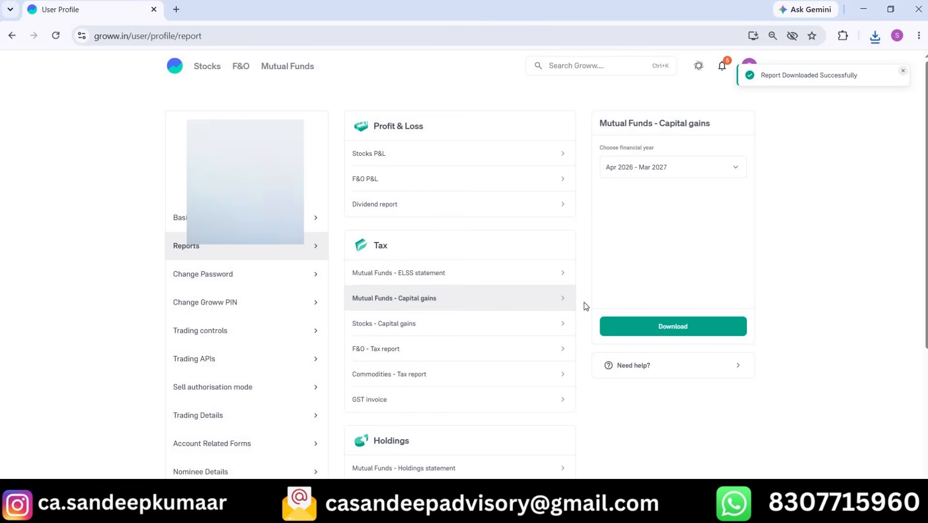
click(678, 167)
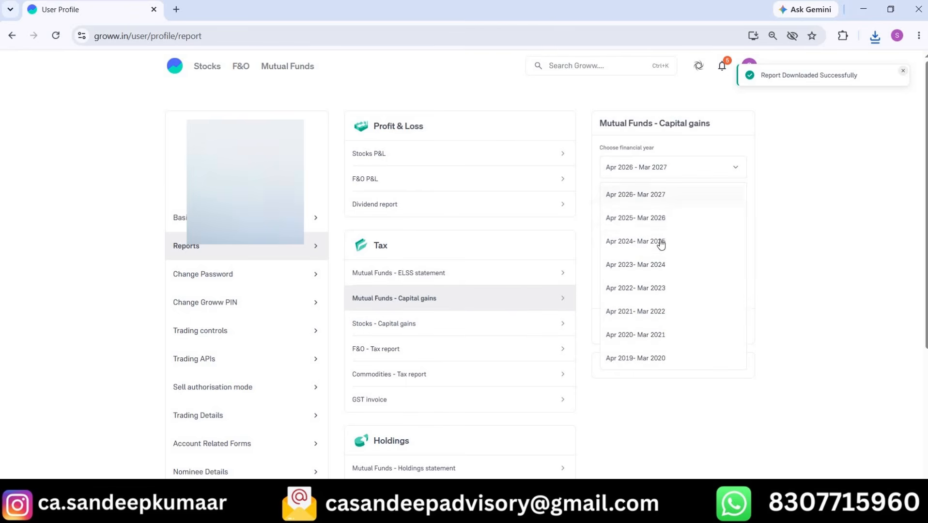
click(662, 220)
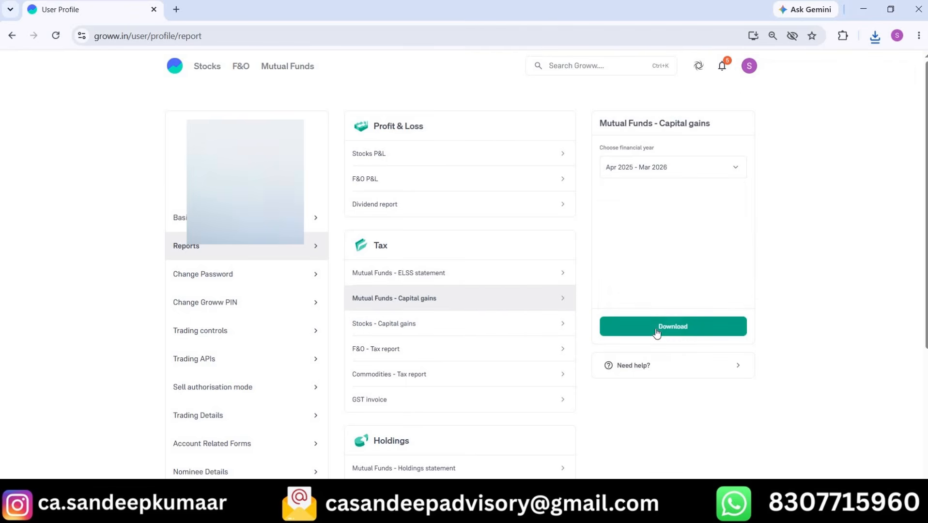
click(657, 333)
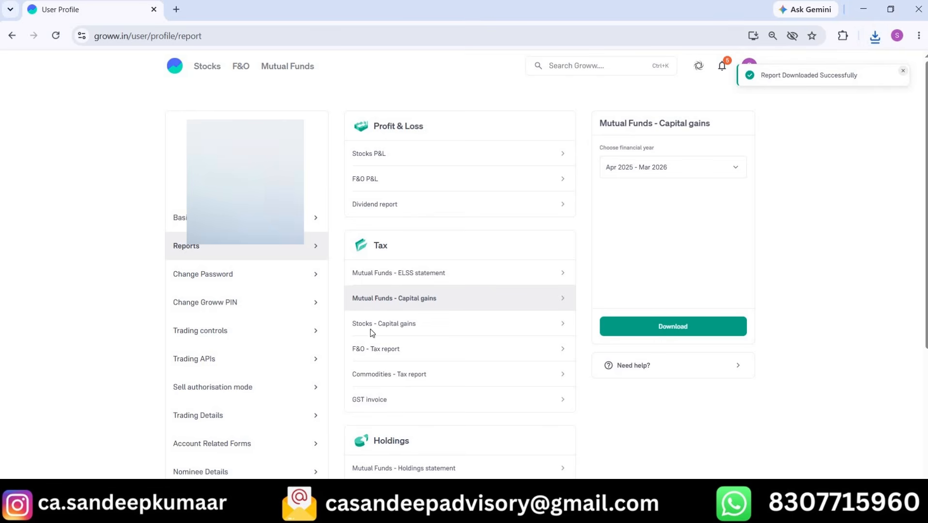
Switch to the Income Tax e-Filing portal and continue with assessment year 2026-27 in online filing mode.
key(alt+Tab)
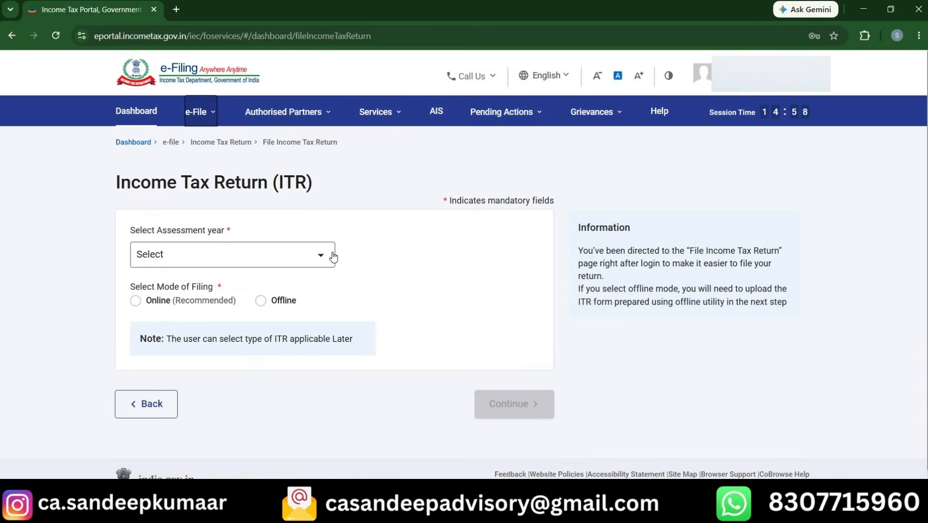
click(317, 256)
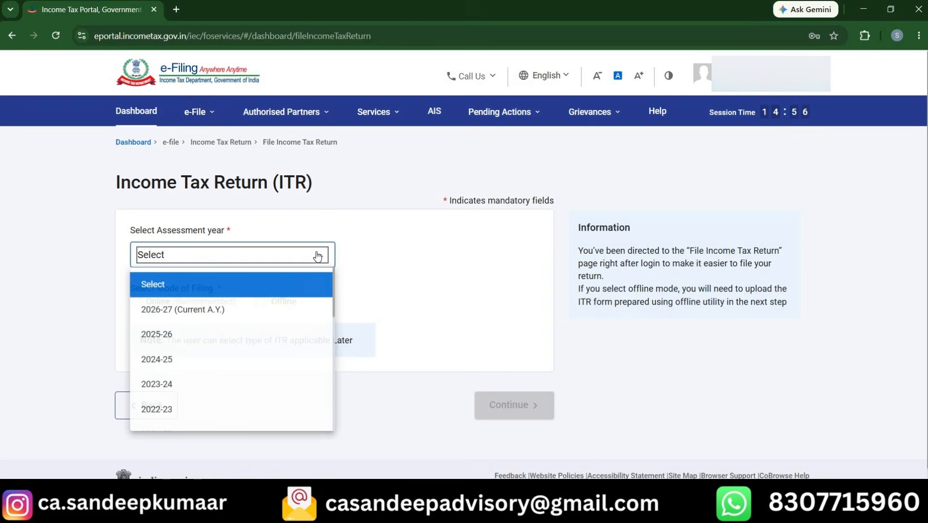
click(261, 312)
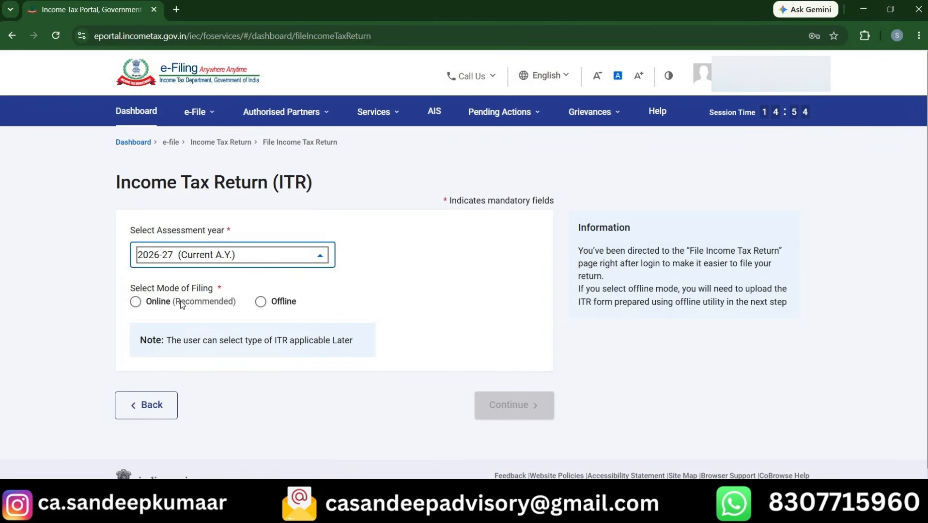
click(135, 301)
click(508, 405)
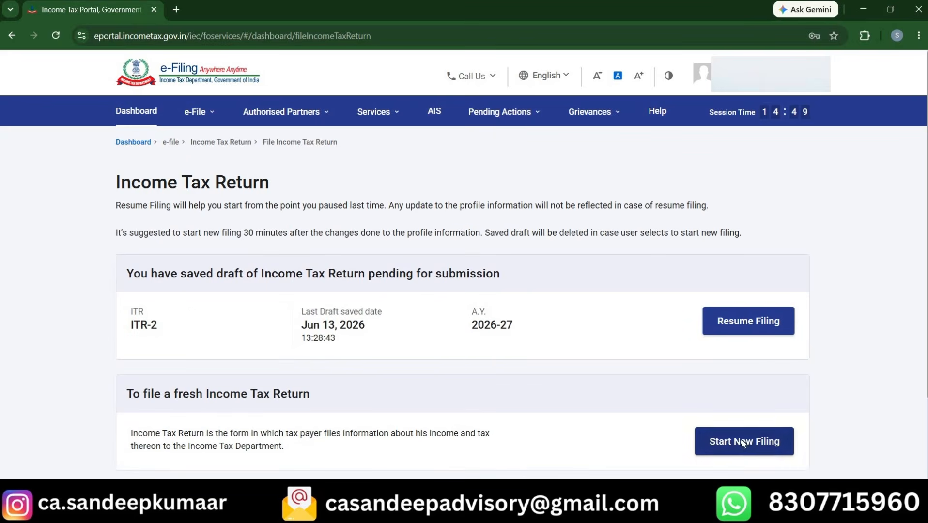
Start a new filing with Individual status and proceed with the ITR-3 form.
click(741, 439)
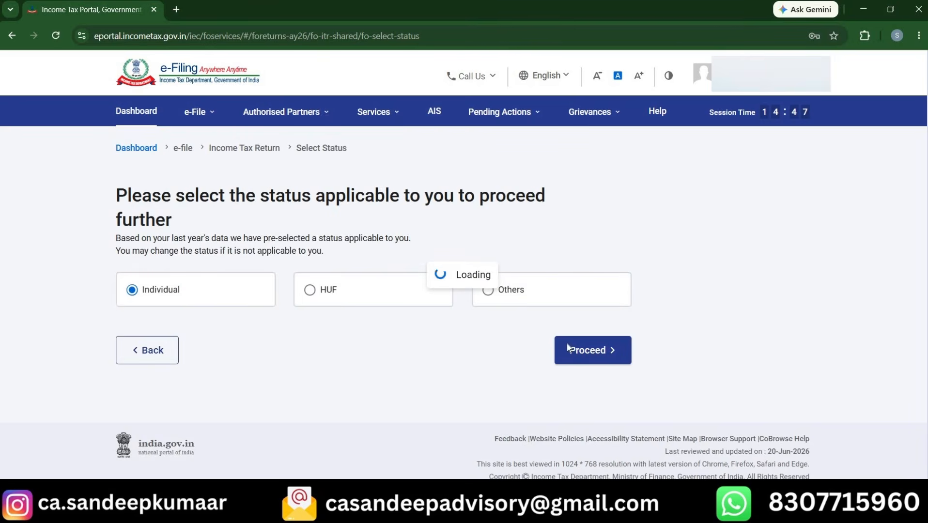
click(592, 353)
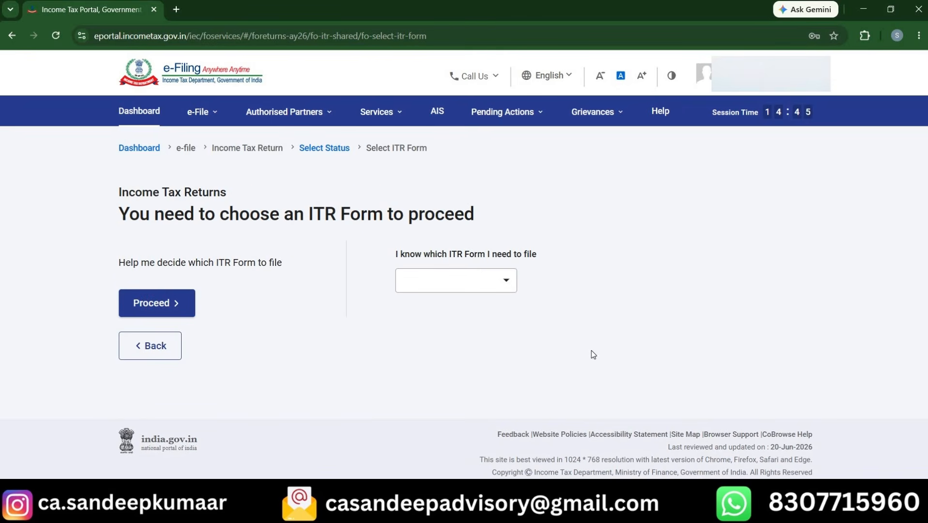
click(505, 284)
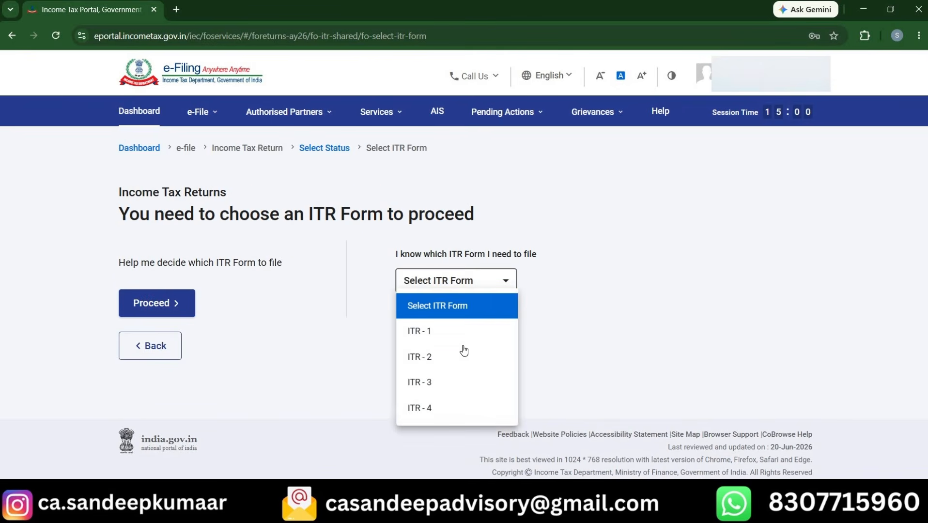
click(450, 381)
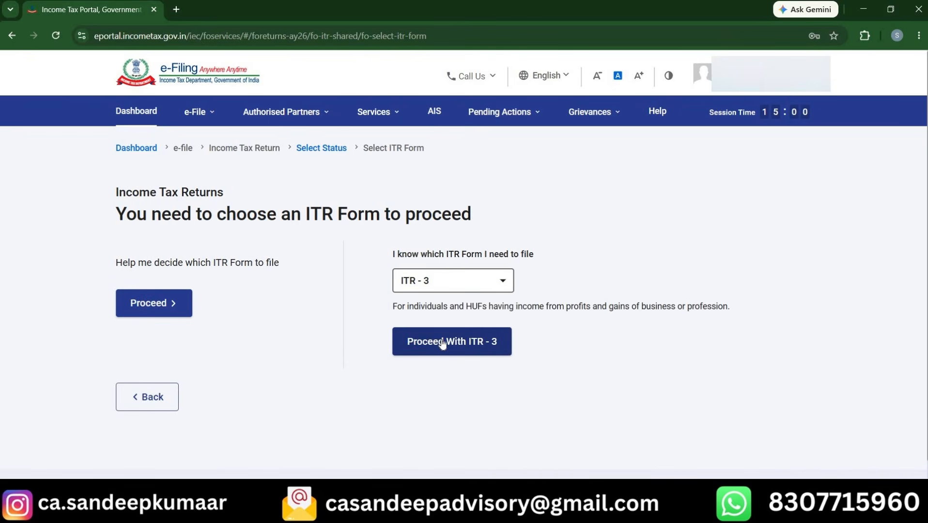
click(442, 342)
Get started with the return and give taxable income above the basic exemption limit as the filing reason.
click(460, 361)
click(259, 349)
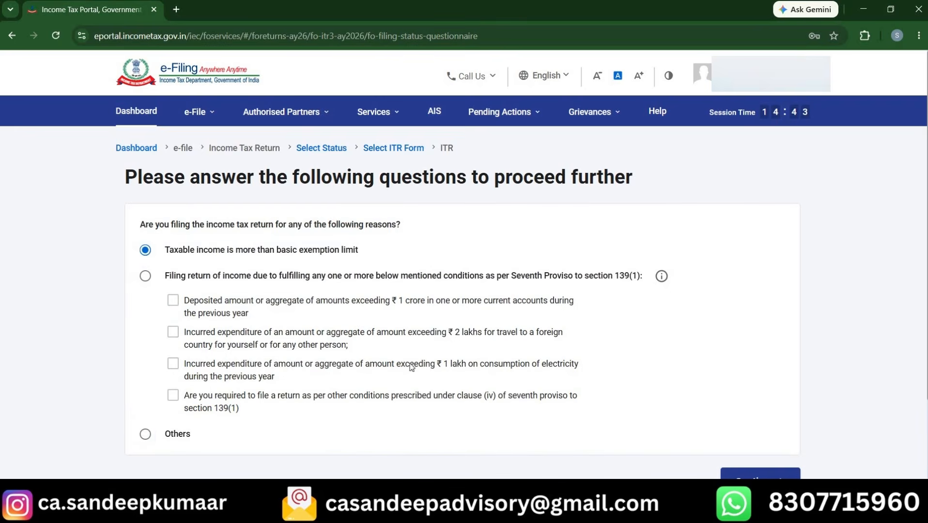
click(797, 475)
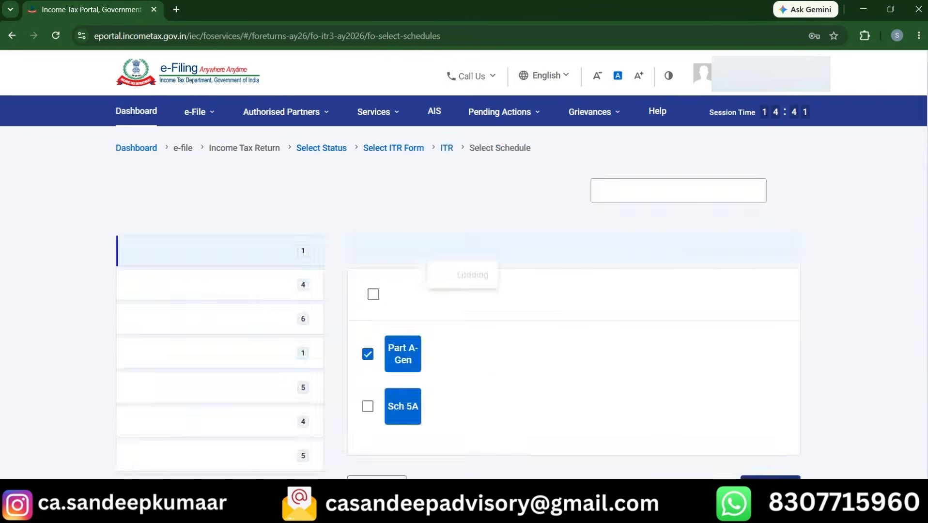
In the Income schedules, deselect Schedule House Property and select Schedule CG for capital gains.
scroll(474, 397, down, 2)
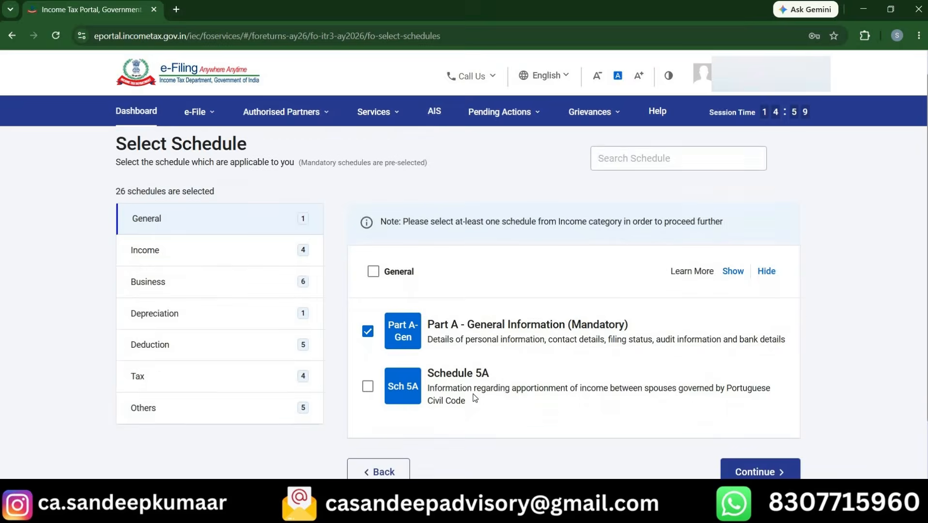
scroll(474, 397, up, 1)
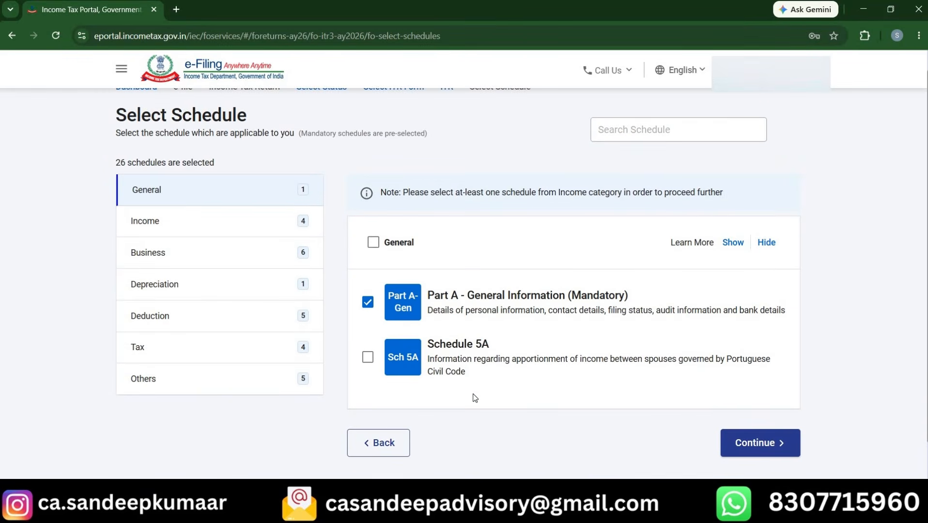
click(186, 221)
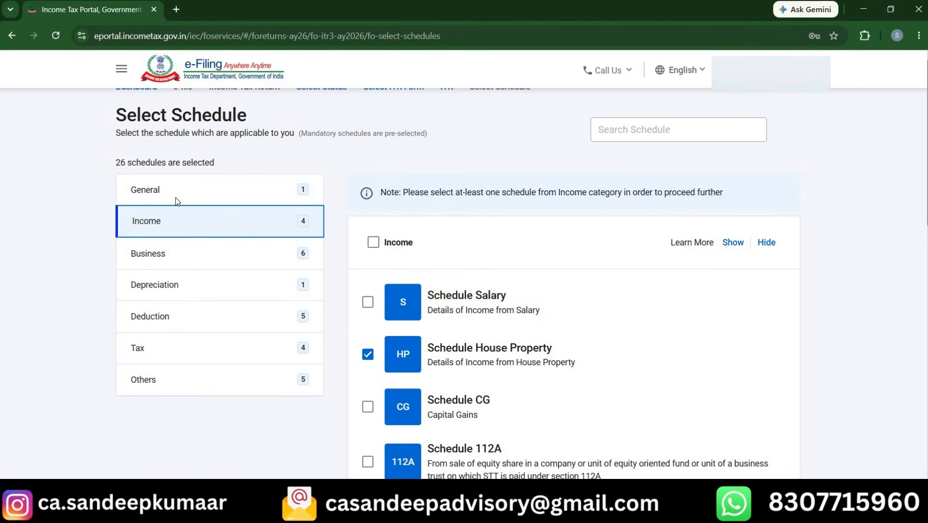
click(176, 197)
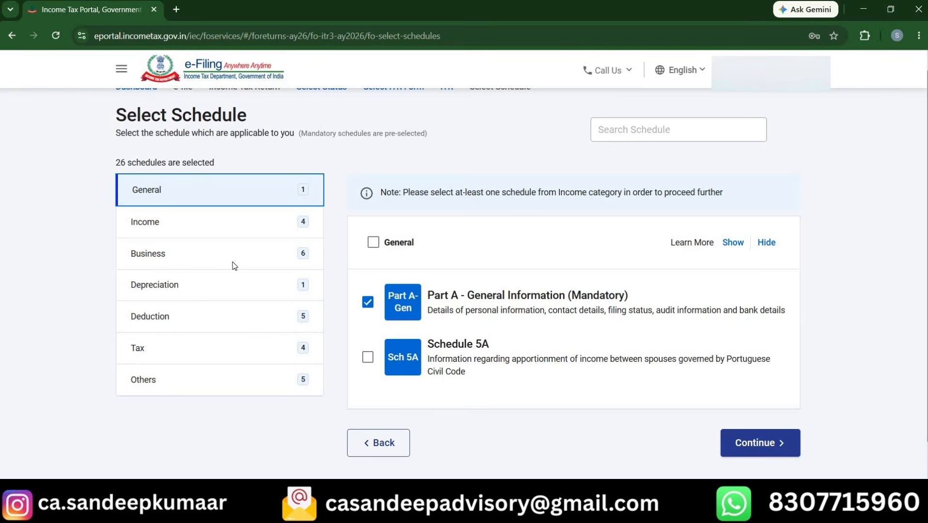
click(237, 231)
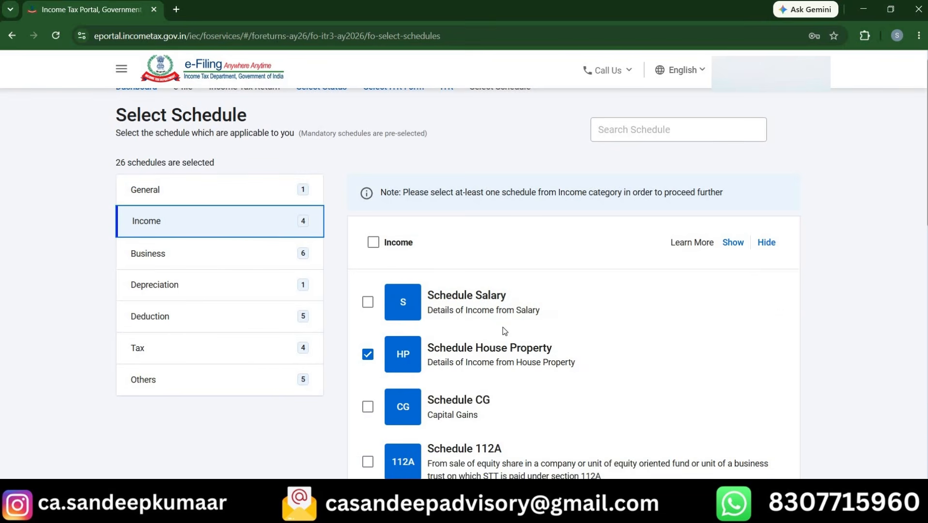
scroll(386, 230, down, 2)
click(368, 233)
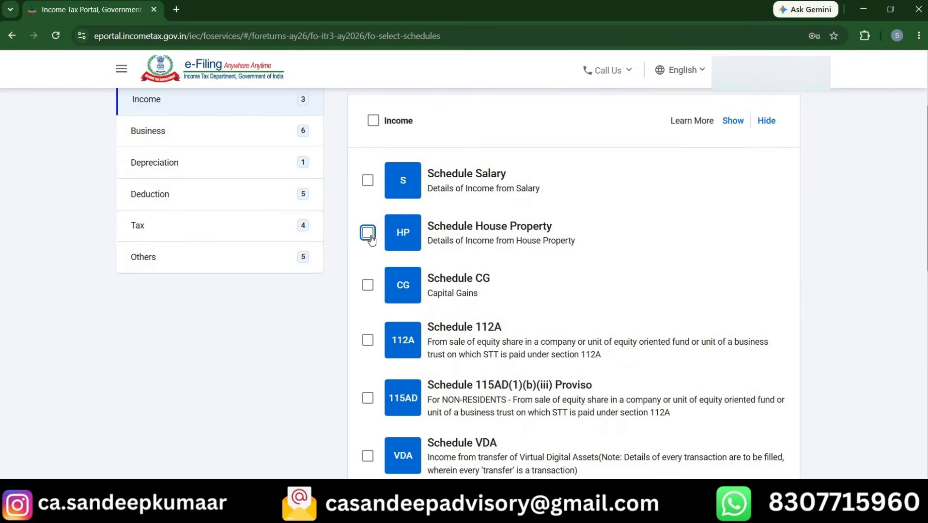
scroll(454, 353, down, 1)
scroll(455, 353, down, 1)
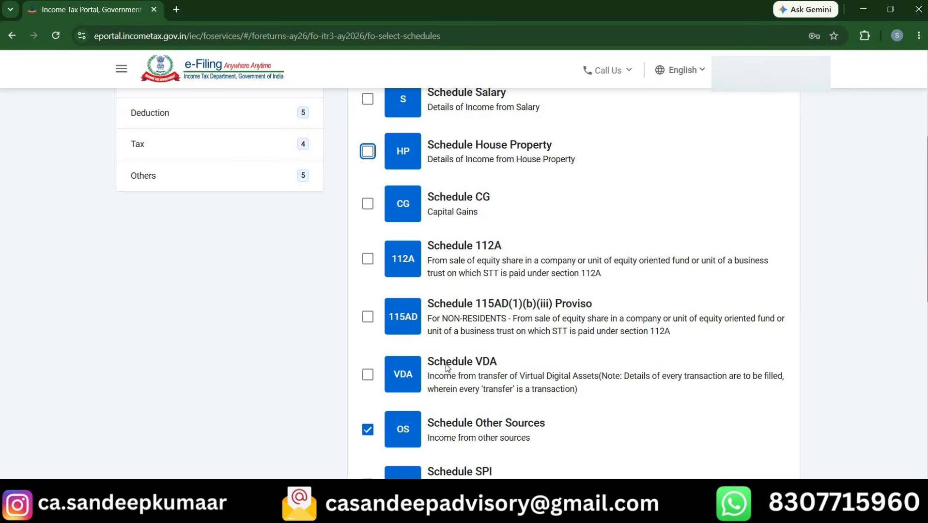
click(368, 205)
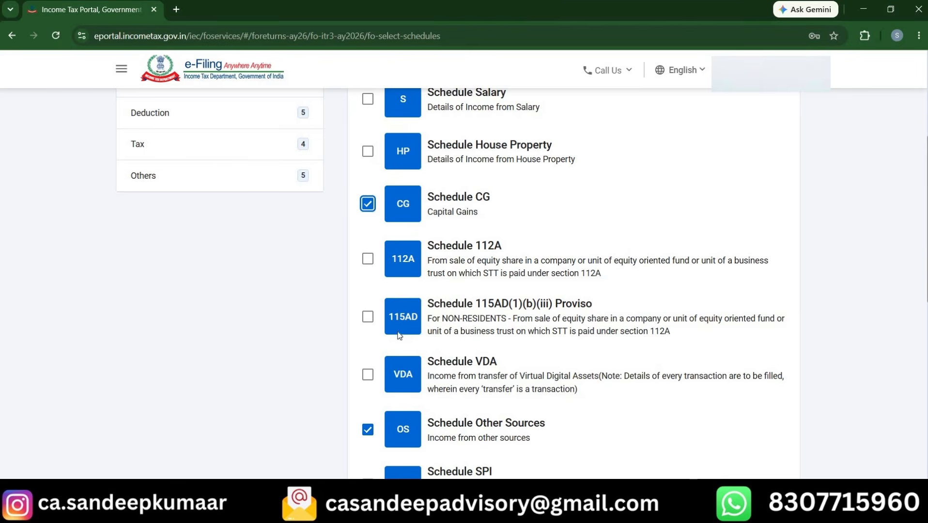
Deselect Schedule IF for partnership firms after checking the remaining Income schedules.
scroll(387, 387, down, 7)
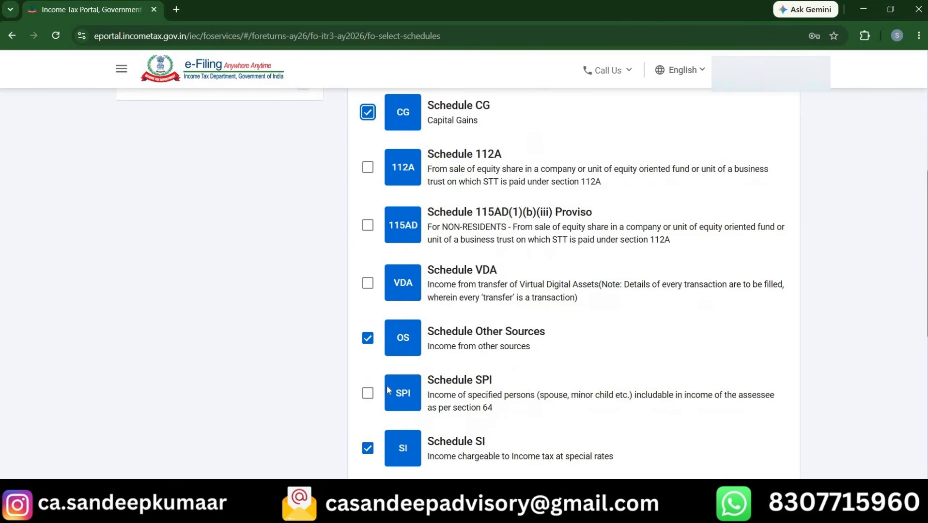
scroll(385, 387, down, 3)
scroll(386, 387, up, 5)
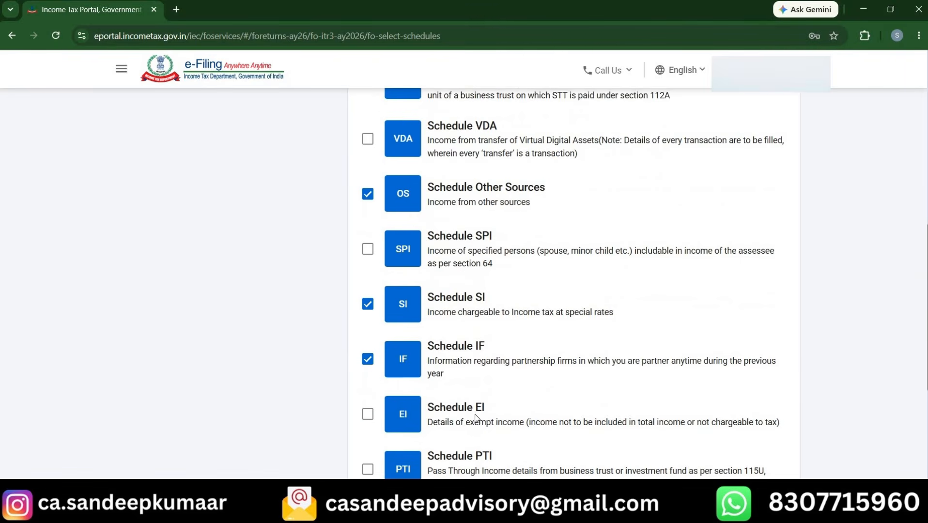
click(368, 361)
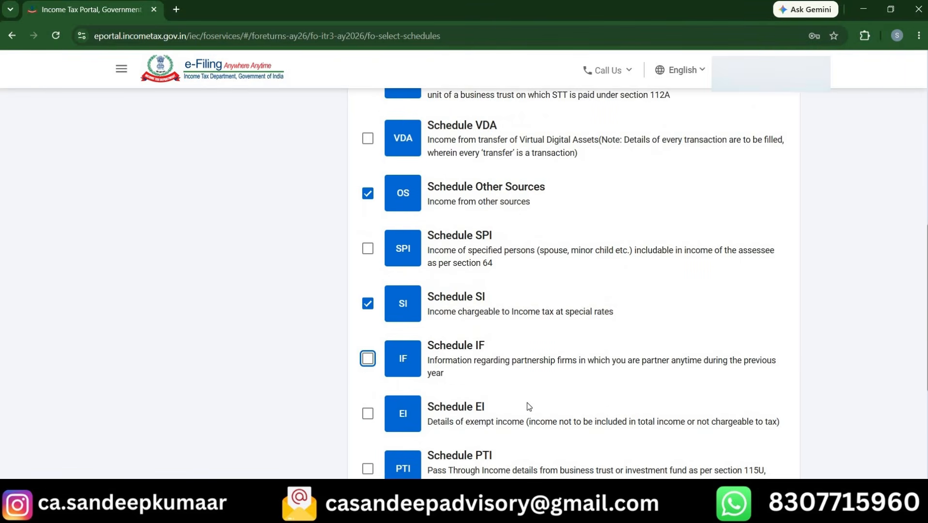
scroll(528, 404, down, 2)
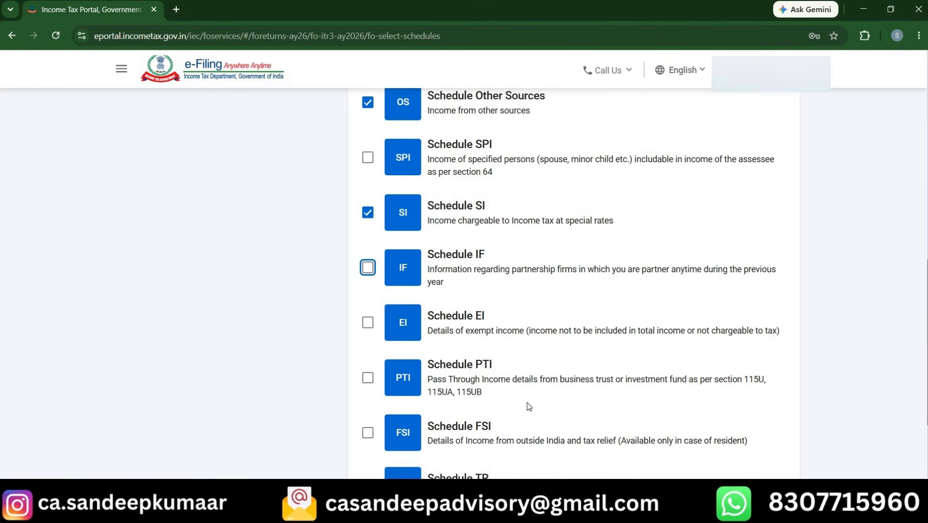
Review the Business schedules and deselect Schedule UD for unabsorbed depreciation in the Depreciation schedules.
scroll(527, 402, up, 10)
click(182, 213)
scroll(463, 299, down, 4)
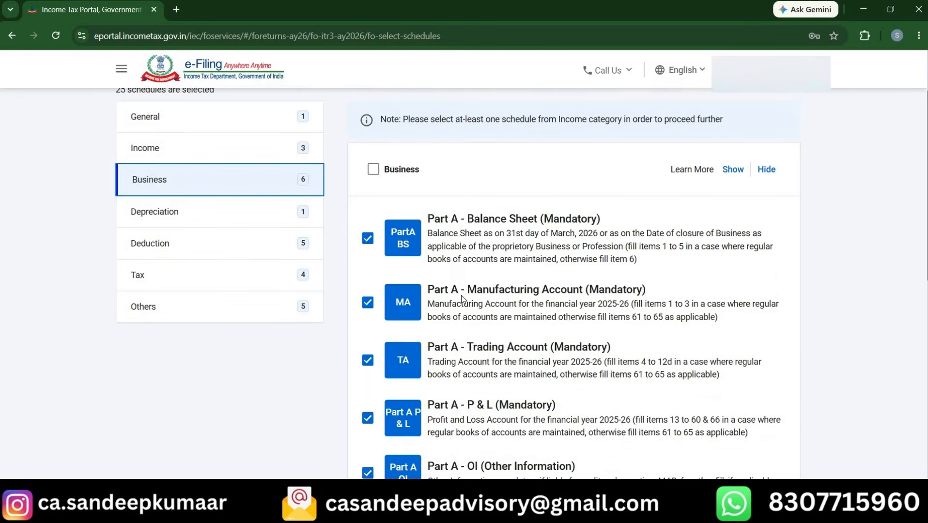
scroll(462, 299, down, 3)
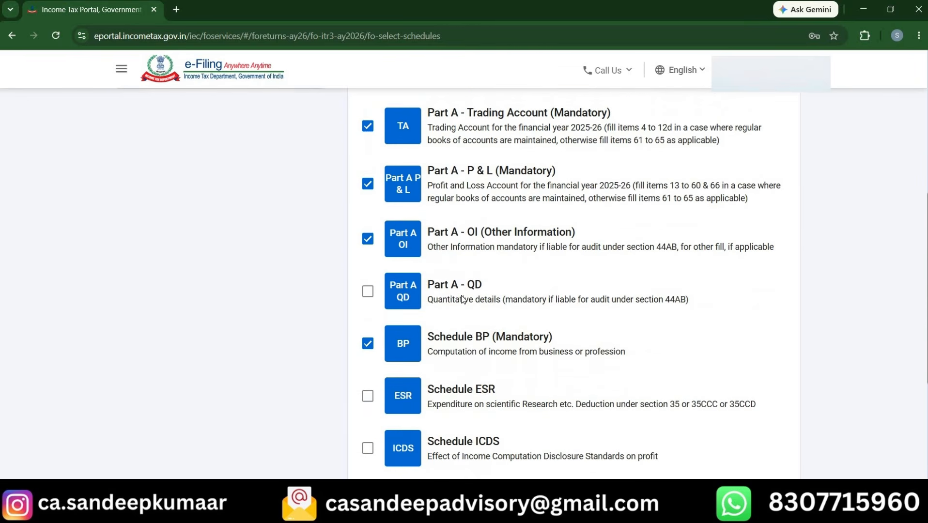
scroll(462, 299, down, 3)
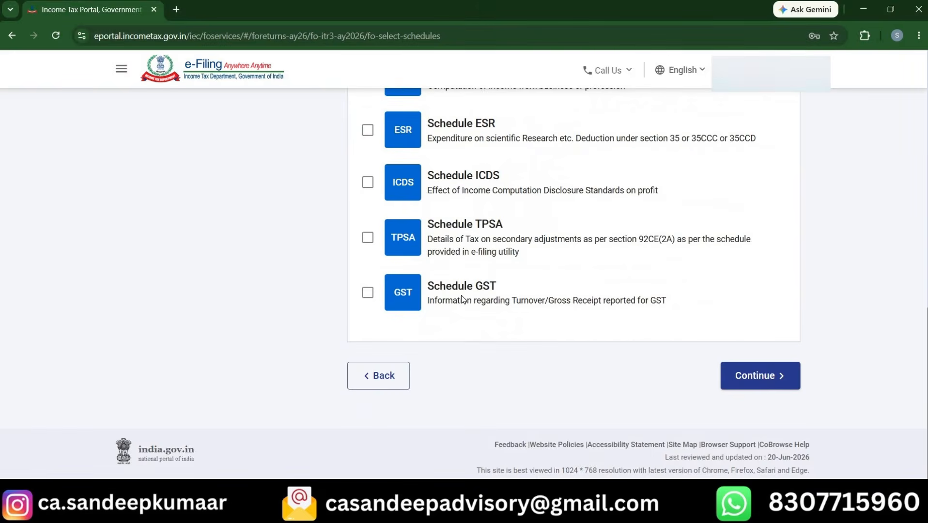
scroll(260, 337, up, 12)
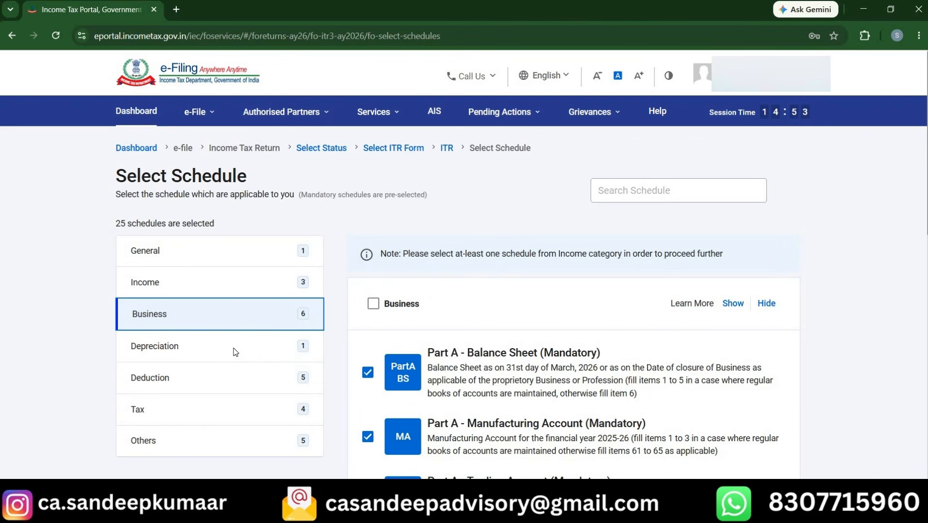
scroll(591, 427, down, 10)
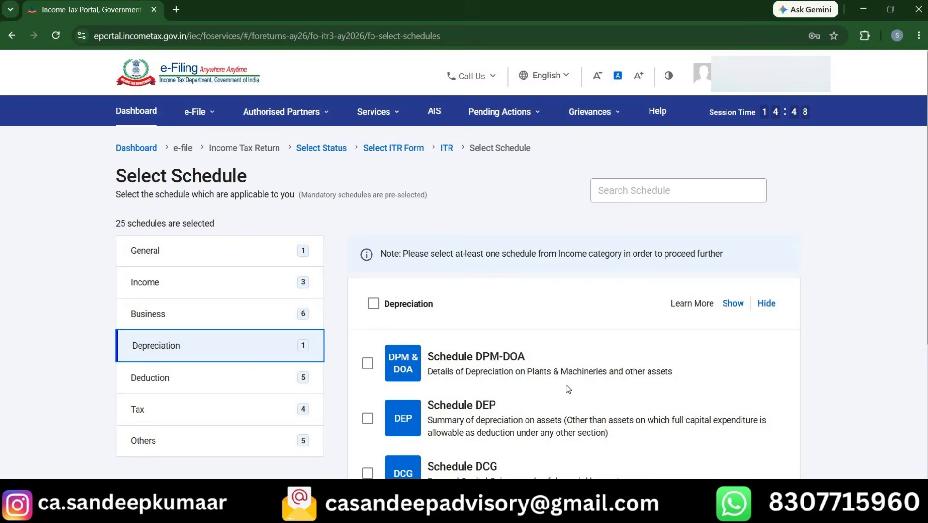
scroll(566, 388, down, 5)
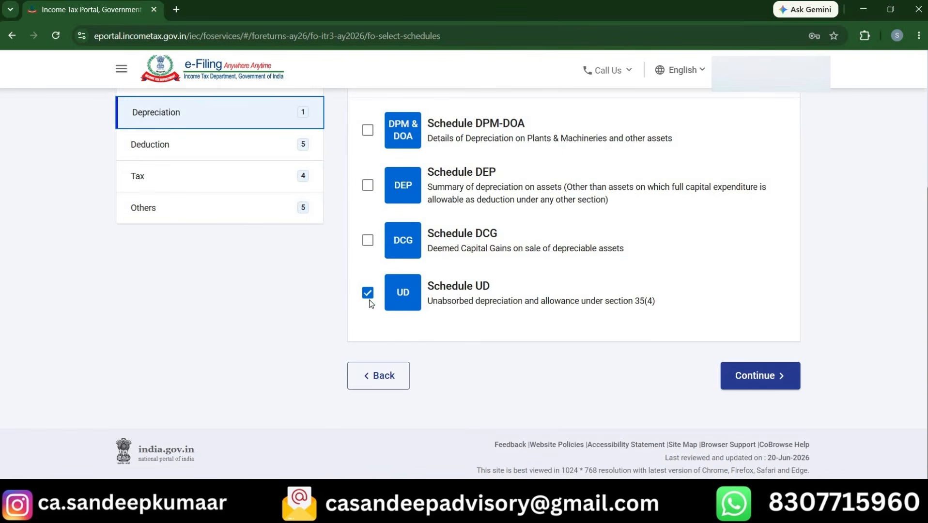
click(368, 294)
scroll(180, 269, up, 3)
In the Deduction schedules, deselect Schedules 80-IA, 80-IB, 80-IE and 80D, keeping only the mandatory Schedule VI-A.
click(181, 267)
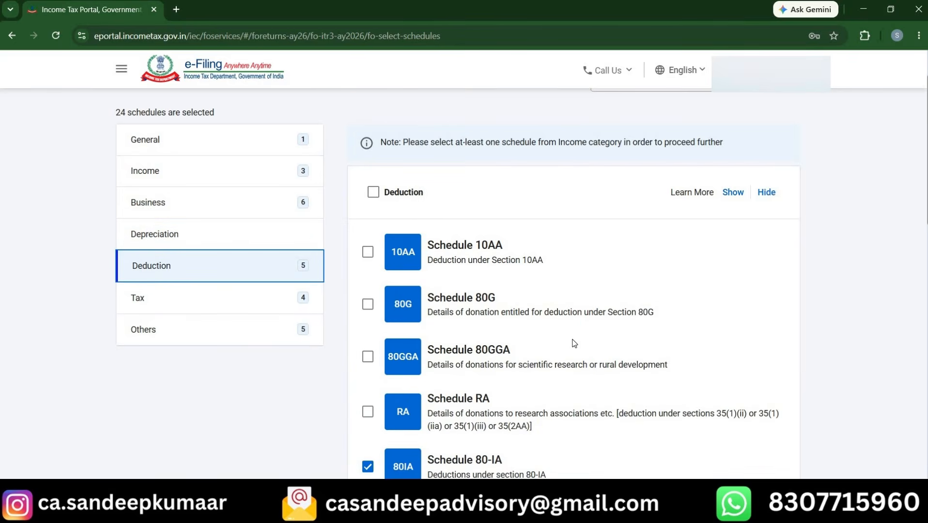
scroll(574, 343, down, 3)
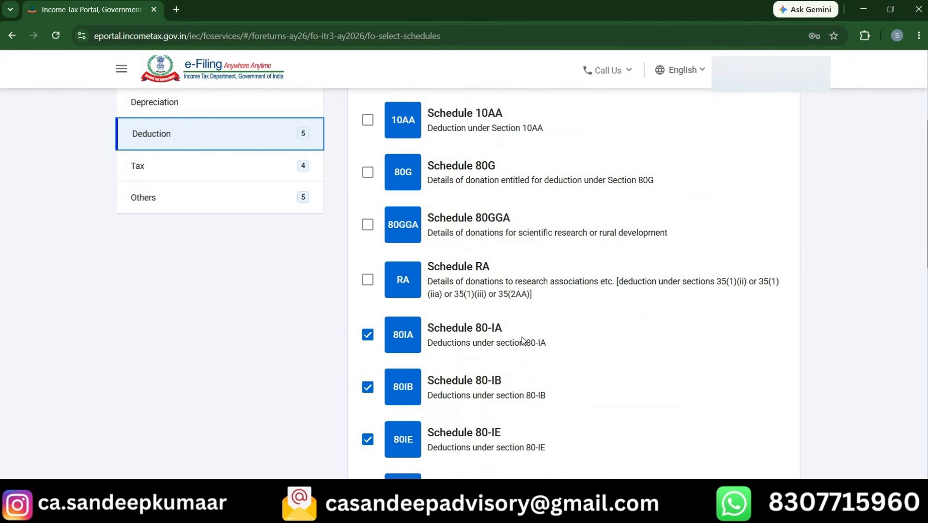
click(368, 334)
scroll(512, 215, down, 7)
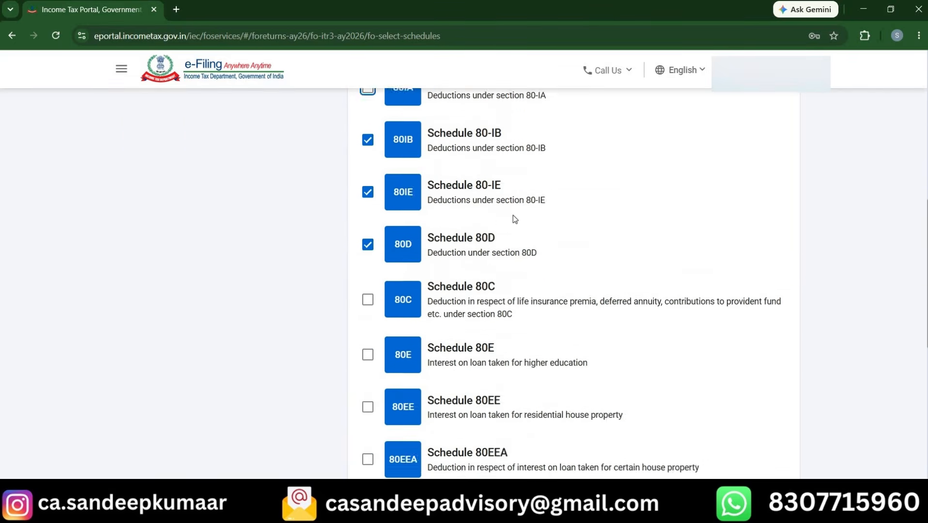
scroll(512, 216, up, 12)
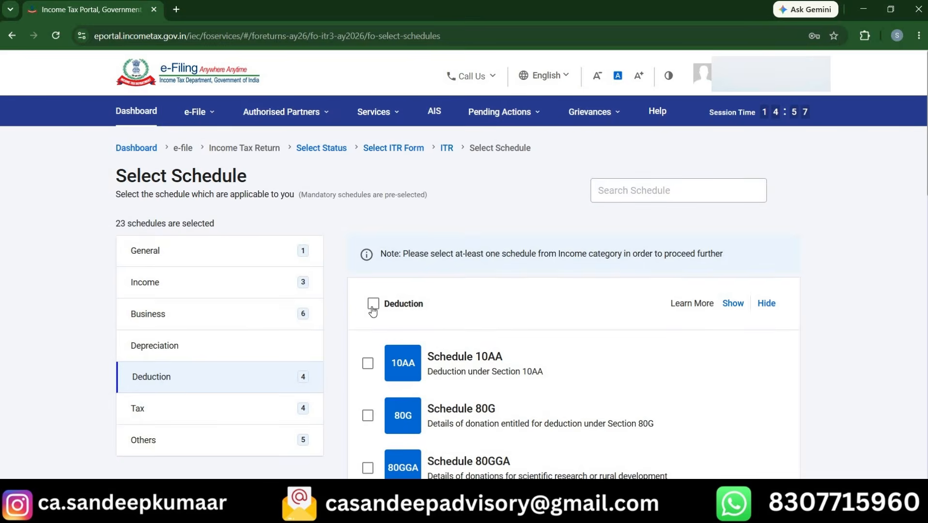
scroll(515, 450, down, 10)
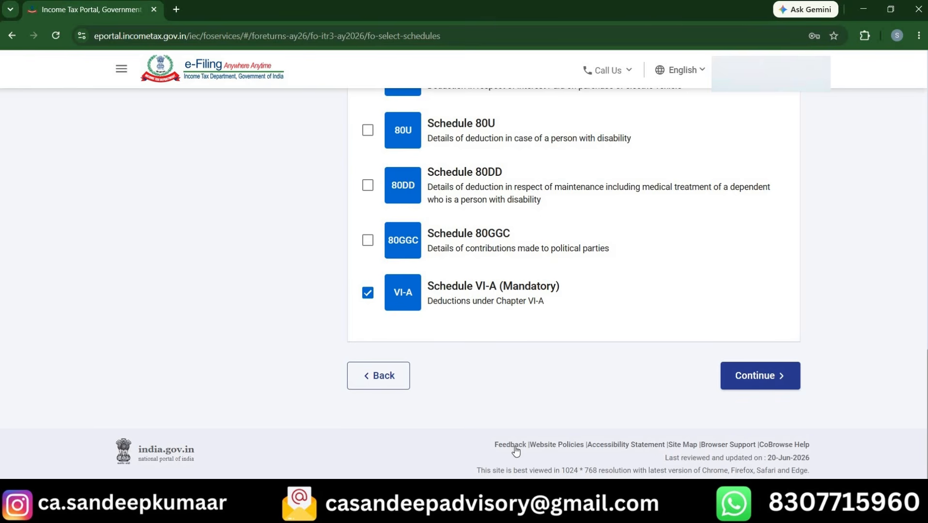
Continue with the selected schedules, skip the schedule questions and open Part A - General Information from the return summary.
click(755, 377)
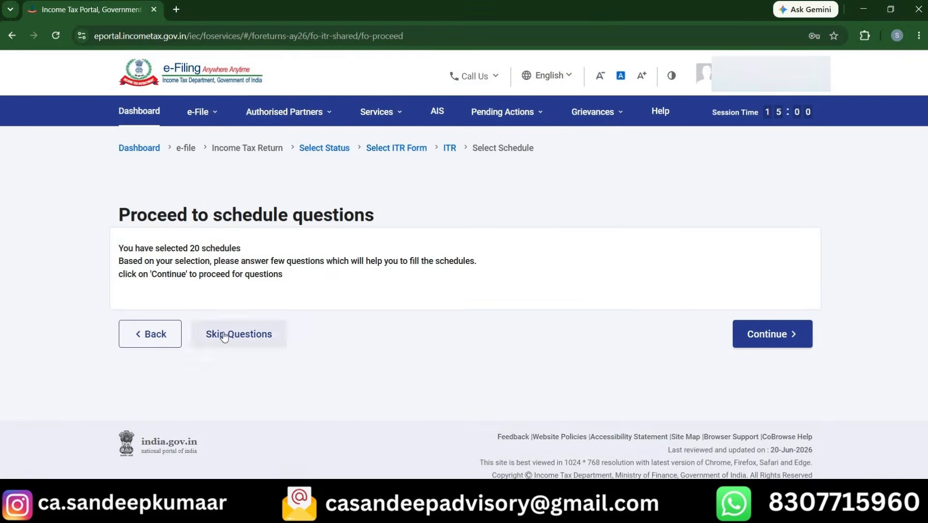
click(231, 335)
click(465, 364)
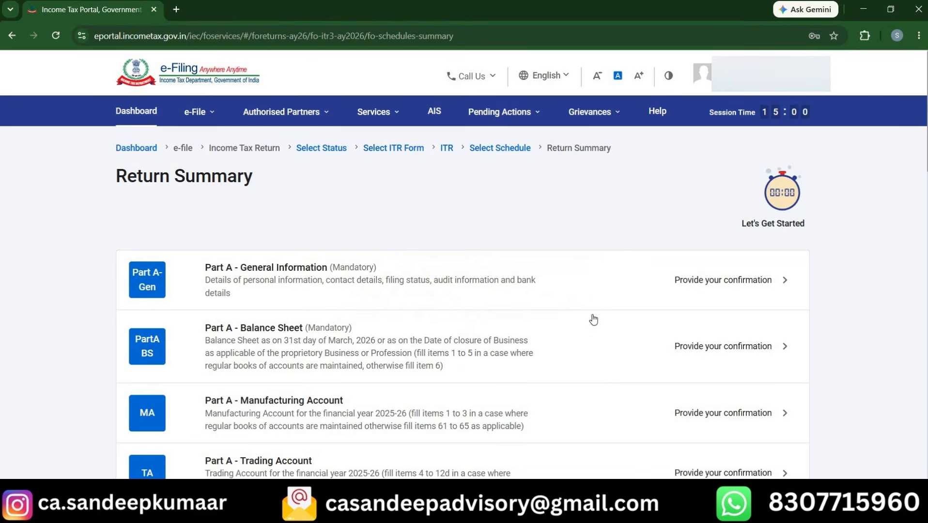
click(559, 301)
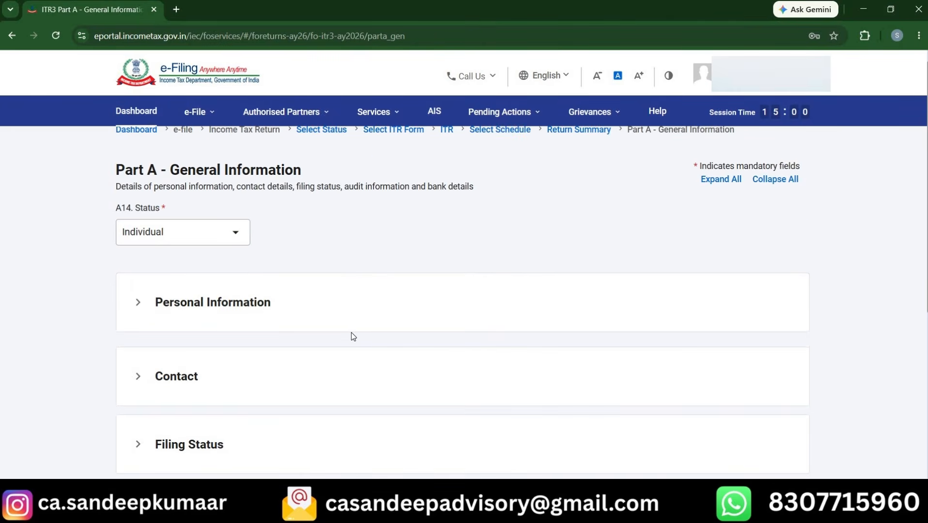
In Filing Status, set the return due date to 31st August and the residential condition to 182 days or more in India.
scroll(359, 389, down, 3)
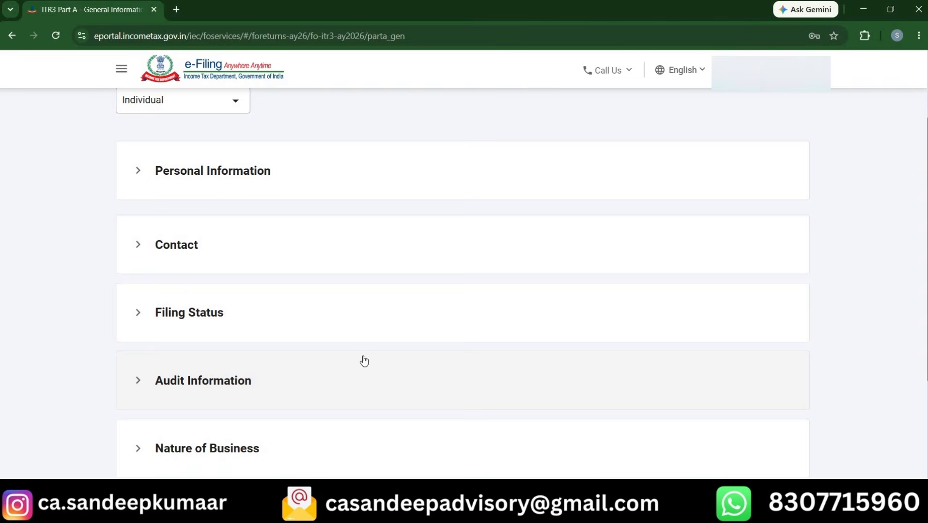
click(177, 312)
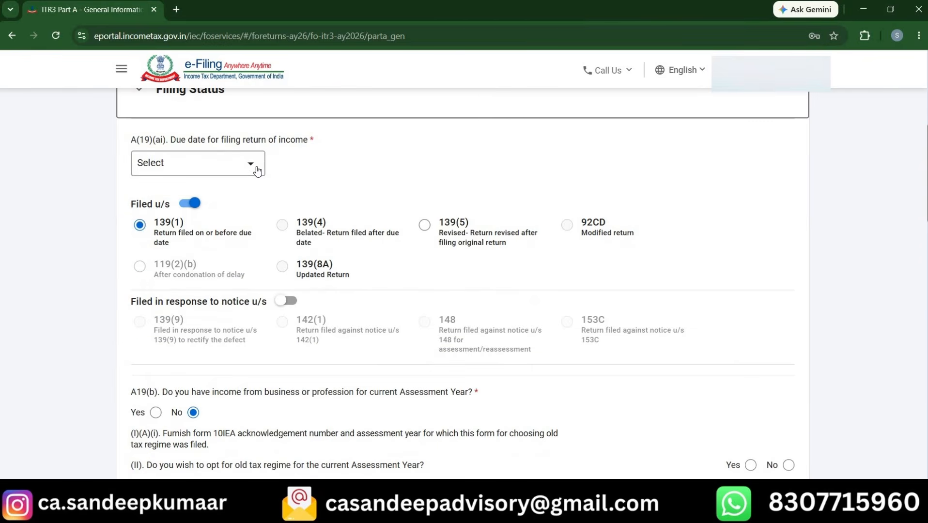
click(252, 167)
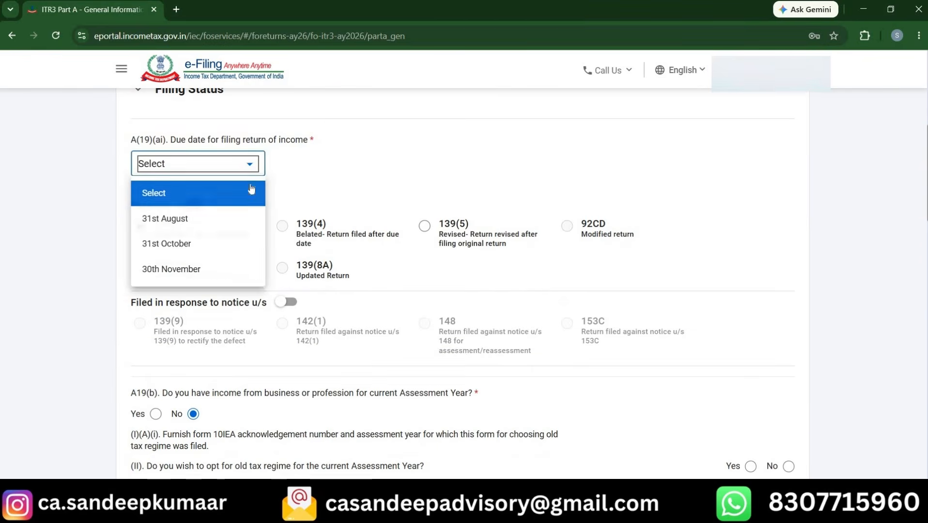
click(186, 223)
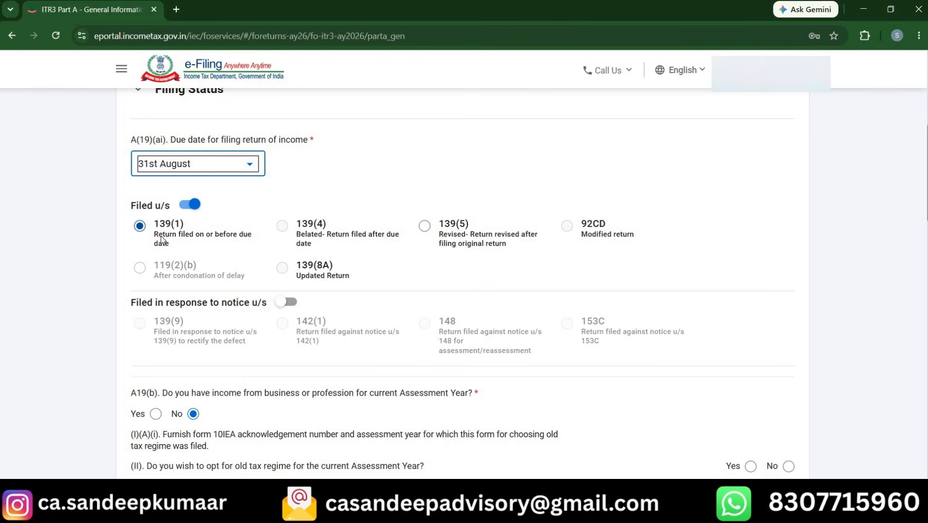
scroll(346, 267, down, 3)
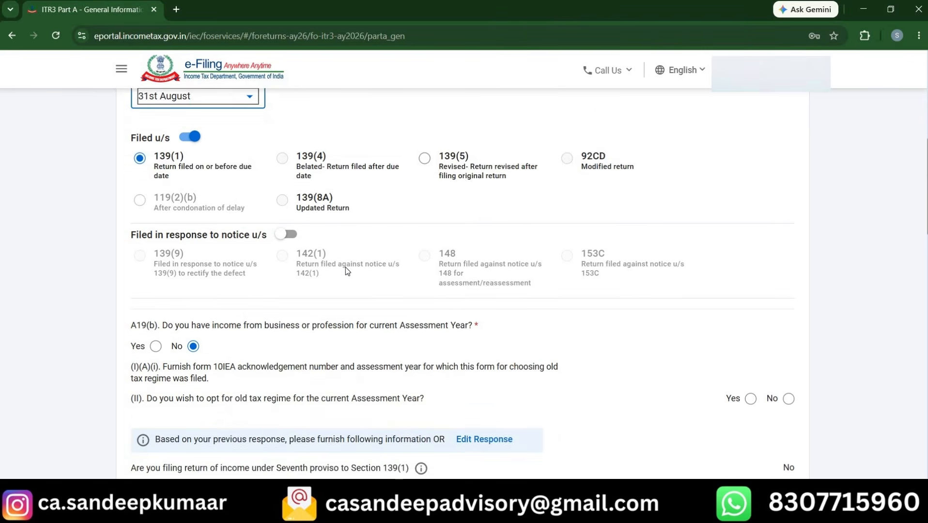
scroll(220, 287, down, 9)
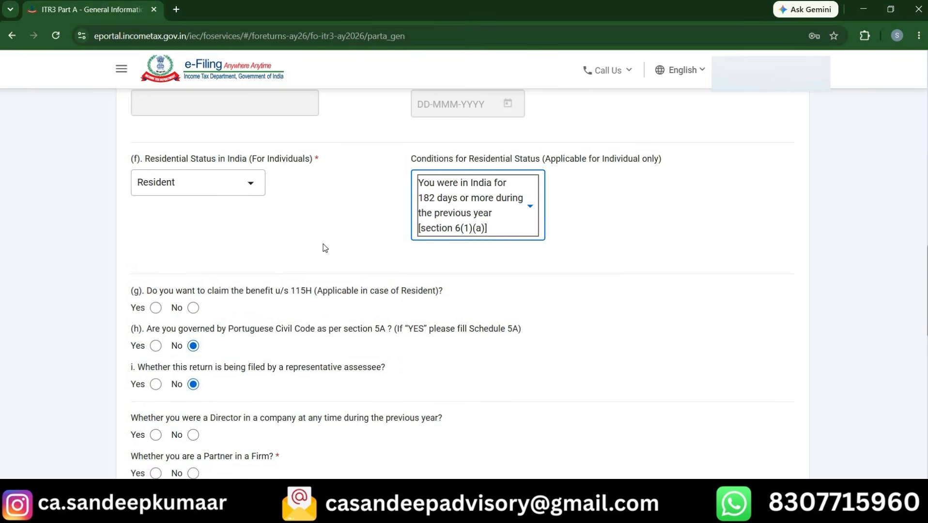
Answer No to the section 115H benefit, company director, firm partner, unlisted equity shares and FPI questions in Filing Status.
click(193, 307)
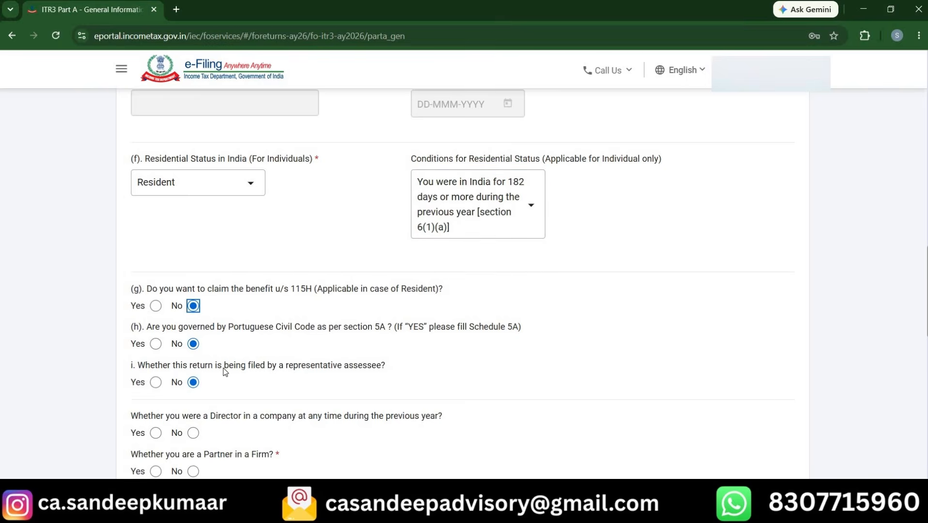
scroll(194, 319, down, 2)
click(193, 313)
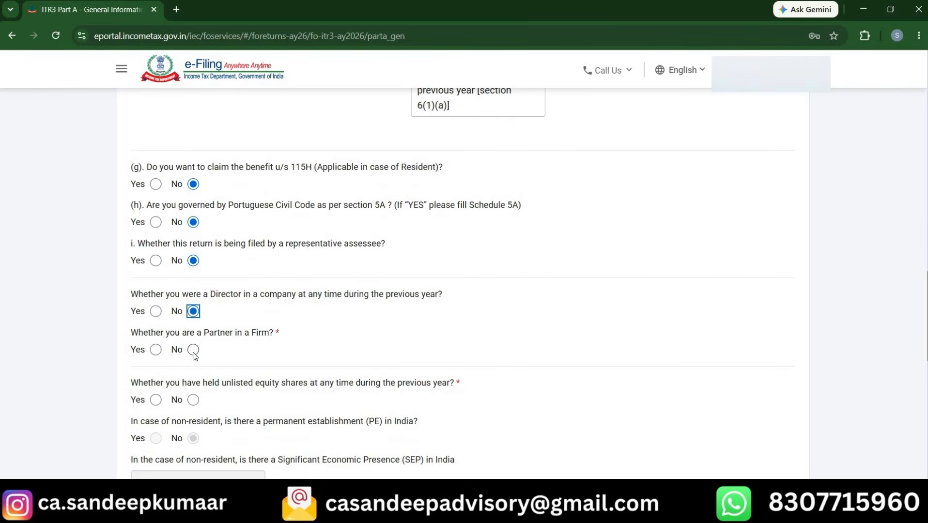
click(194, 349)
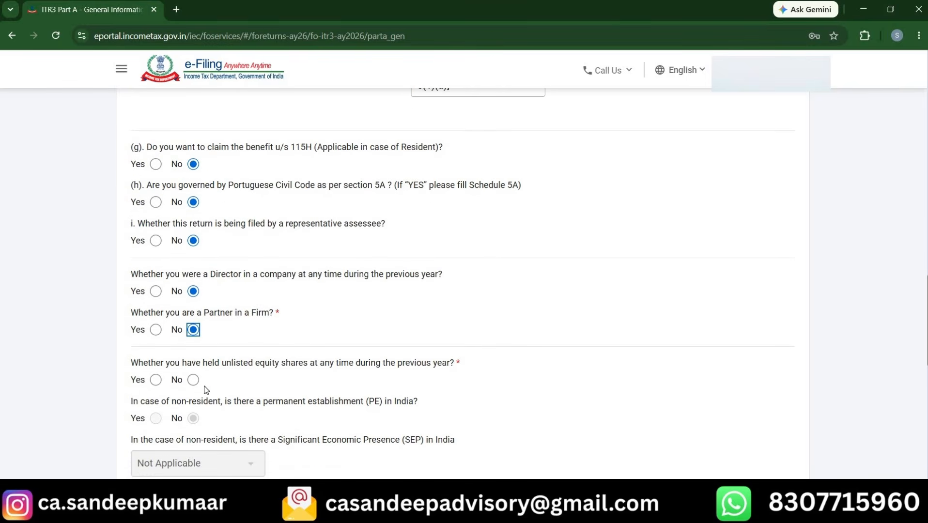
click(193, 380)
scroll(248, 422, down, 4)
scroll(248, 425, down, 3)
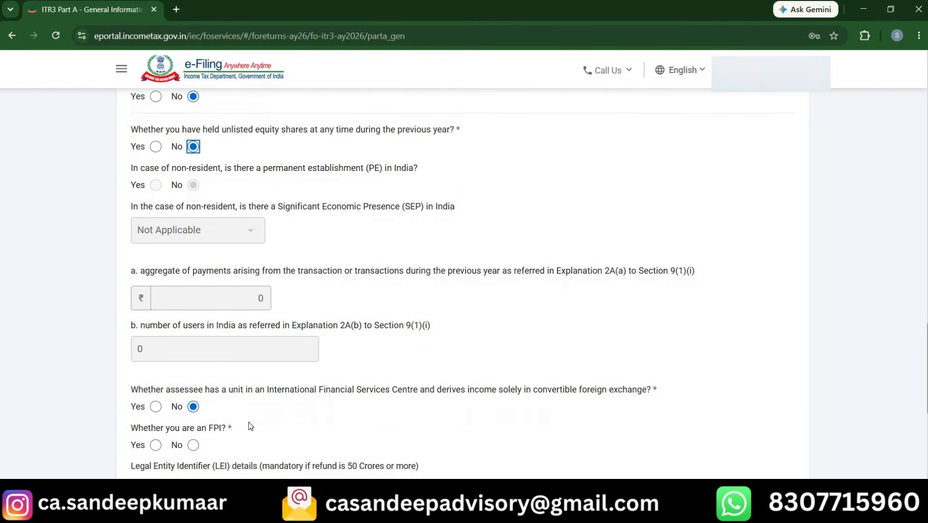
click(193, 324)
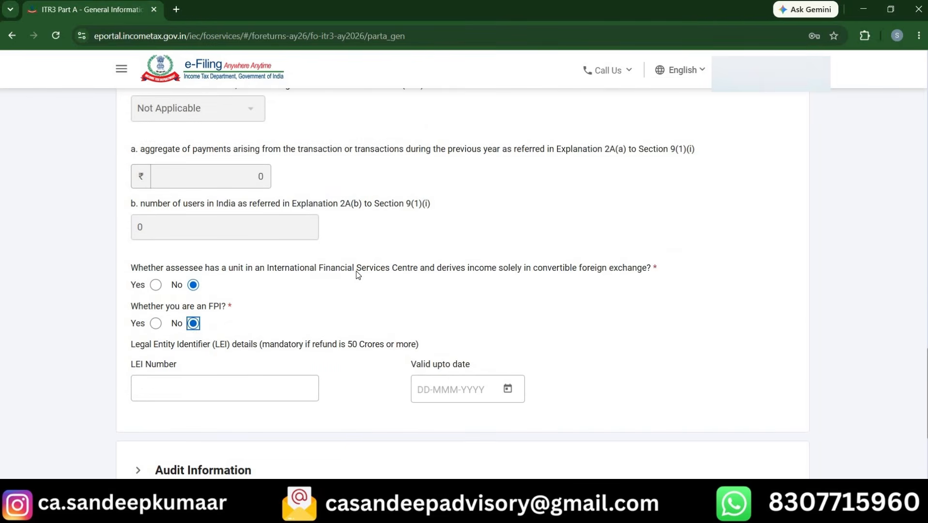
scroll(356, 271, up, 7)
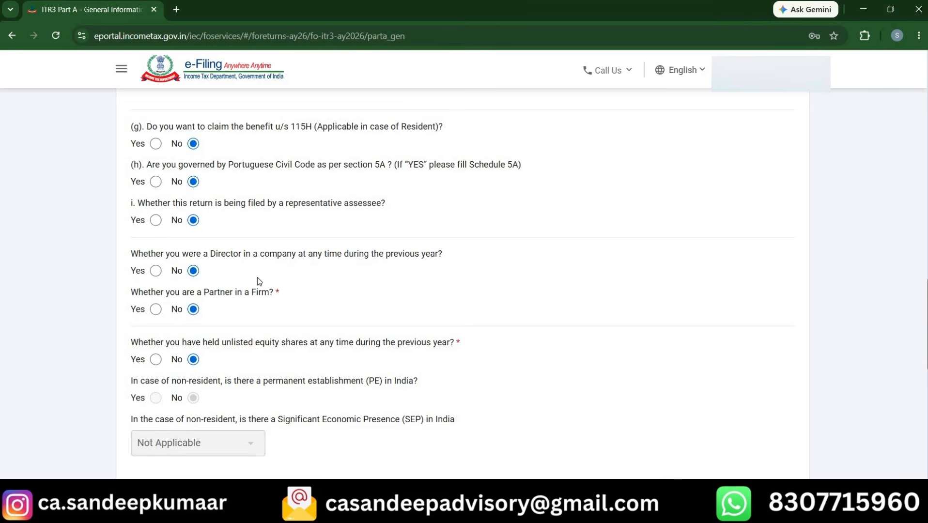
In Audit Information, answer Yes to maintaining accounts under section 44AA and No to declaring income only under the presumptive sections.
scroll(257, 277, down, 7)
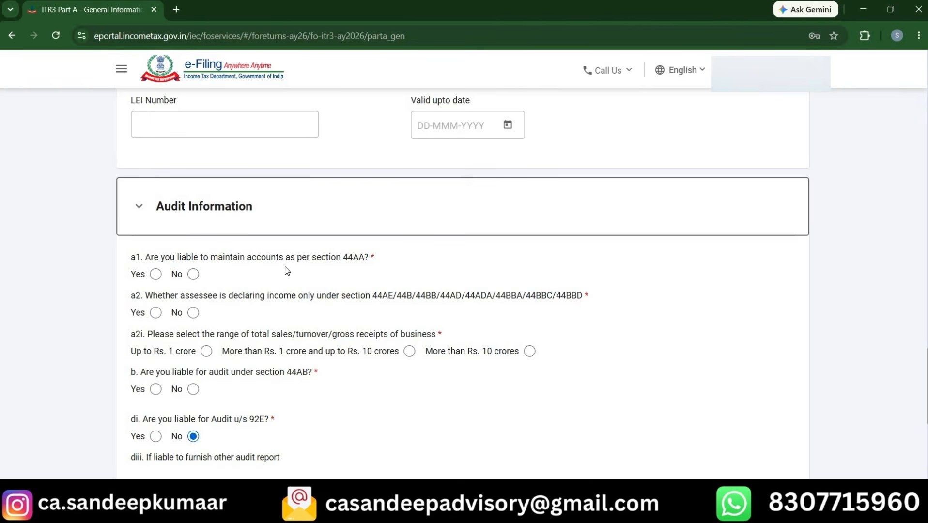
click(156, 275)
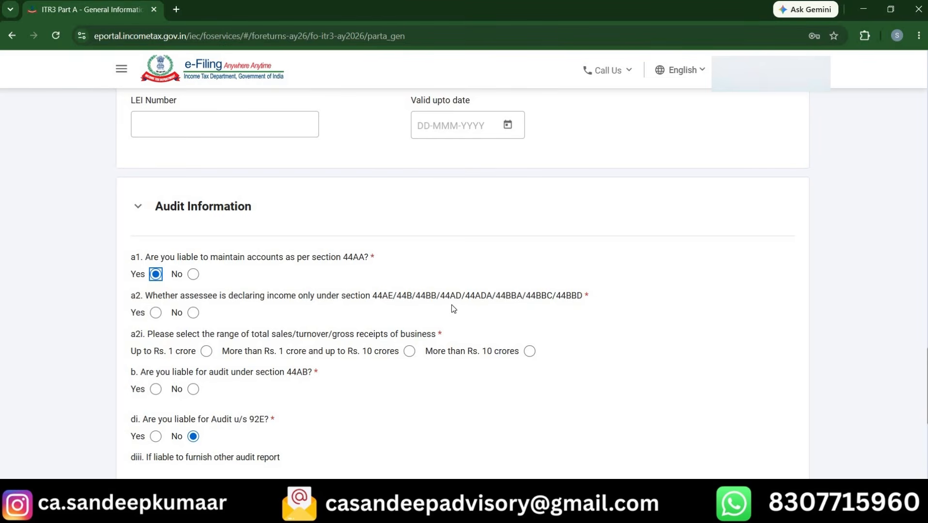
click(193, 313)
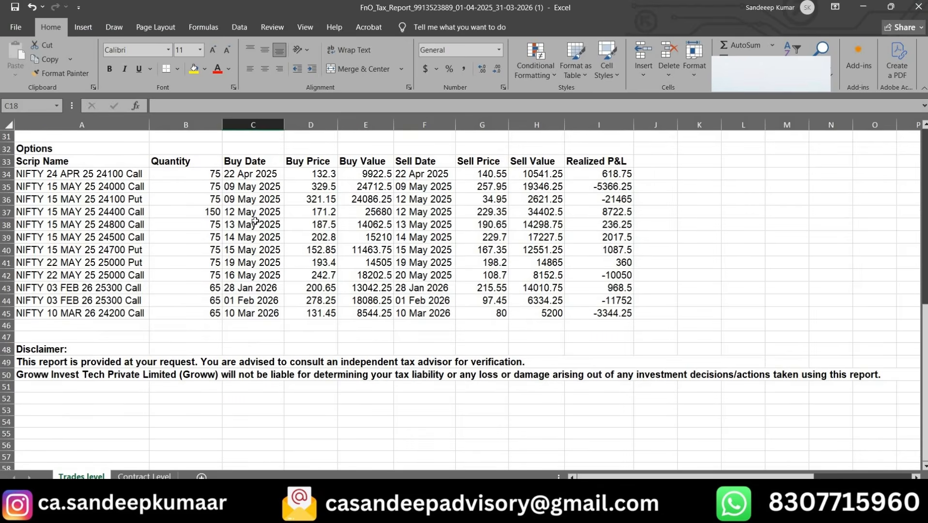
Switch to the F&O tax report in Excel and examine the options trades and the turnover summary.
click(255, 221)
key(Right)
key(Right)
key(Right)
key(Page_Up)
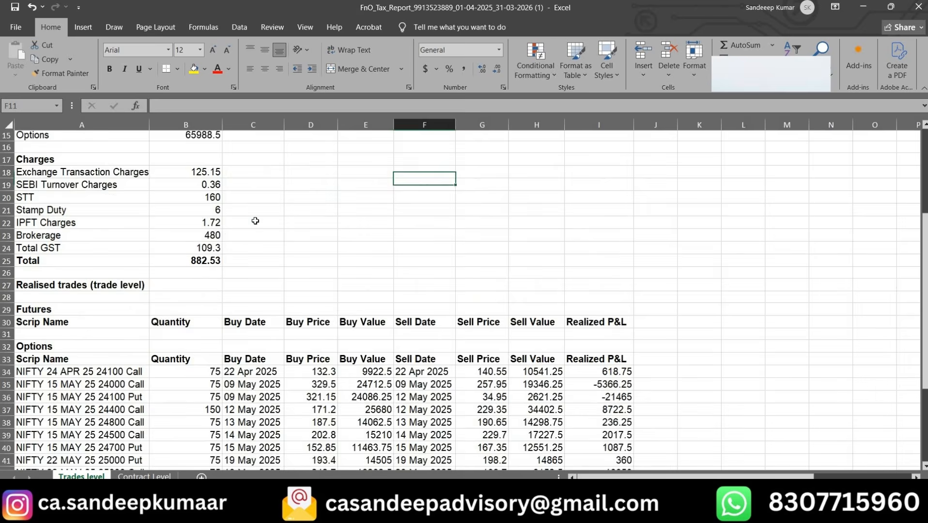
key(Left)
key(Left)
key(Left)
key(Left)
key(Left)
key(Down)
key(Down)
key(Down)
key(Down)
key(Right)
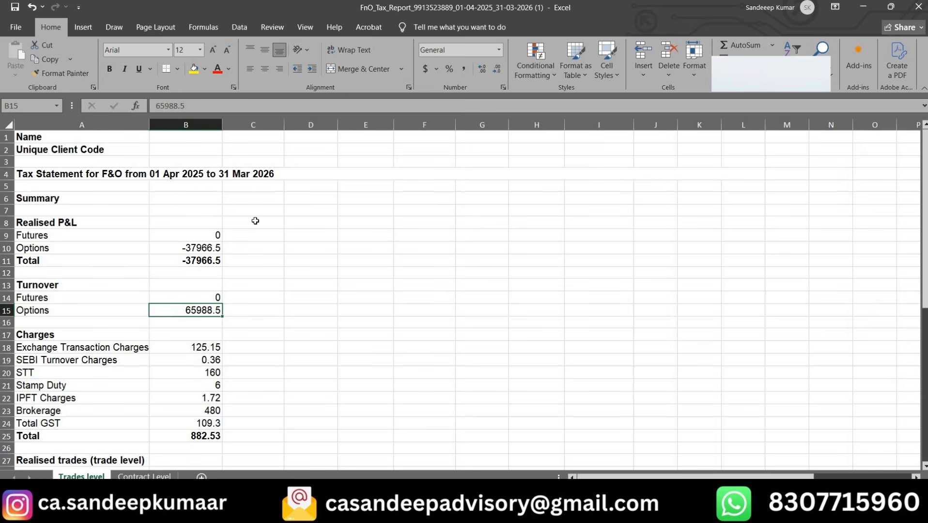
Enter an ABS formula in K34 that takes the absolute value of the first option trade's realized P&L in I34.
text(=)
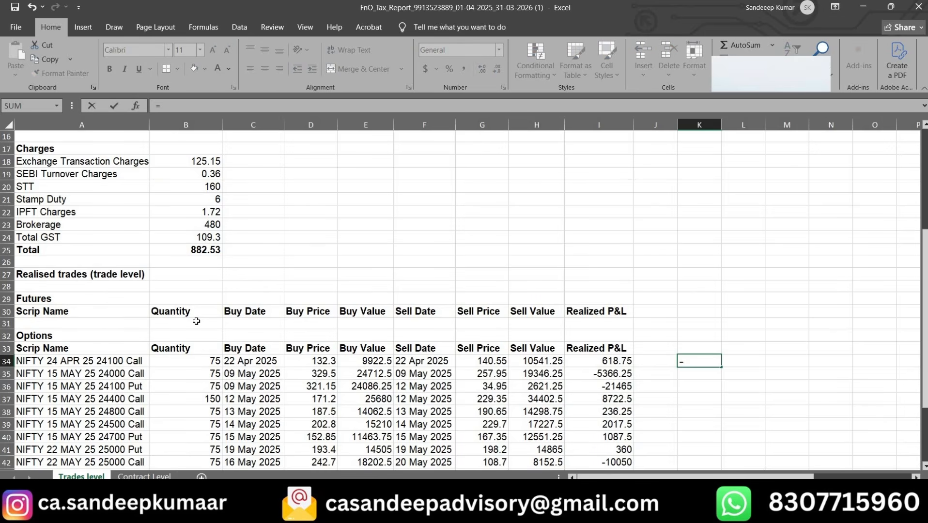
text(abs)
key(Tab)
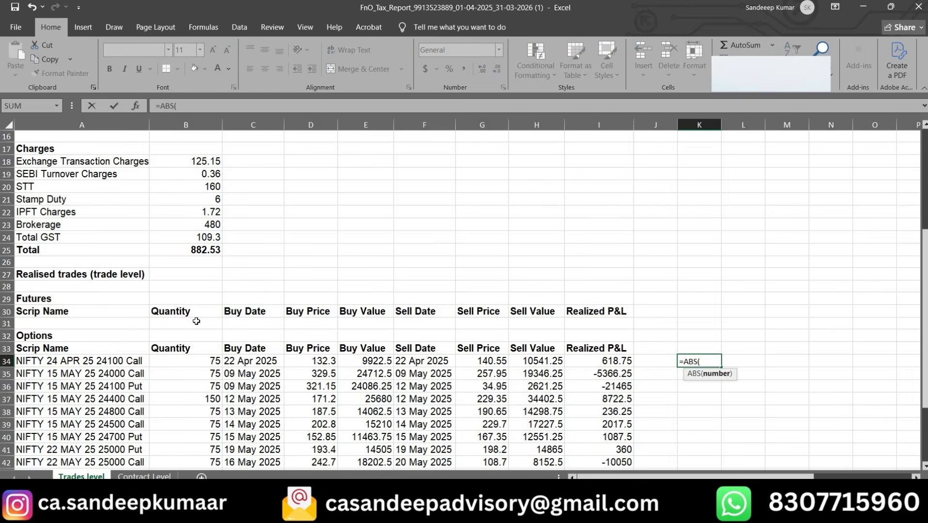
key(Left)
key(Left)
key(Return)
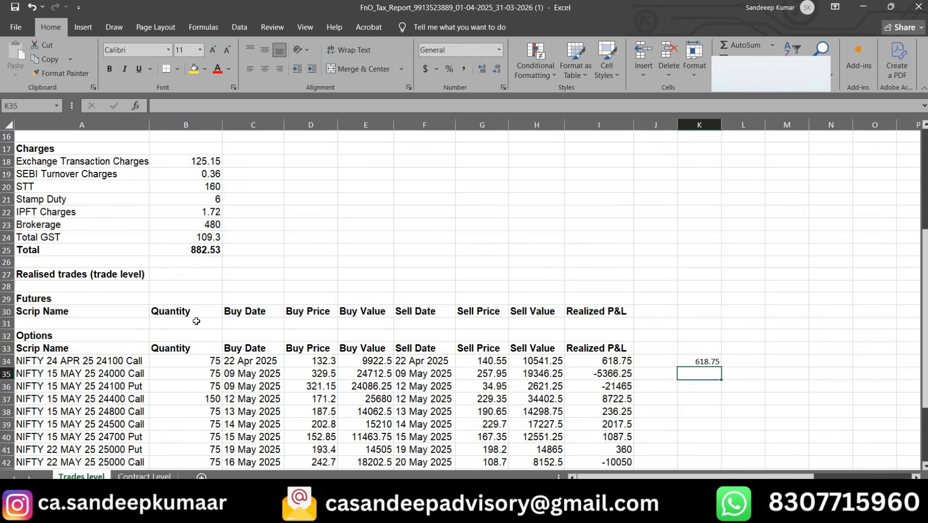
Copy the ABS formula from K34 into K35:K45 for the remaining option trades.
key(Up)
key(ctrl+c)
key(Down)
key(shift+Down)
key(shift+Down)
key(shift+Down)
key(shift+Down)
key(shift+Down)
key(shift+Down)
key(shift+Down)
key(shift+Down)
key(shift+Down)
key(shift+Down)
key(shift+Down)
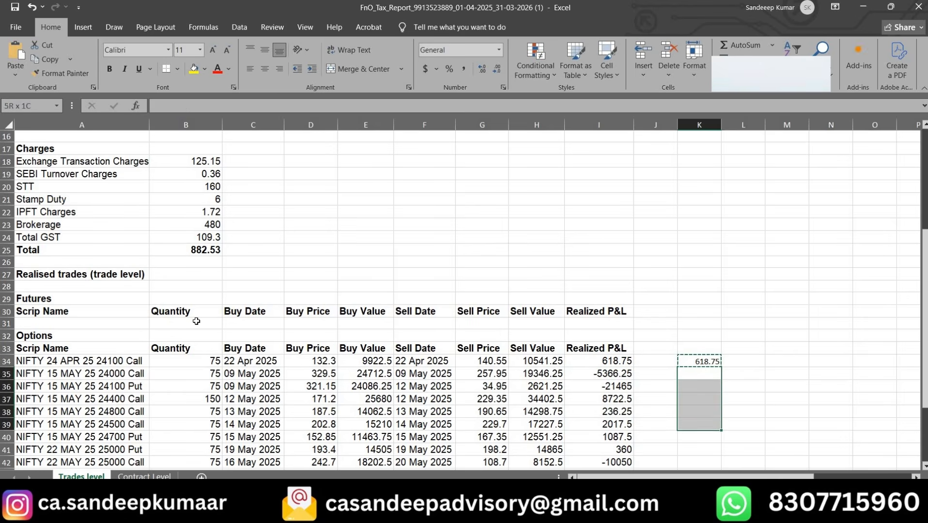
key(shift+Down)
key(shift+Down)
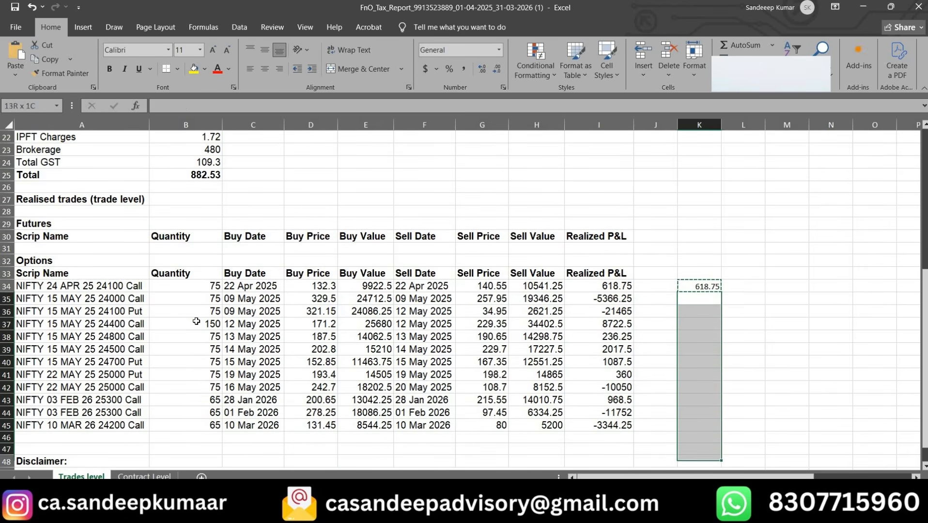
key(shift+Up)
key(shift+Up)
key(shift+Up)
key(ctrl+v)
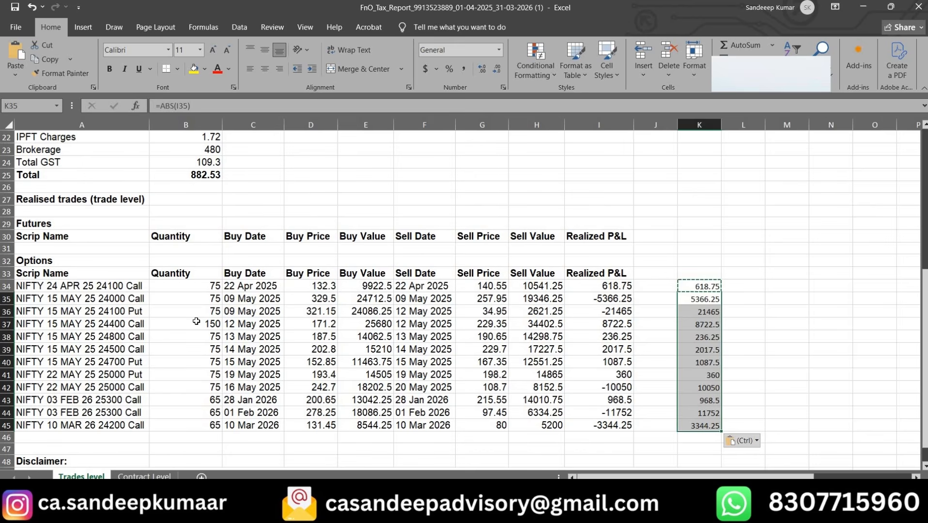
Return to Audit Information in the tax portal, choose turnover up to Rs. 1 crore and answer No to section 44AB audit liability.
scroll(697, 285, up, 1)
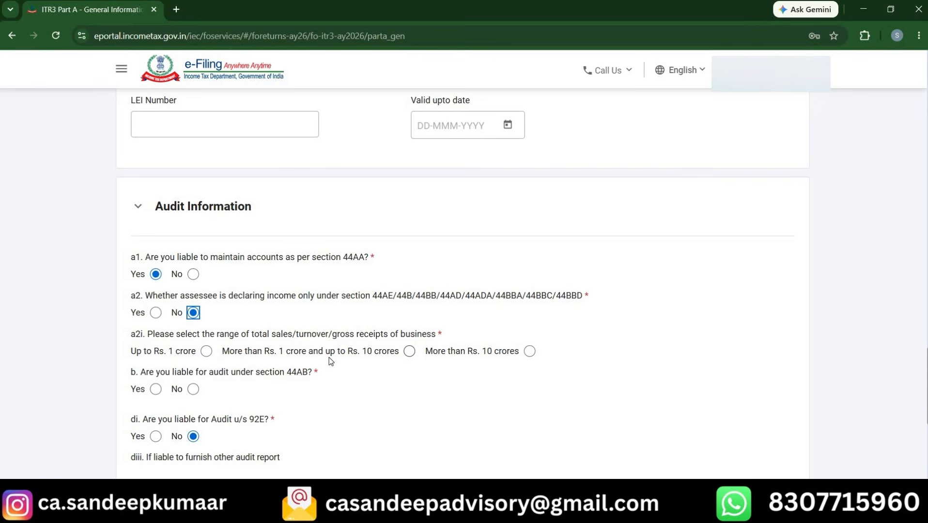
click(207, 352)
click(194, 391)
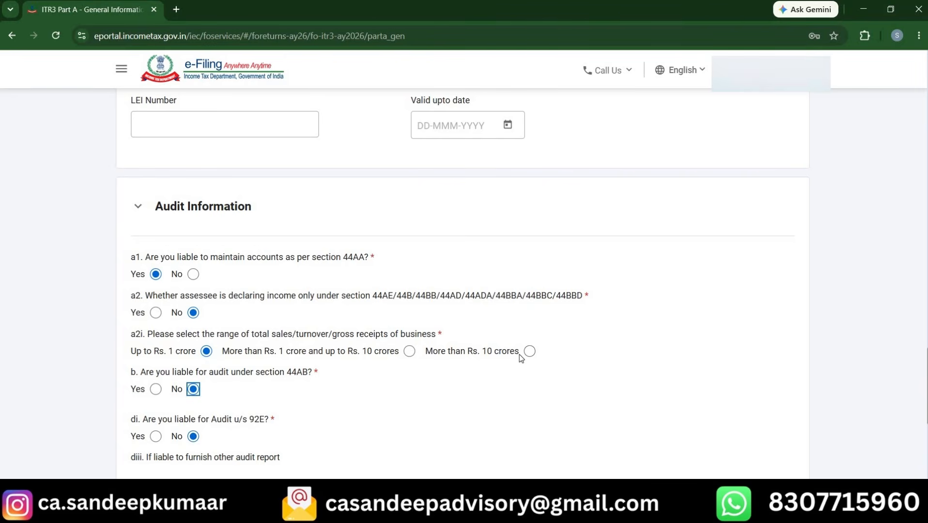
scroll(327, 412, down, 5)
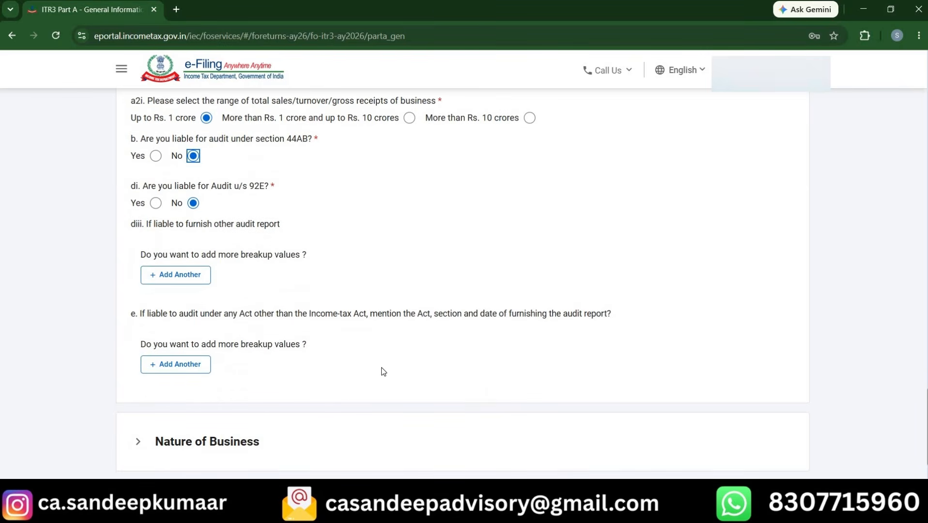
scroll(383, 372, down, 1)
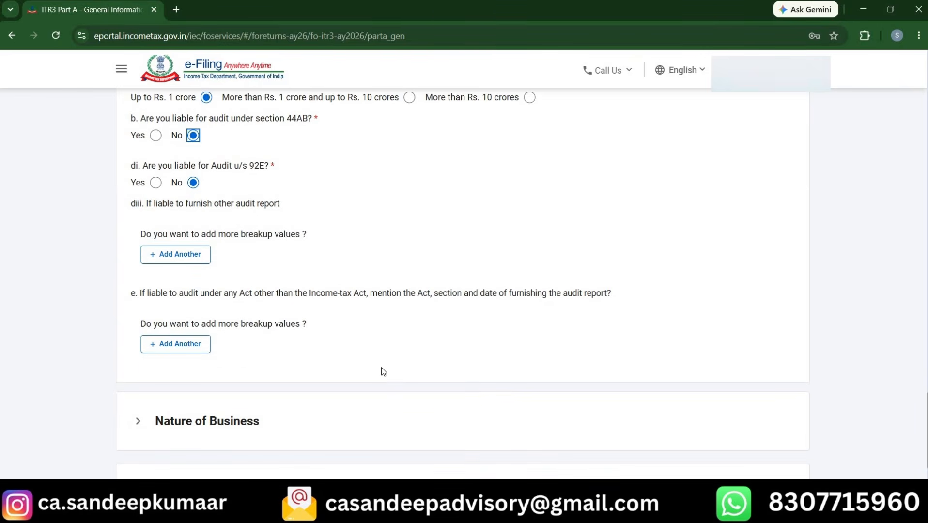
Add a Nature of Business entry with code 21010-Futures and Options trading, leave the trade name blank, and save it.
scroll(329, 363, down, 2)
click(271, 353)
scroll(220, 352, down, 2)
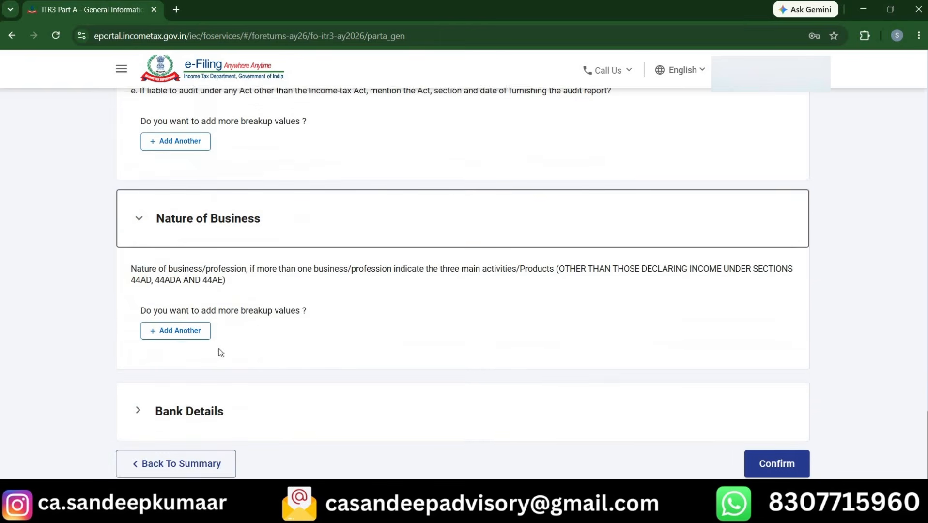
click(172, 330)
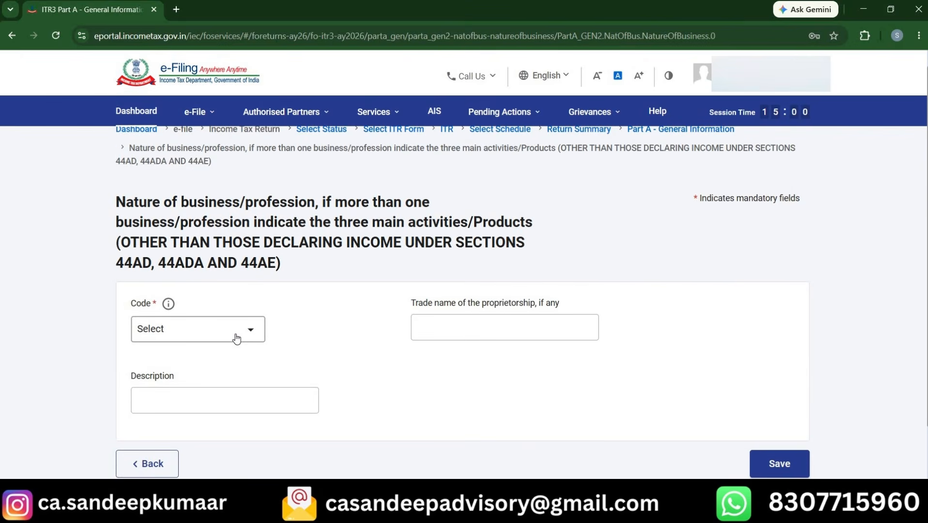
click(237, 338)
scroll(227, 252, down, 3)
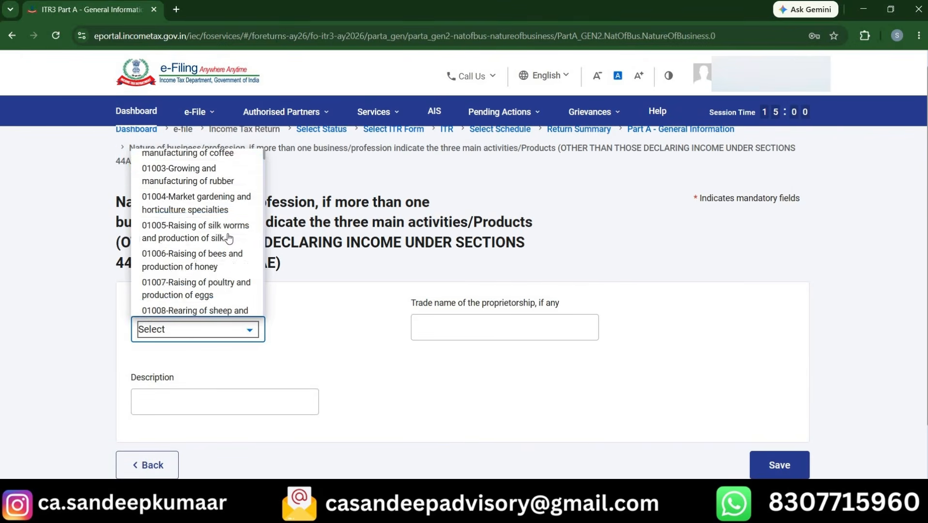
scroll(229, 239, down, 15)
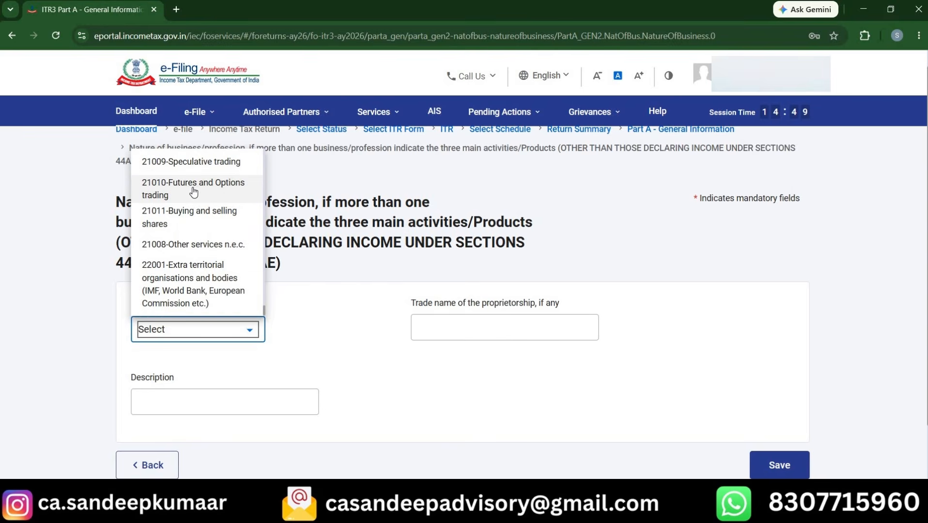
click(213, 193)
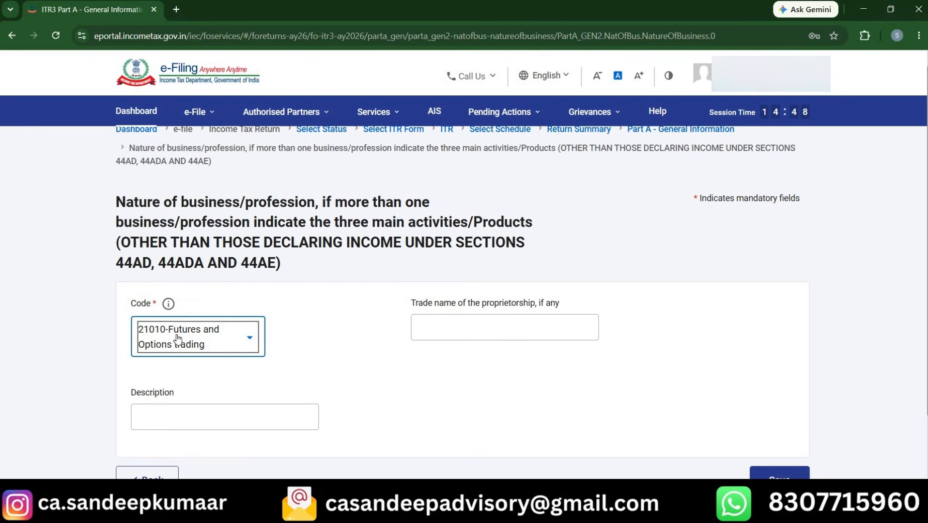
drag(411, 302, 544, 298)
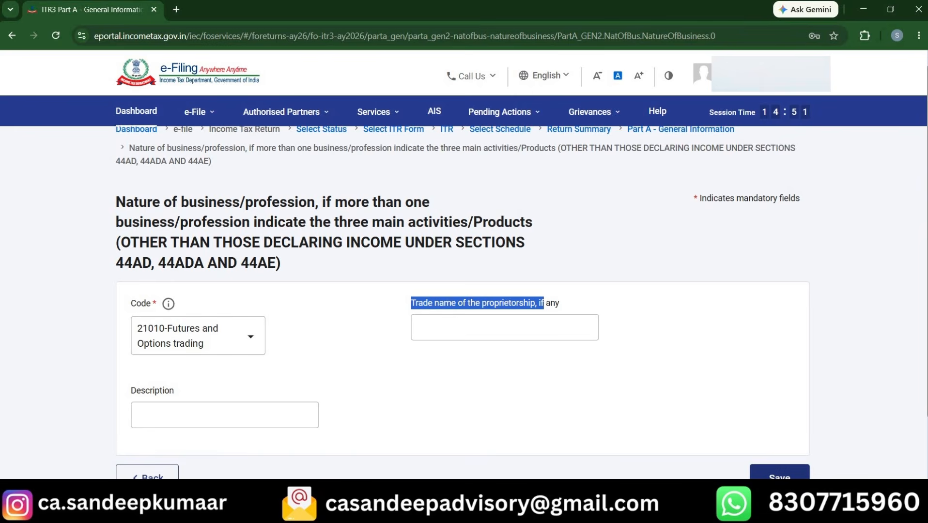
click(779, 477)
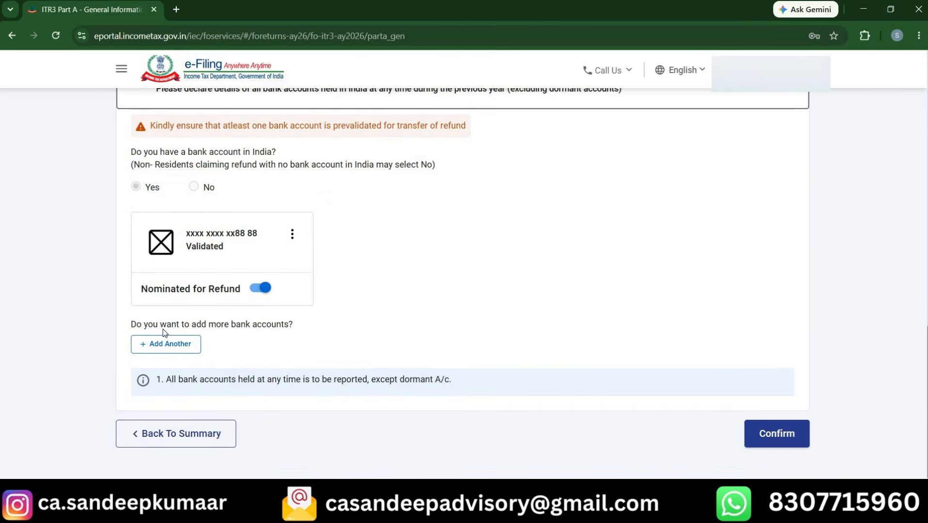
Answer No to question A19(I) on earlier form 10IEA filing and confirm Part A - General Information.
scroll(164, 332, up, 3)
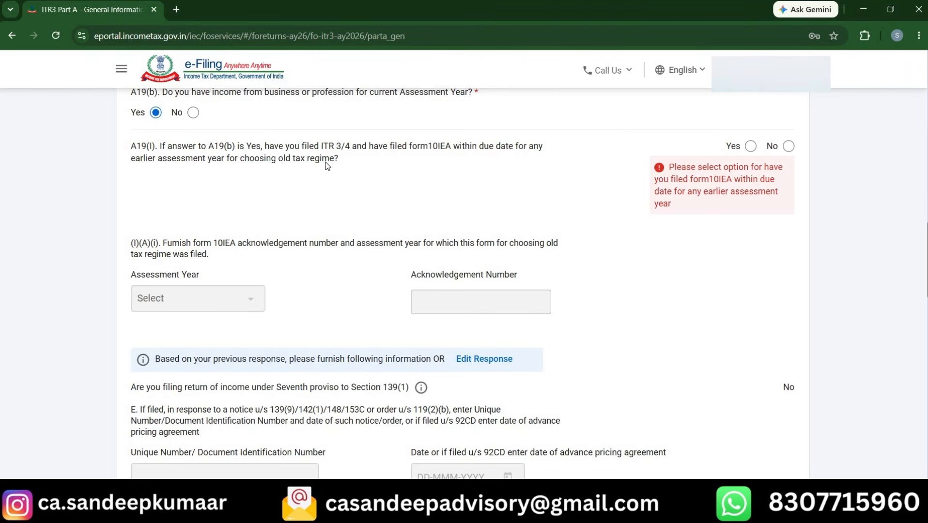
click(788, 146)
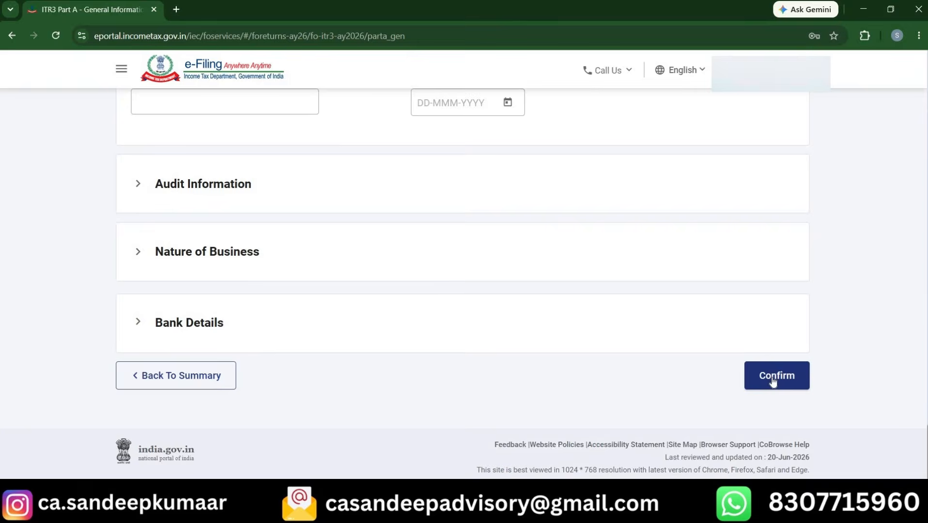
click(777, 374)
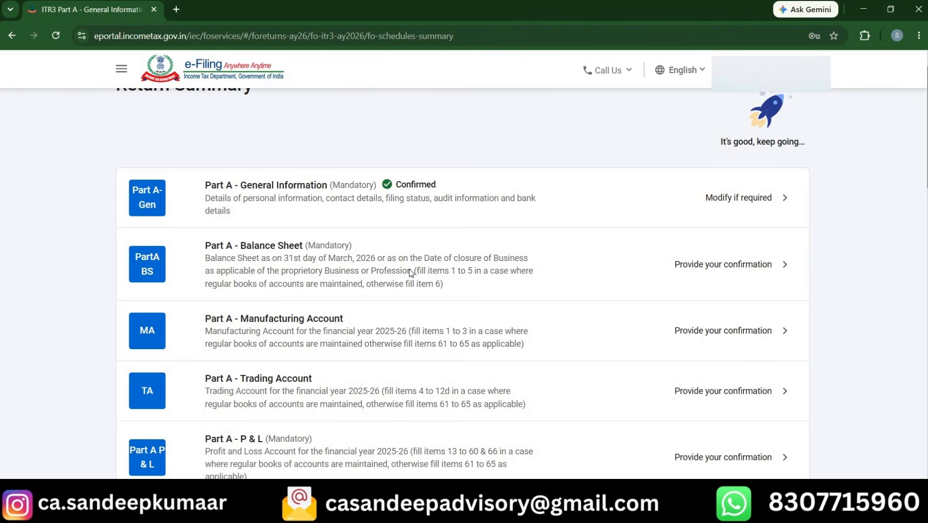
Open Part A - Balance Sheet, switch to Excel and examine the trading account, profit and loss account and balance sheet in Sheet1.
scroll(419, 281, down, 1)
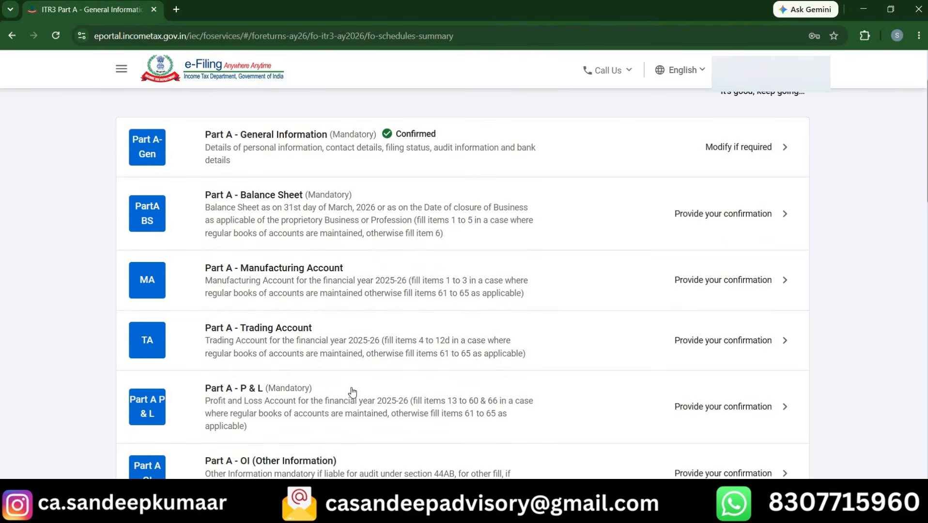
click(437, 206)
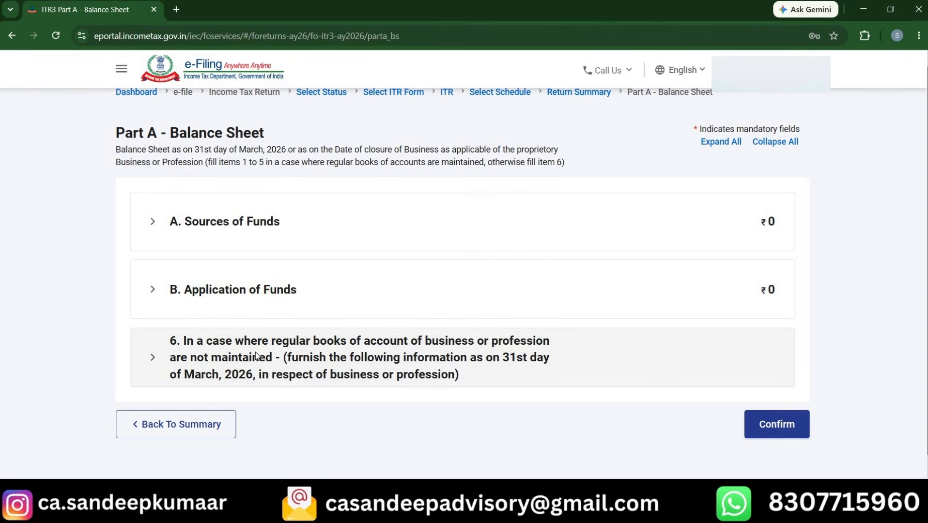
key(alt+Tab)
scroll(237, 244, down, 3)
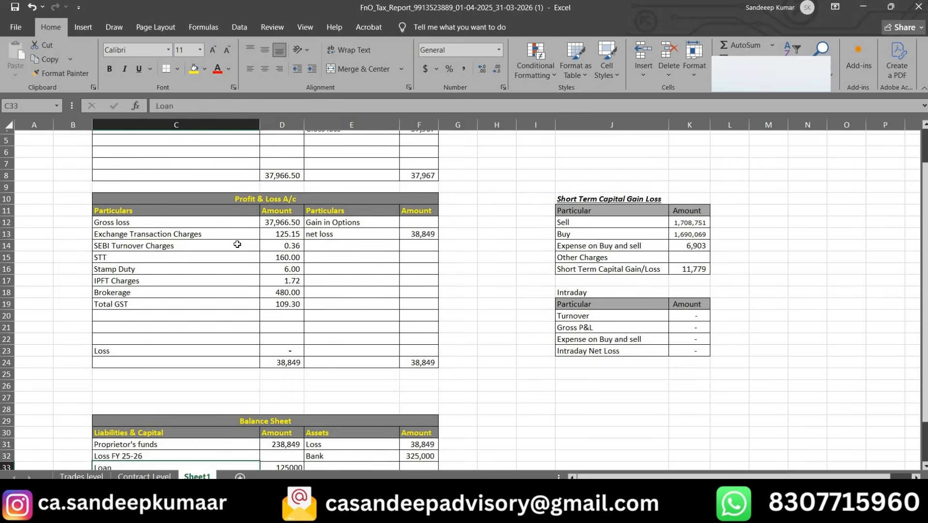
key(Down)
key(Down)
key(Down)
key(Down)
key(Down)
key(Down)
key(Down)
key(Down)
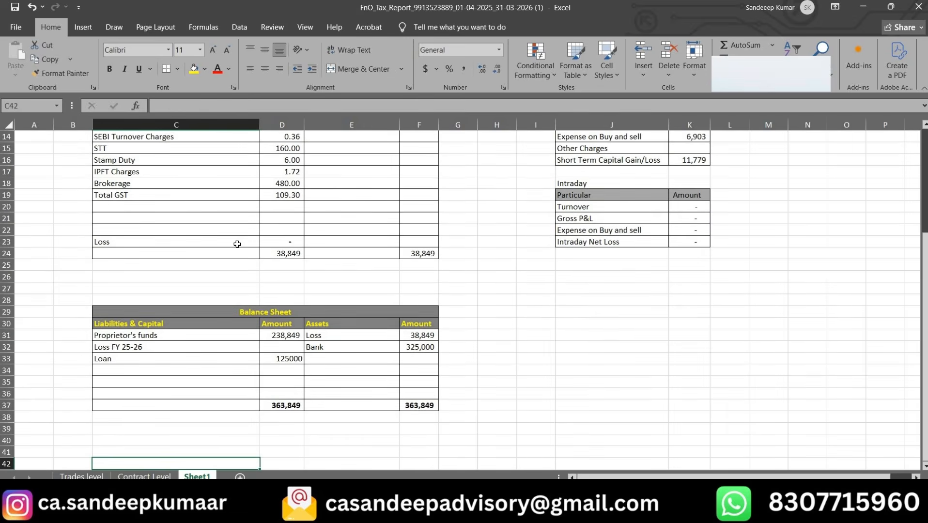
key(Up)
key(Up)
key(Up)
key(Up)
key(Up)
key(Up)
key(Up)
key(Up)
key(Up)
key(Up)
key(Up)
key(Up)
key(Up)
key(Up)
key(Up)
key(Up)
key(Up)
key(Up)
key(Up)
key(Up)
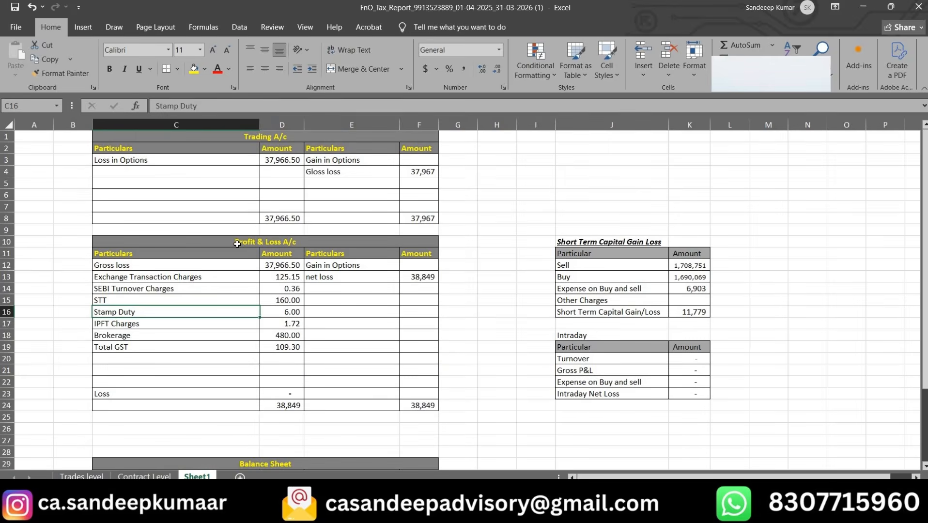
Return to the tax portal and enter 238849 as proprietor's capital under Sources of Funds, using the Excel balance sheet.
key(alt+Tab)
click(474, 260)
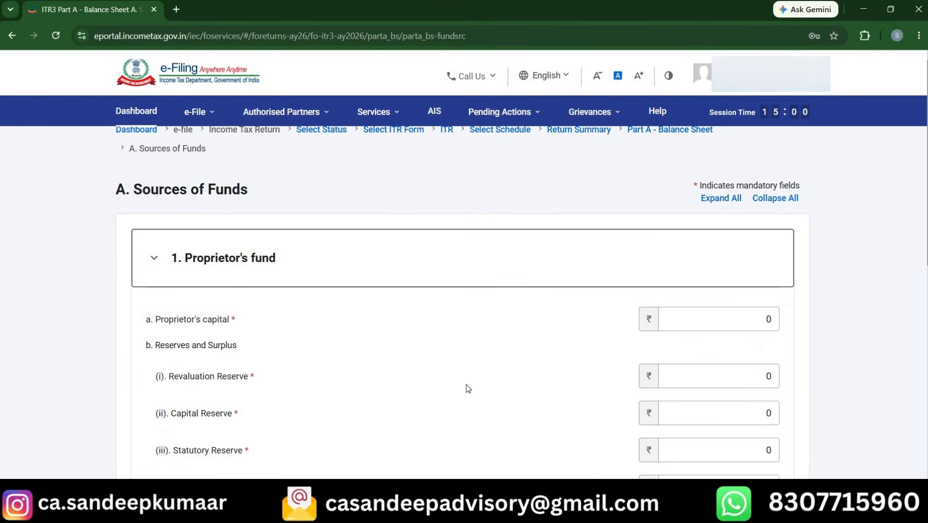
scroll(468, 389, down, 3)
key(alt+Tab)
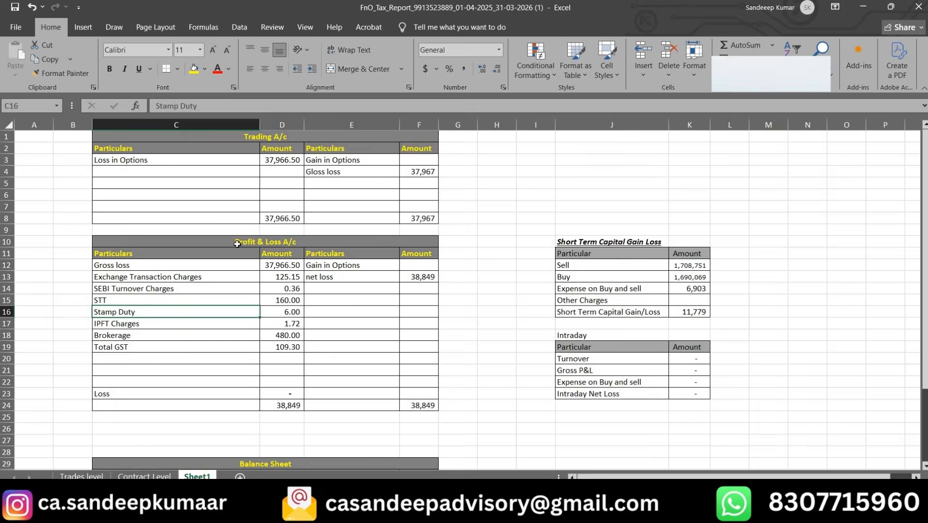
key(alt+Tab)
scroll(167, 271, down, 5)
Enter the loan of 125000 from the Excel balance sheet as a secured rupee loan from others and save Sources of Funds.
click(167, 272)
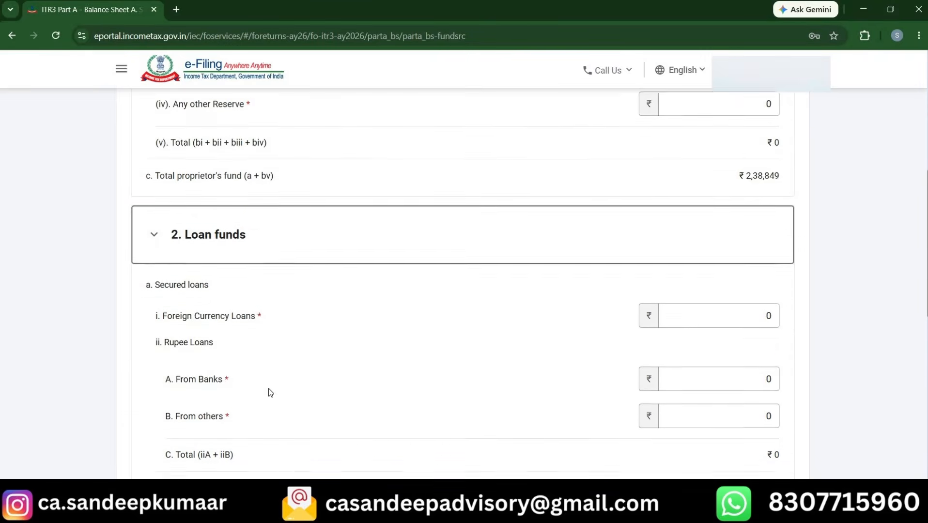
scroll(269, 389, down, 1)
key(alt+Tab)
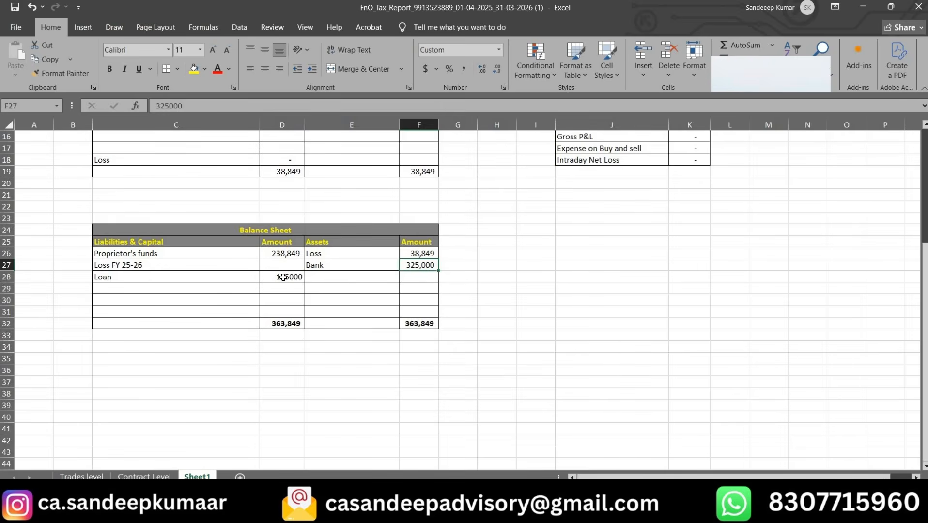
key(alt+Tab)
click(730, 345)
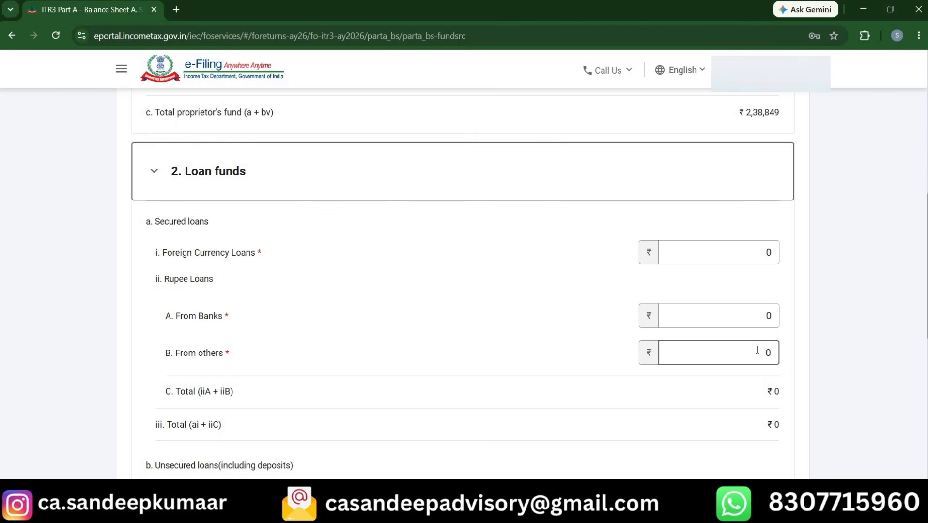
double_click(756, 349)
text(125000)
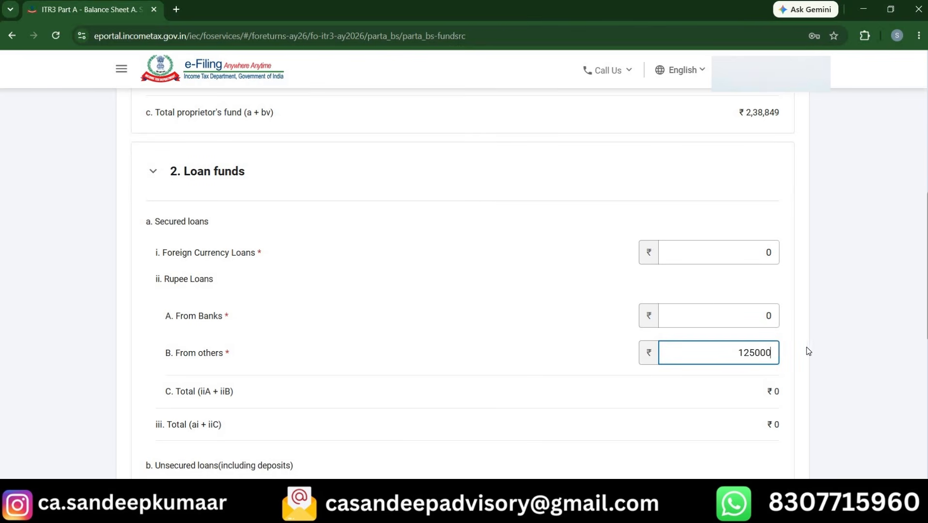
click(835, 347)
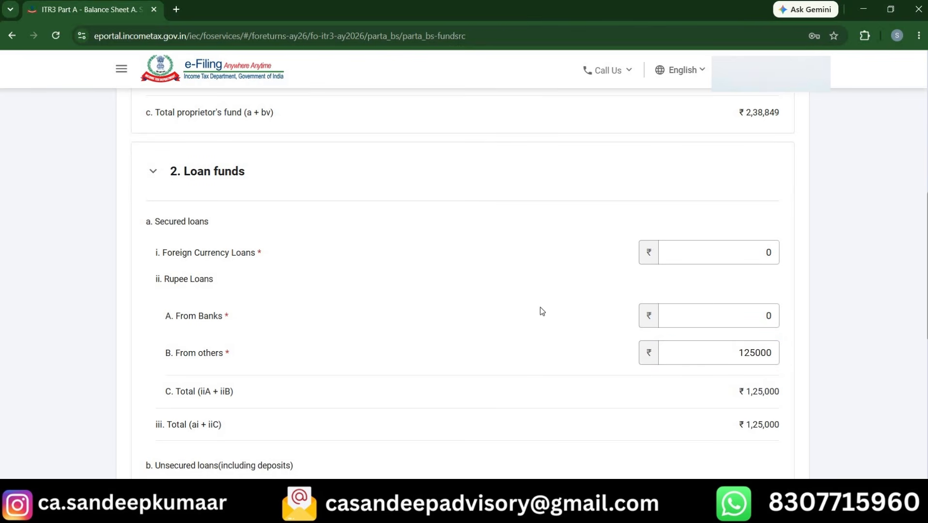
click(735, 324)
click(352, 305)
click(684, 349)
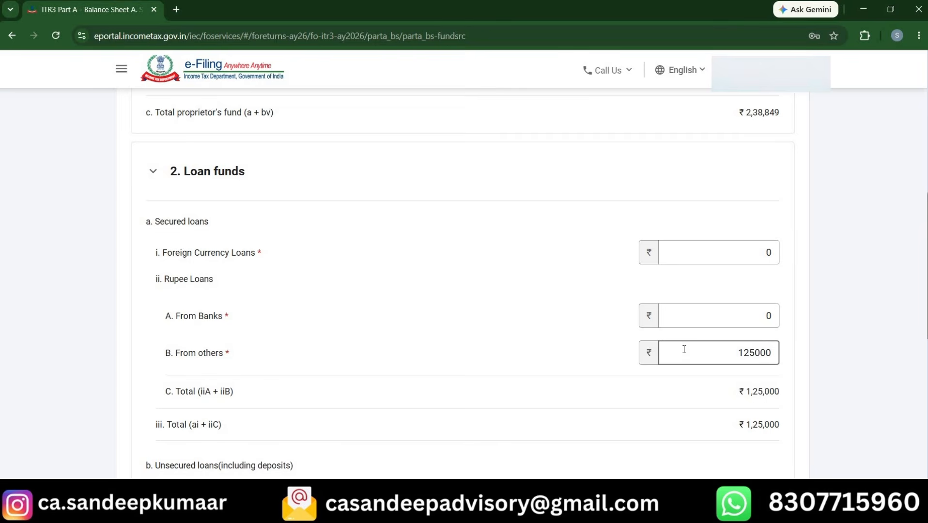
scroll(684, 349, down, 6)
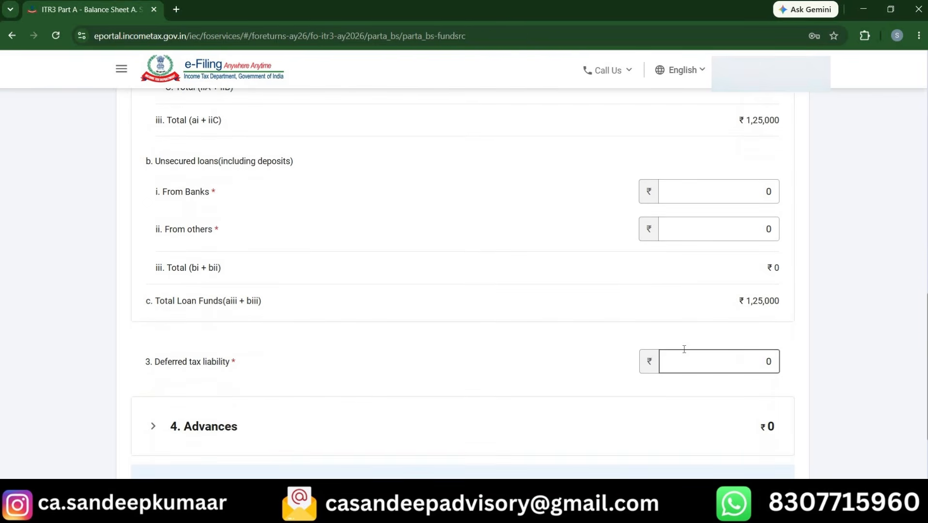
scroll(683, 350, down, 3)
click(784, 383)
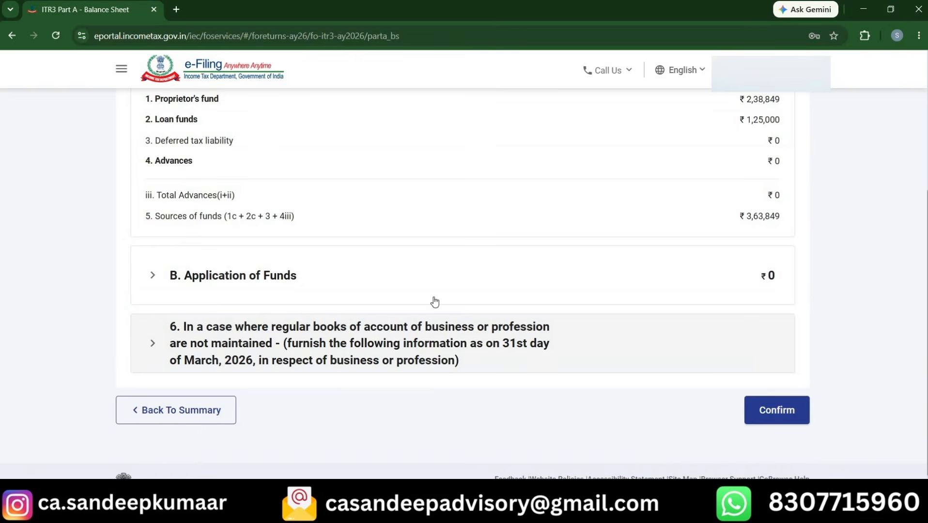
Edit Application of Funds, set Balance with banks under current assets to 325000 from the Excel balance sheet and clear Cash-in-hand.
click(347, 303)
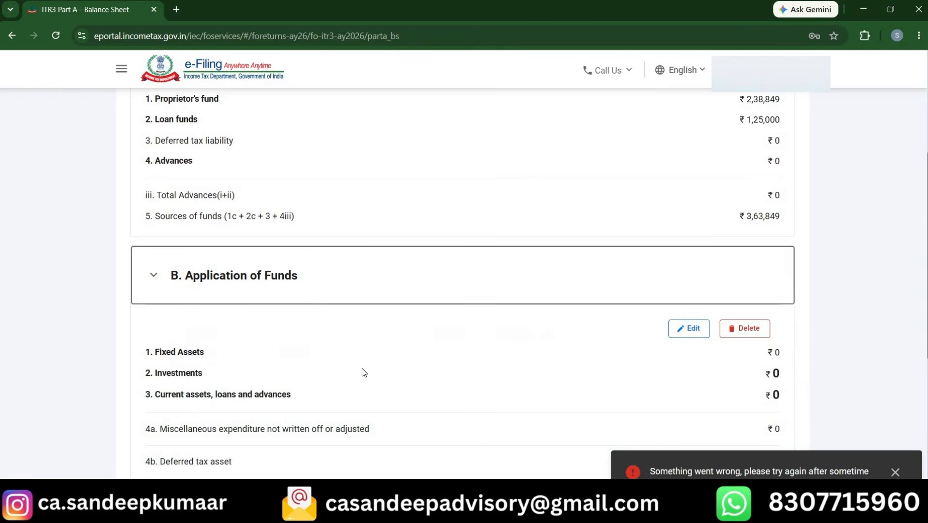
scroll(362, 368, down, 3)
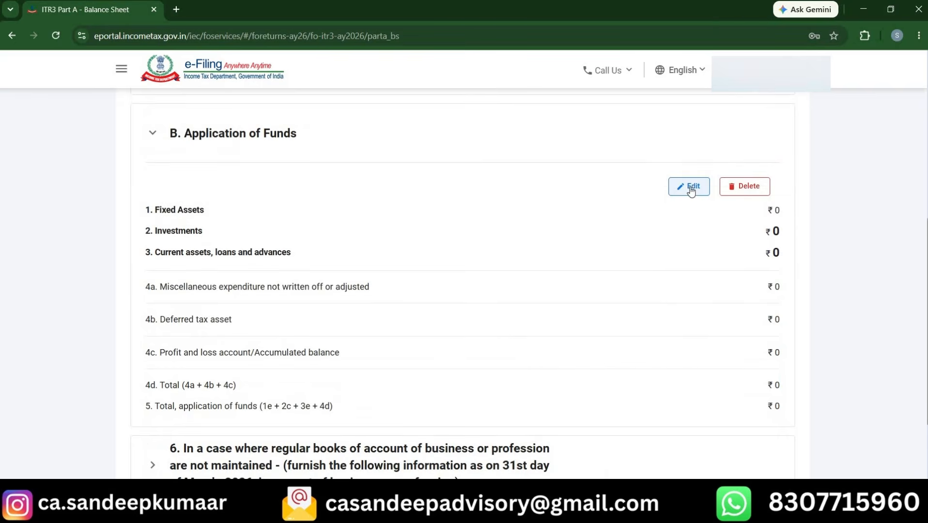
click(691, 189)
scroll(533, 317, down, 3)
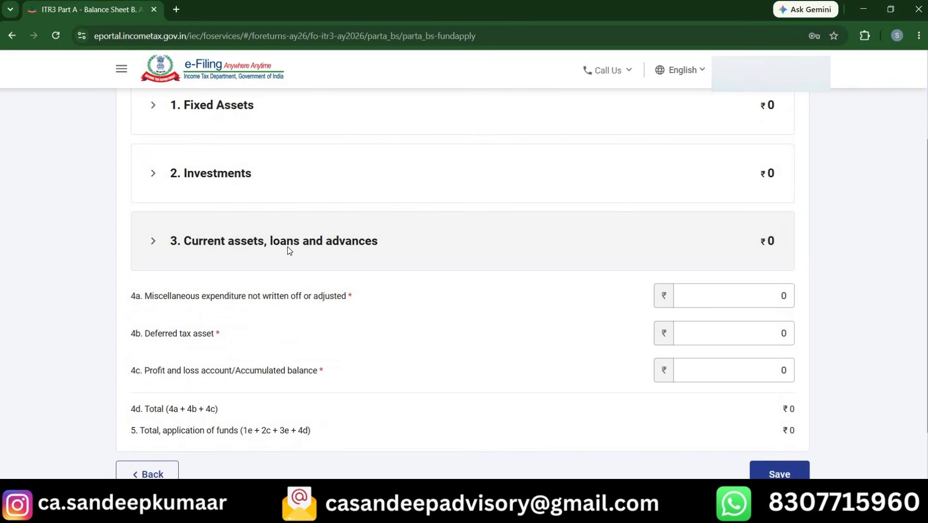
click(289, 251)
scroll(310, 385, down, 5)
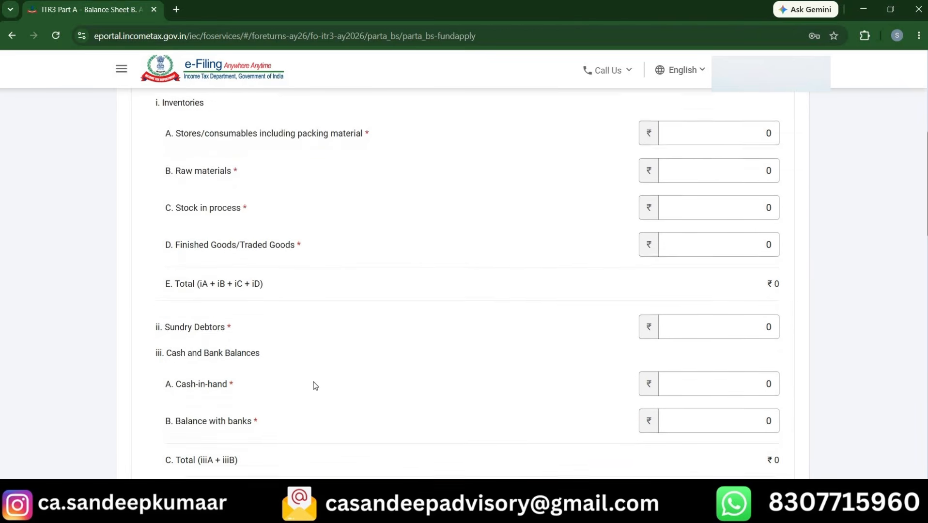
click(735, 415)
key(alt+Tab)
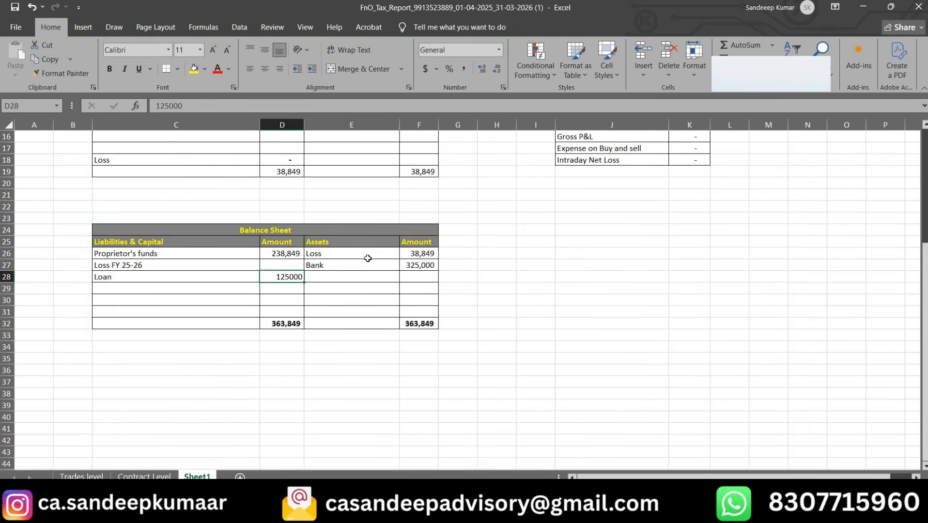
click(420, 265)
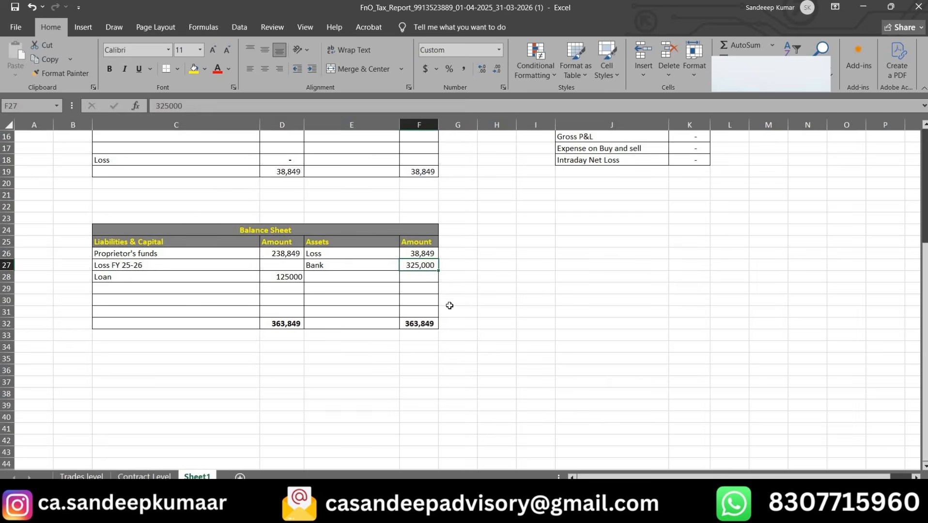
key(alt+Tab)
click(762, 375)
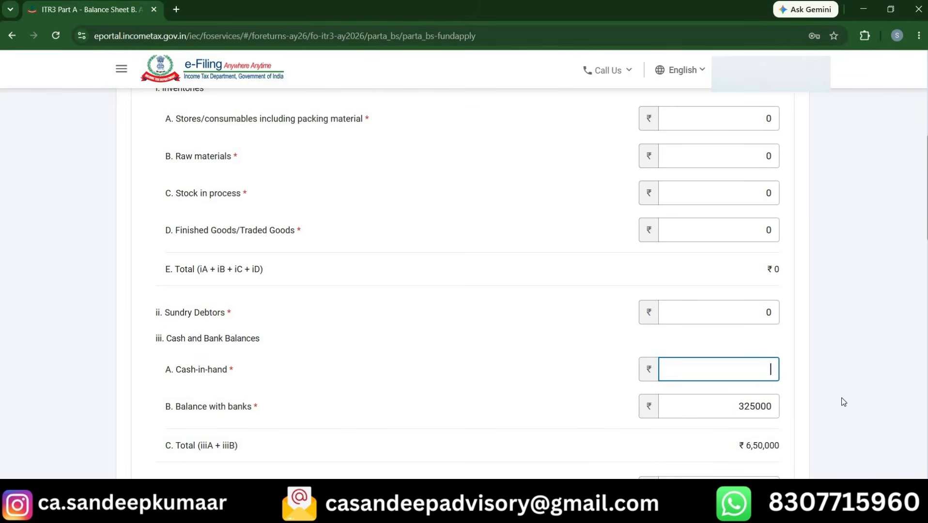
click(844, 399)
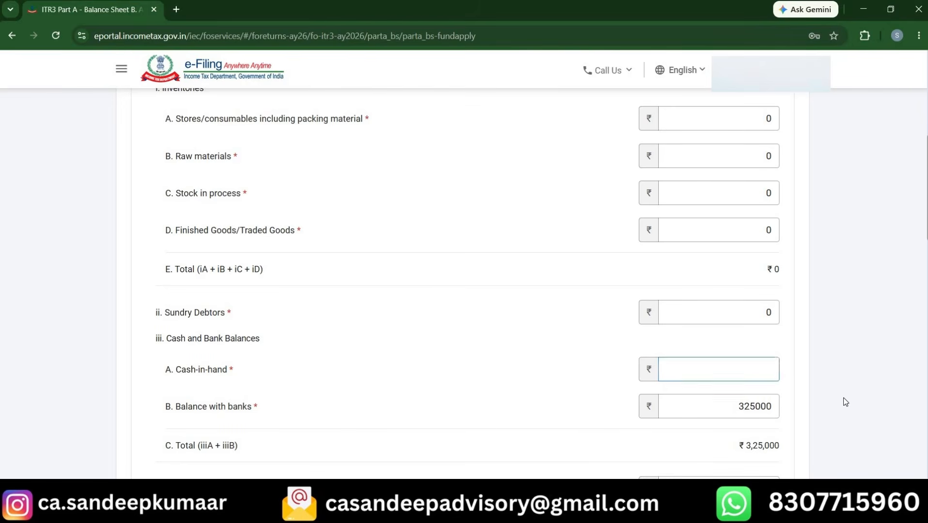
scroll(845, 402, up, 7)
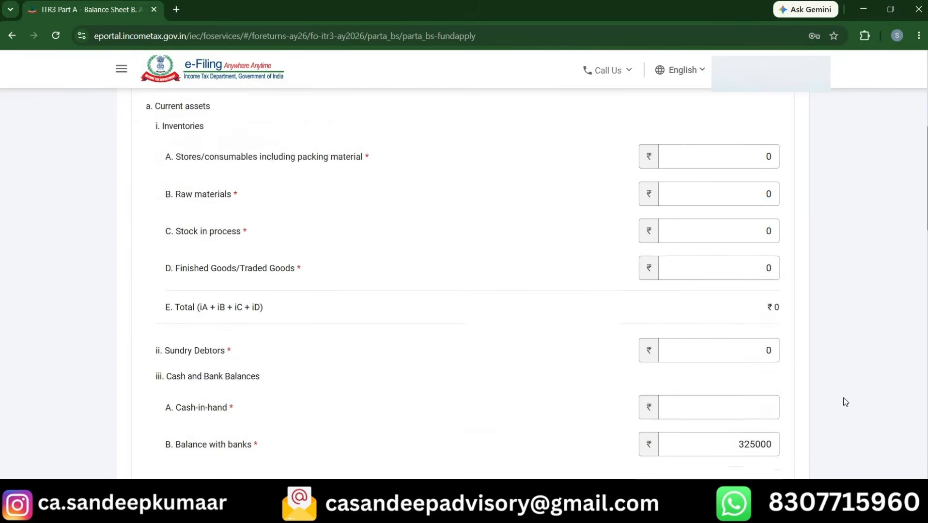
scroll(844, 402, down, 13)
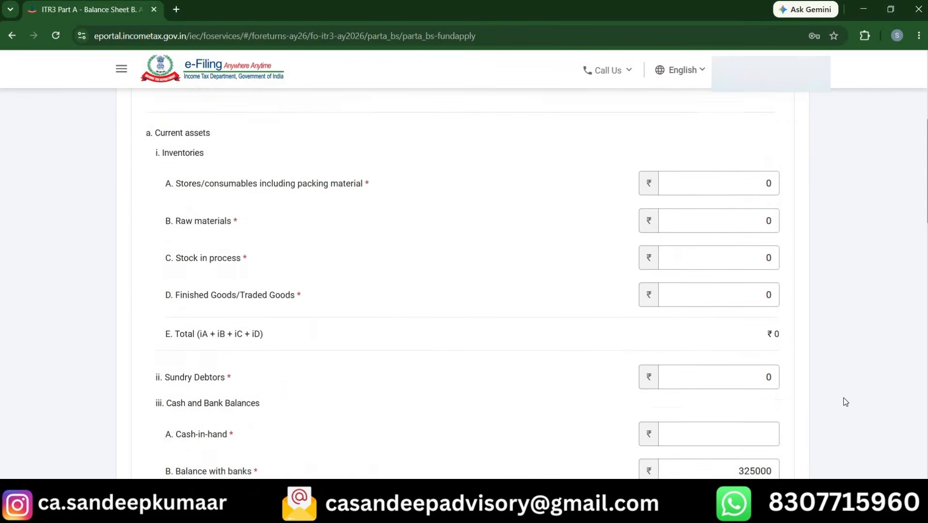
Enter 38849 as the Profit and loss account/Accumulated balance from the Excel balance sheet and save Application of Funds.
scroll(845, 402, down, 12)
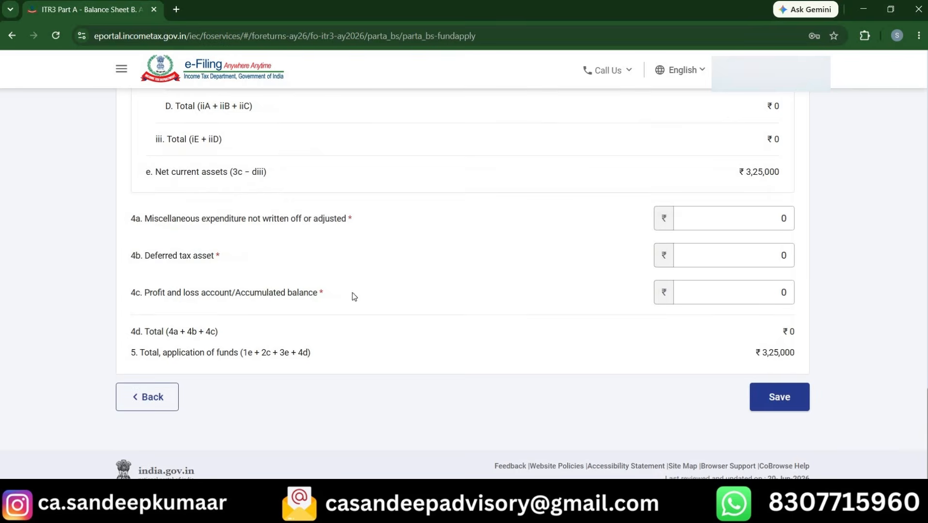
double_click(779, 293)
key(alt+Tab)
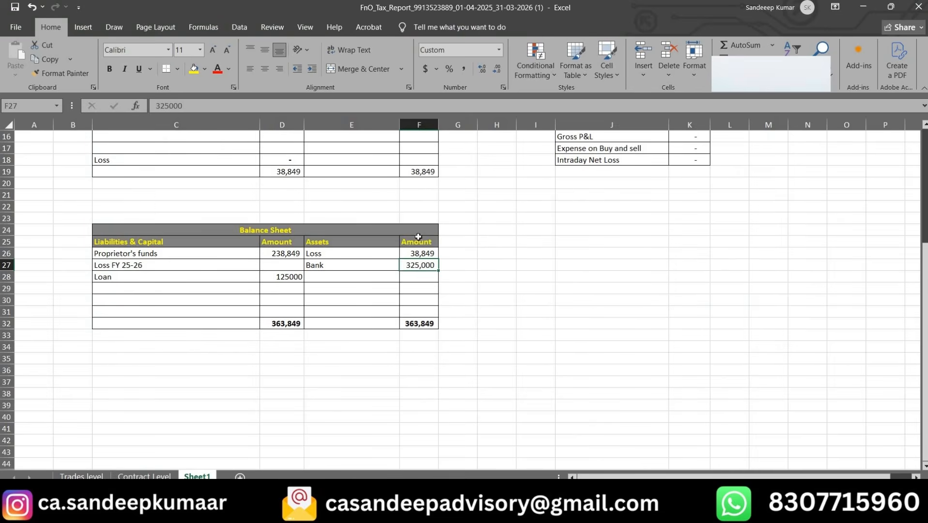
key(alt+Tab)
text(3)
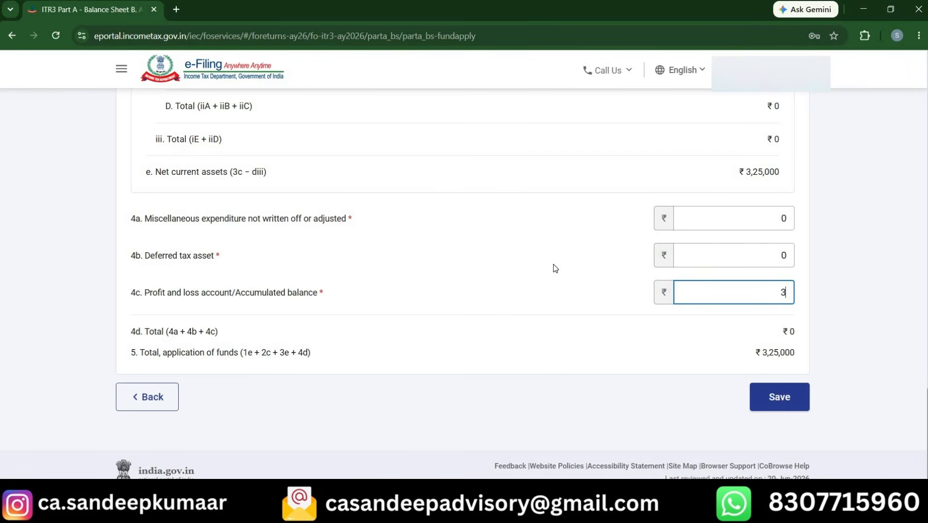
text(8849)
click(785, 406)
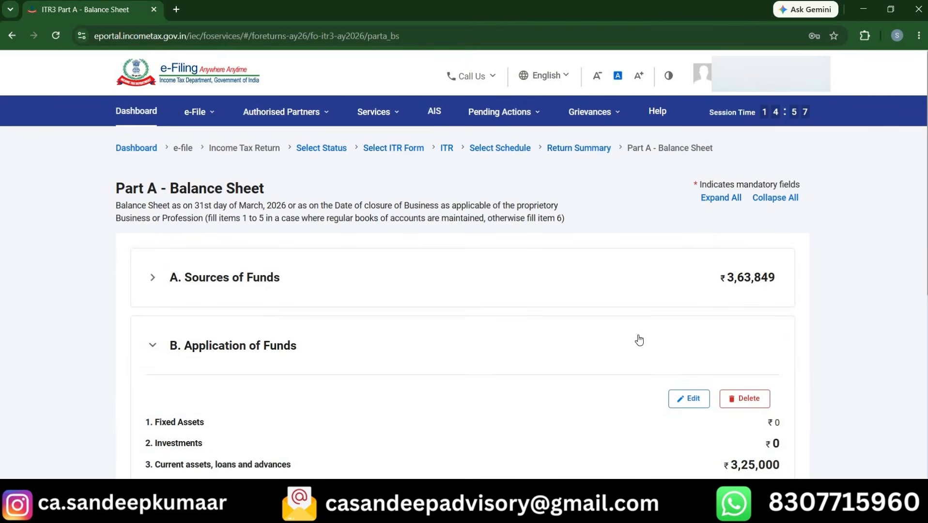
Review the Sources and Application of Funds totals and confirm the Part A - Balance Sheet schedule.
scroll(638, 342, down, 2)
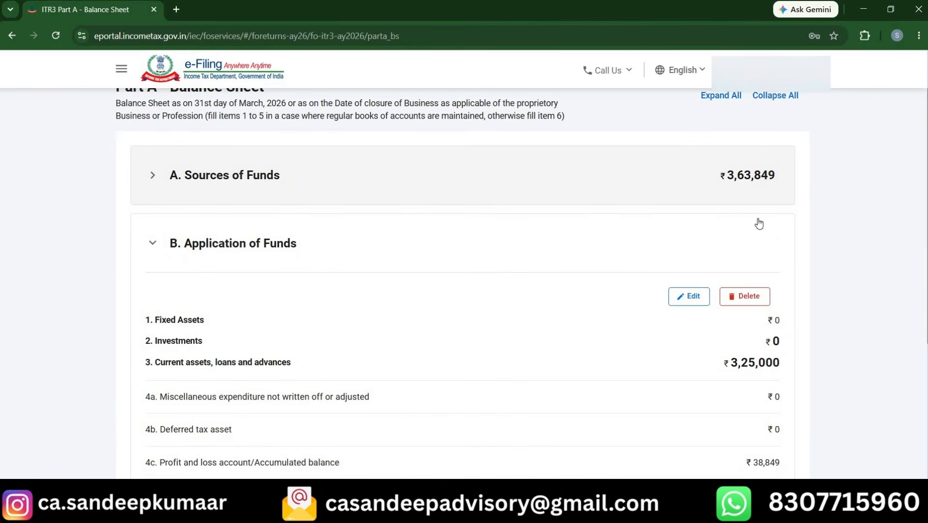
scroll(758, 222, down, 5)
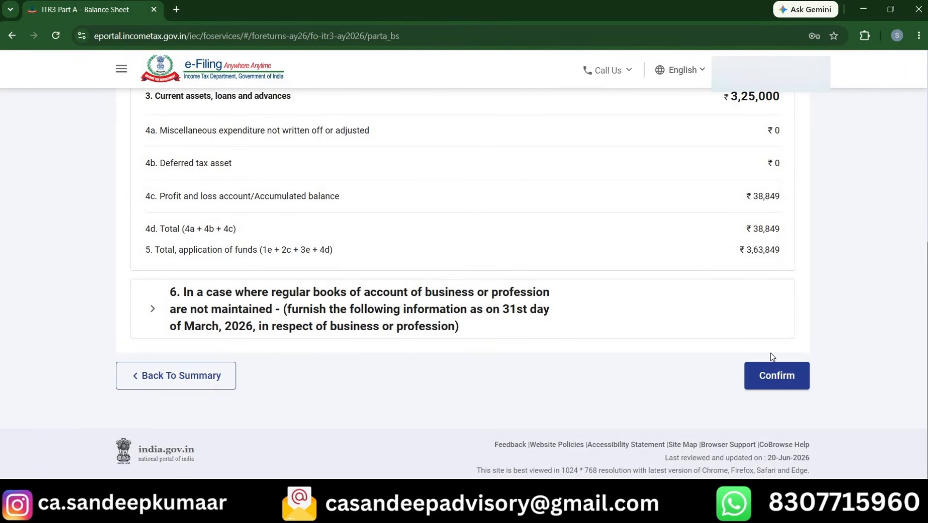
click(776, 376)
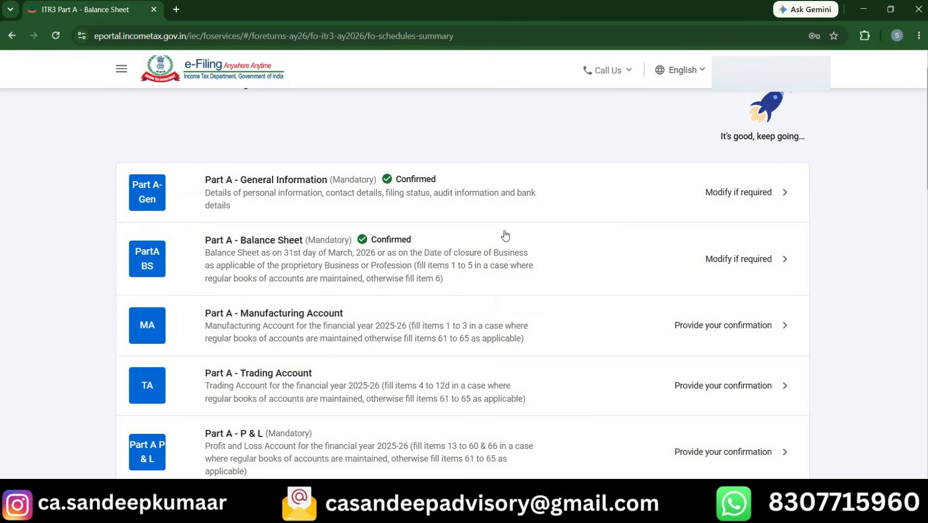
Open Part A - Manufacturing Account and confirm it without entering any amounts.
click(731, 325)
scroll(731, 324, down, 8)
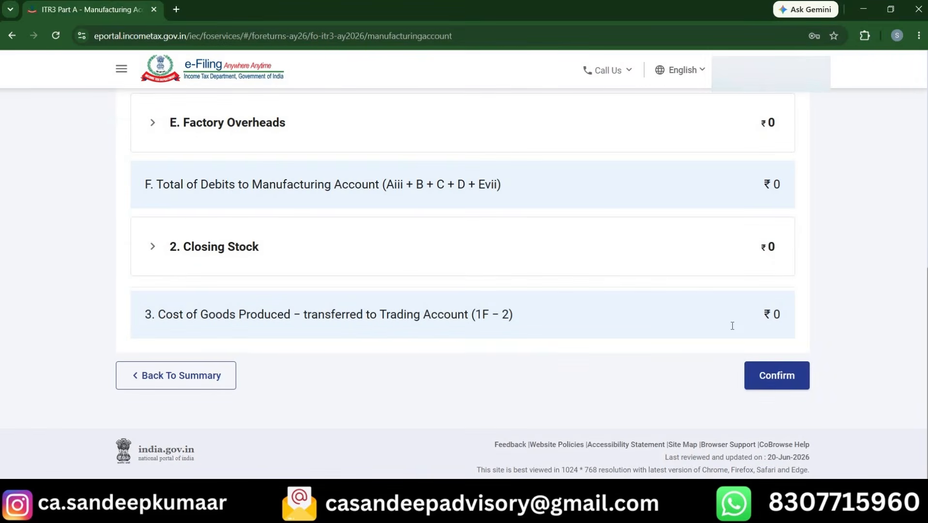
click(777, 376)
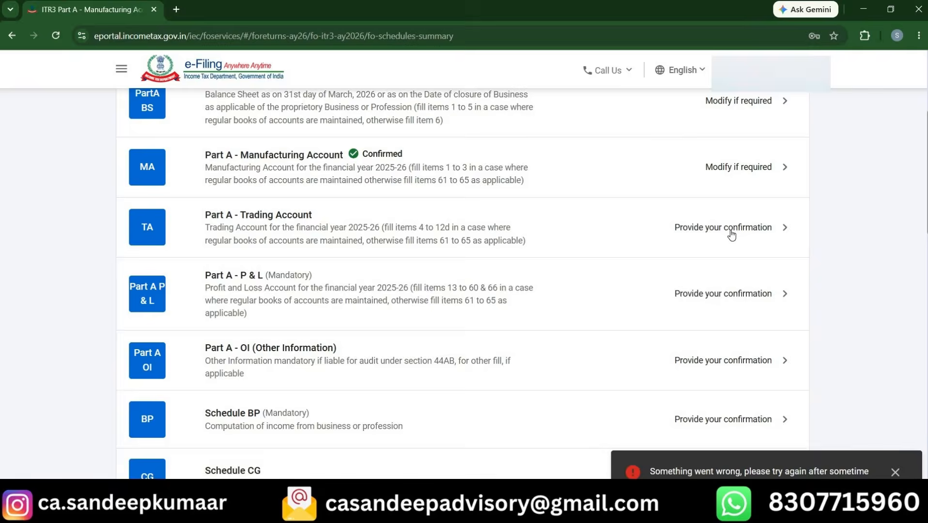
Open Part A - Trading Account, review its items and switch to Excel to examine the accounts prepared in Sheet1.
click(728, 232)
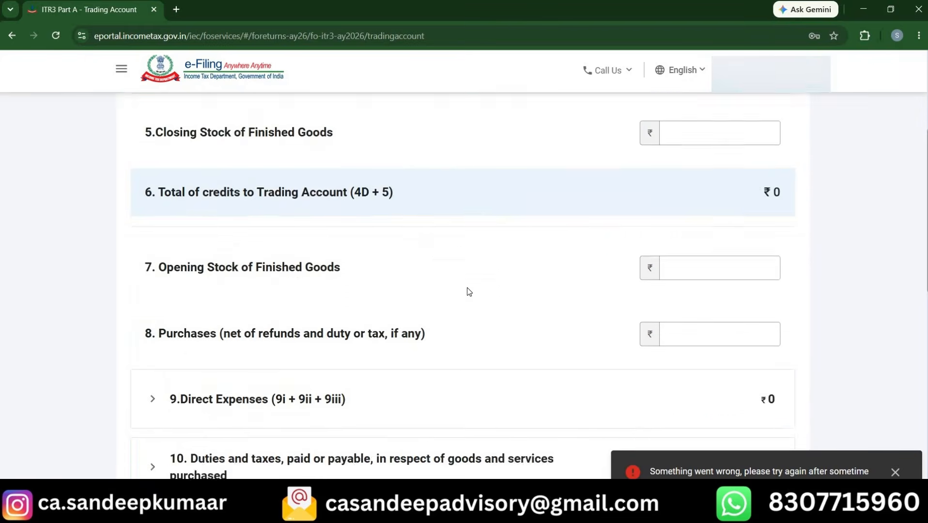
scroll(472, 328, down, 8)
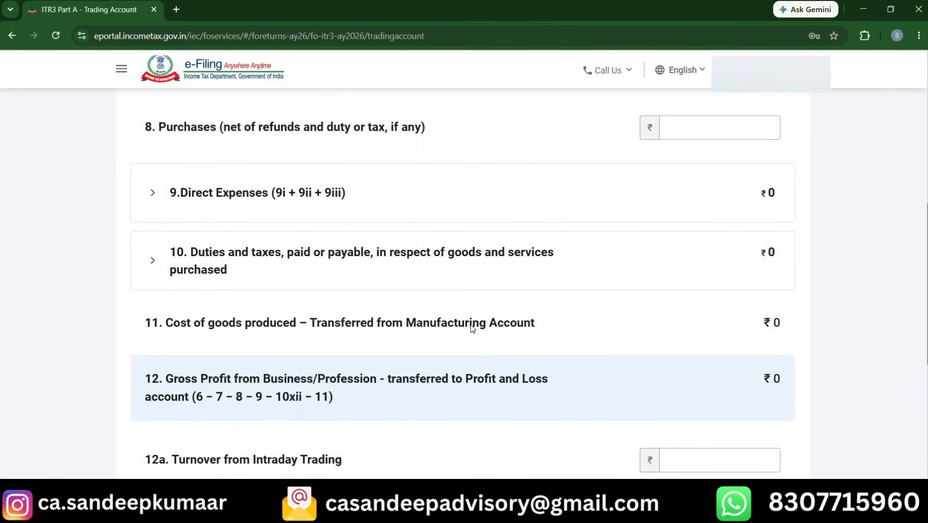
key(alt+Tab)
key(Down)
key(Down)
key(Down)
key(Down)
key(Down)
key(Down)
key(Down)
key(Down)
key(Down)
key(Down)
key(Down)
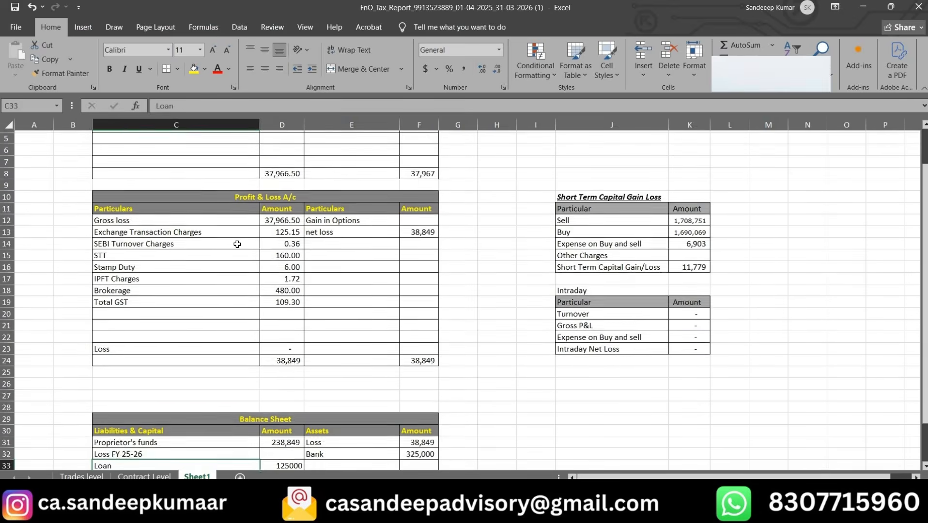
key(Down)
key(Down)
key(Down)
key(Down)
key(Down)
key(Down)
key(Down)
key(Down)
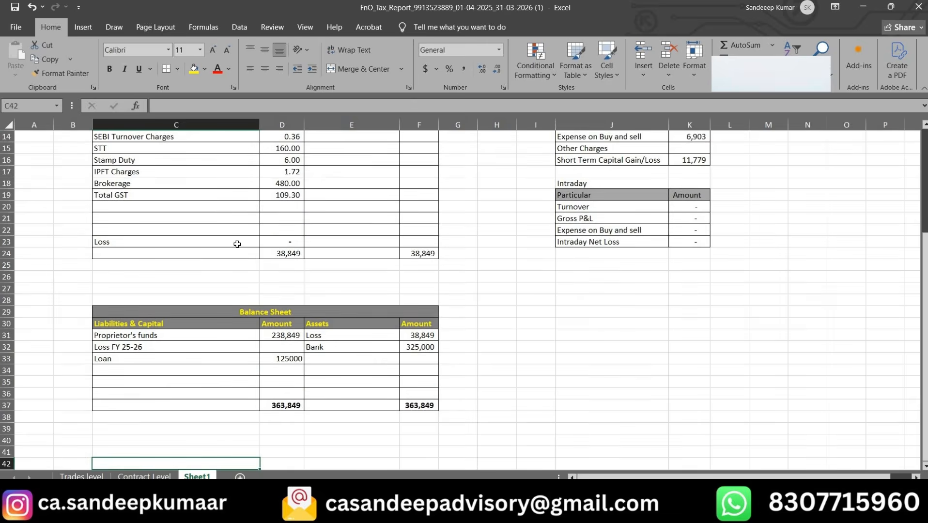
key(Up)
key(Up)
key(Up)
key(Up)
key(Up)
key(Up)
key(Up)
key(Up)
key(Up)
key(Up)
key(Up)
key(Up)
key(Up)
key(Up)
key(Up)
key(Up)
key(Up)
key(Up)
key(Up)
key(Up)
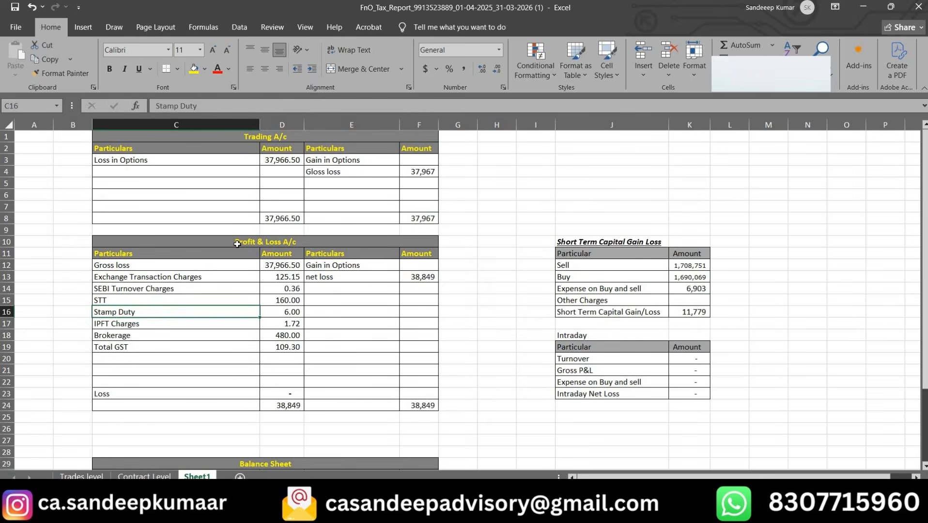
Correct the misspelled loss label in cell E4 of the Trading A/c to read "Gross loss".
key(Up)
key(Up)
key(Up)
key(Up)
key(Up)
key(Up)
key(Up)
key(Up)
key(Up)
key(Up)
key(Up)
key(Up)
key(Right)
key(Right)
key(F2)
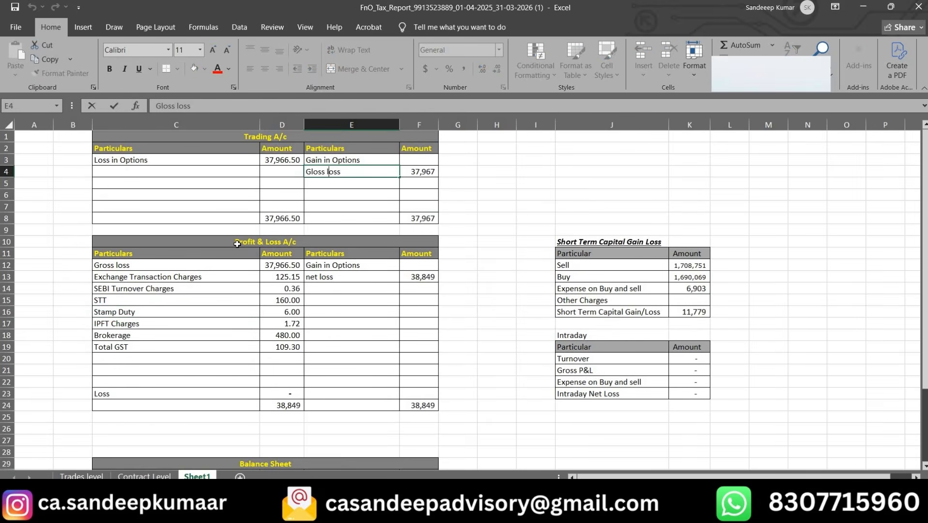
key(BackSpace)
key(BackSpace)
key(BackSpace)
key(BackSpace)
text(ross)
key(Return)
Examine the Profit & Loss A/c rows, then the options loss, options gain and gross loss amount in the Excel Trading A/c.
key(Down)
key(Down)
key(Down)
key(Down)
key(Down)
key(Down)
key(Down)
key(Down)
key(Down)
key(Down)
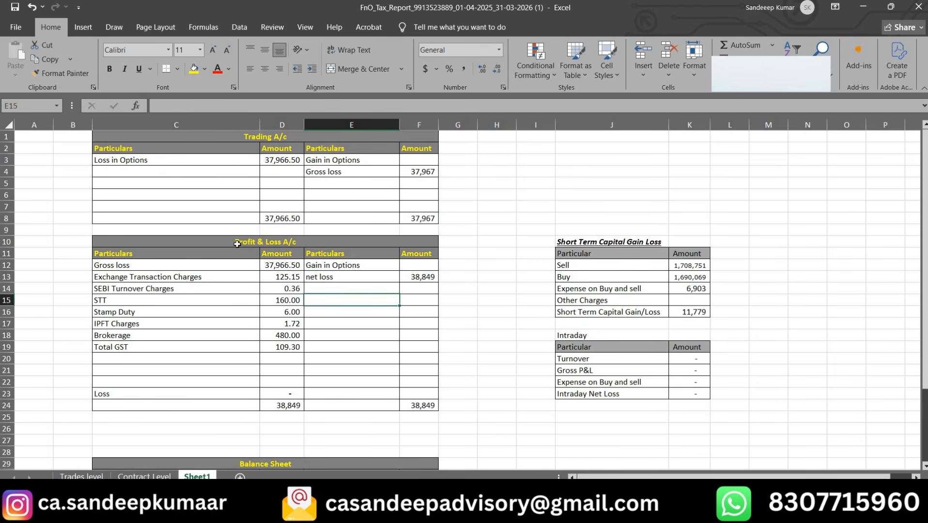
key(Up)
key(Up)
key(Up)
key(Up)
key(Up)
key(Up)
key(Up)
key(Up)
key(Up)
key(Up)
key(Up)
key(Up)
key(Left)
key(Left)
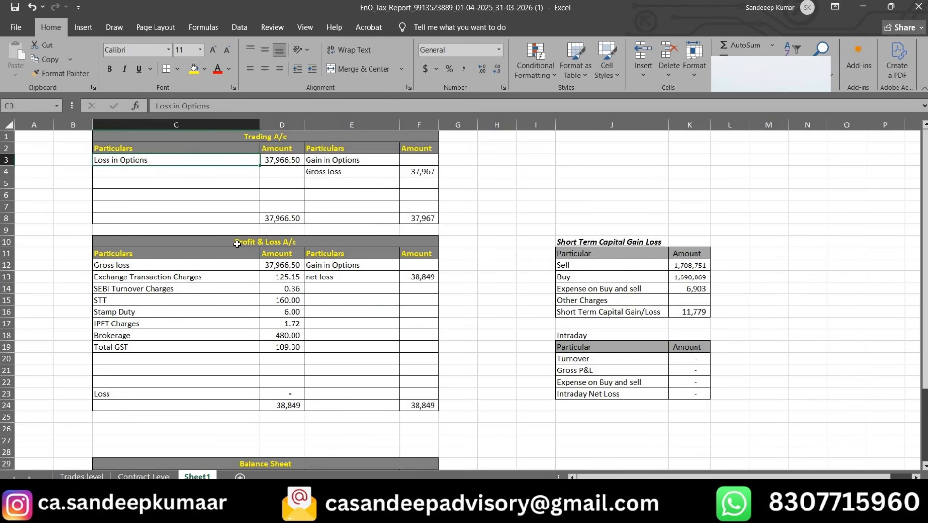
key(Right)
key(Right)
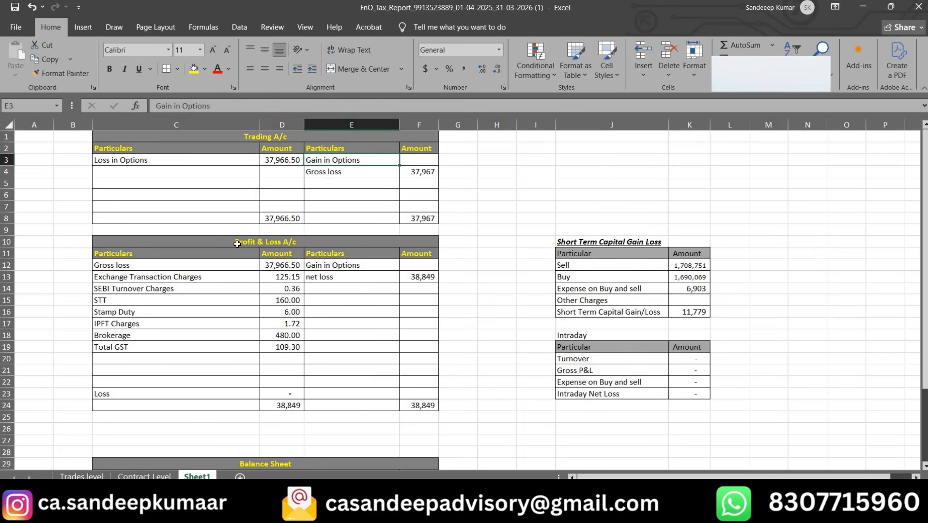
key(Down)
key(Right)
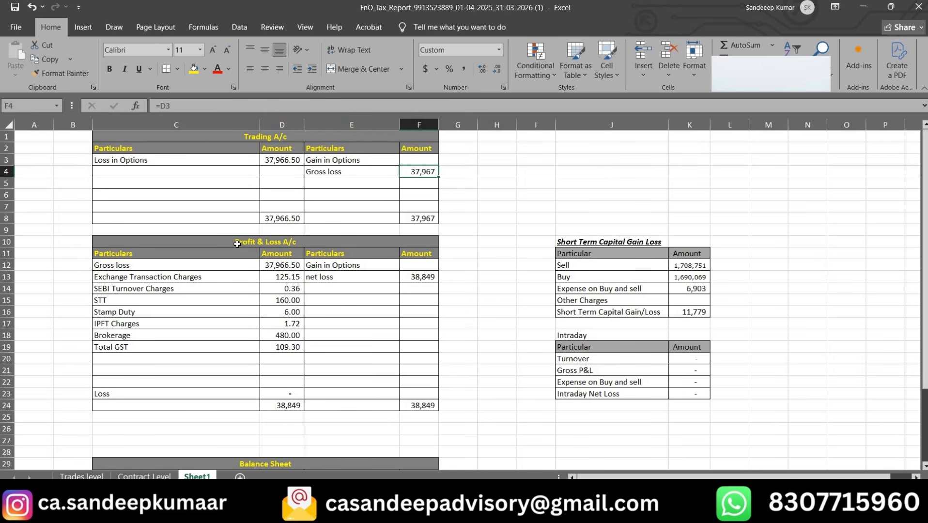
Review the portal's trading account items 4 to 12d, then look up the F&O turnover in Excel's Trades level sheet.
key(alt+Tab)
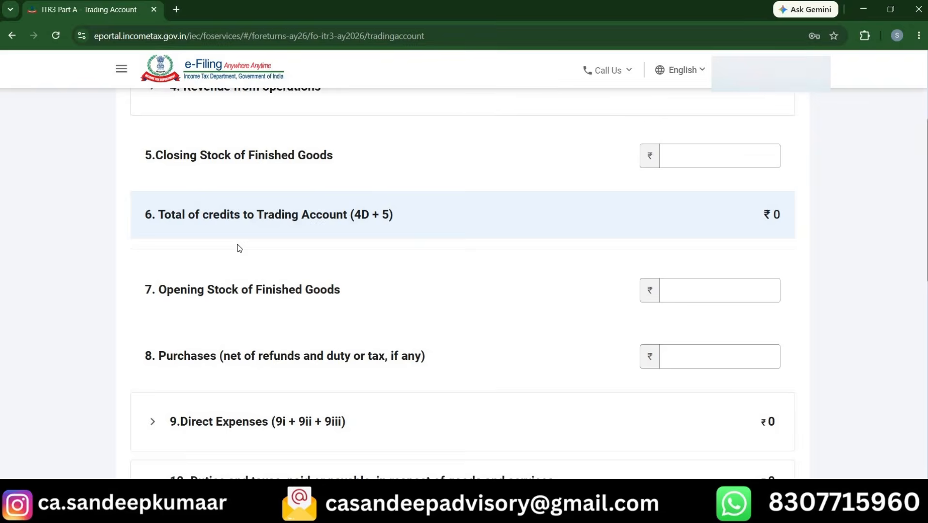
scroll(237, 244, up, 3)
scroll(237, 245, down, 5)
scroll(239, 248, down, 6)
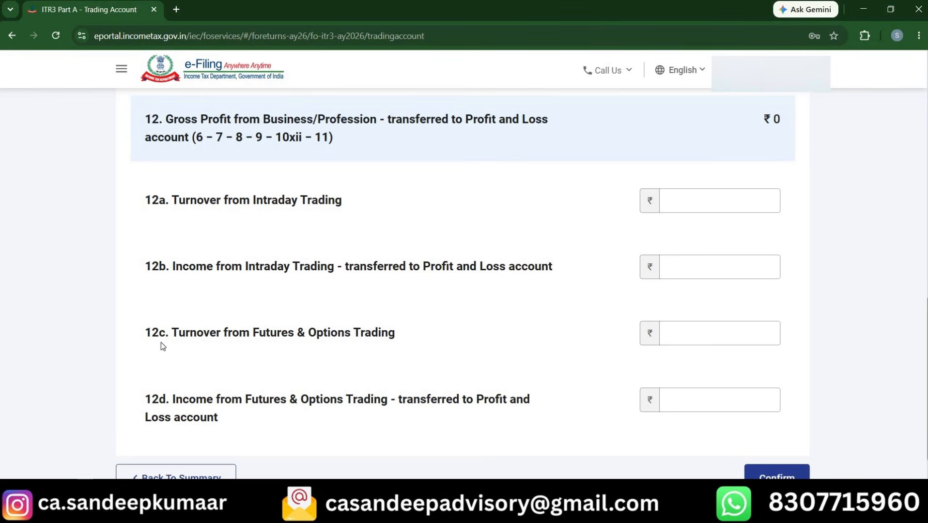
click(312, 202)
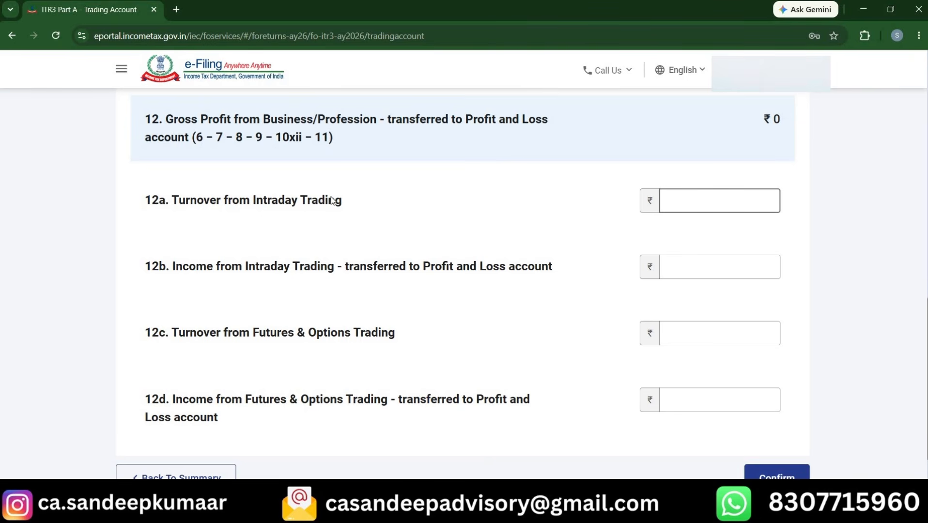
click(708, 361)
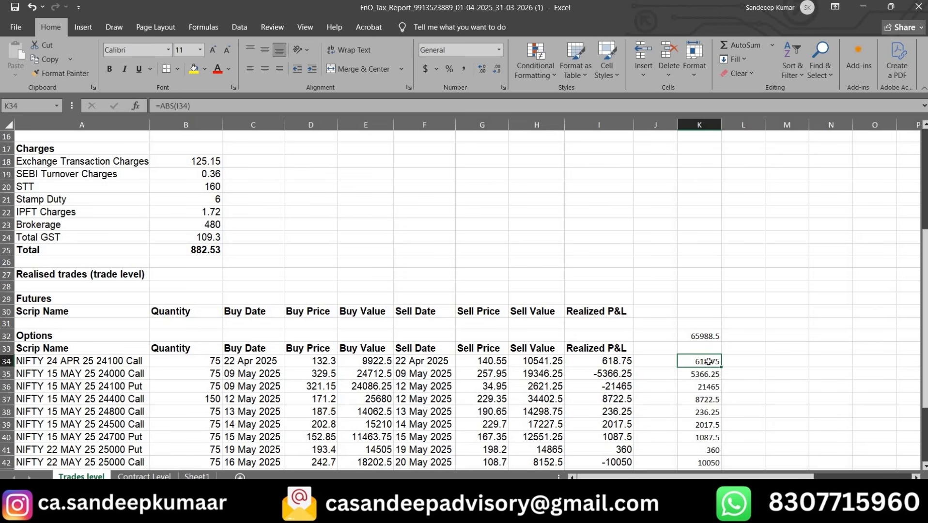
scroll(709, 362, down, 5)
scroll(708, 361, up, 5)
scroll(65, 224, up, 5)
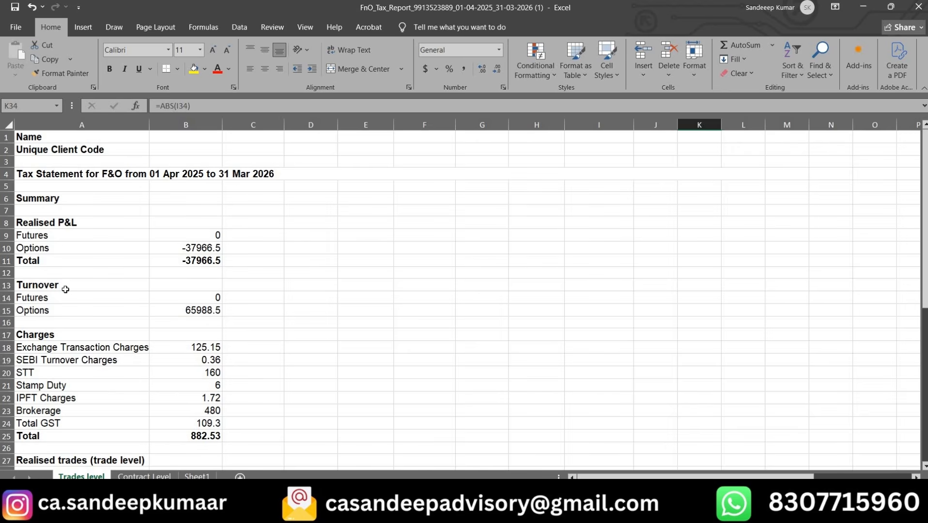
click(39, 288)
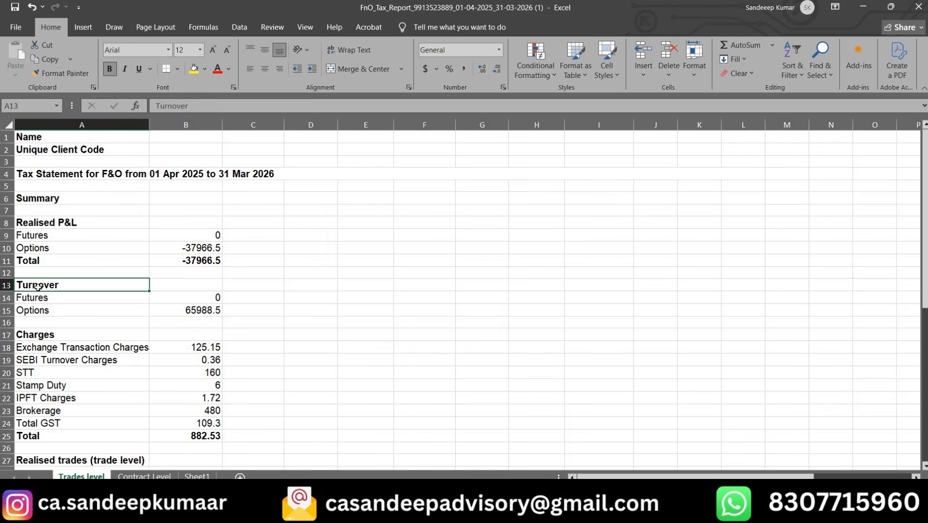
click(36, 321)
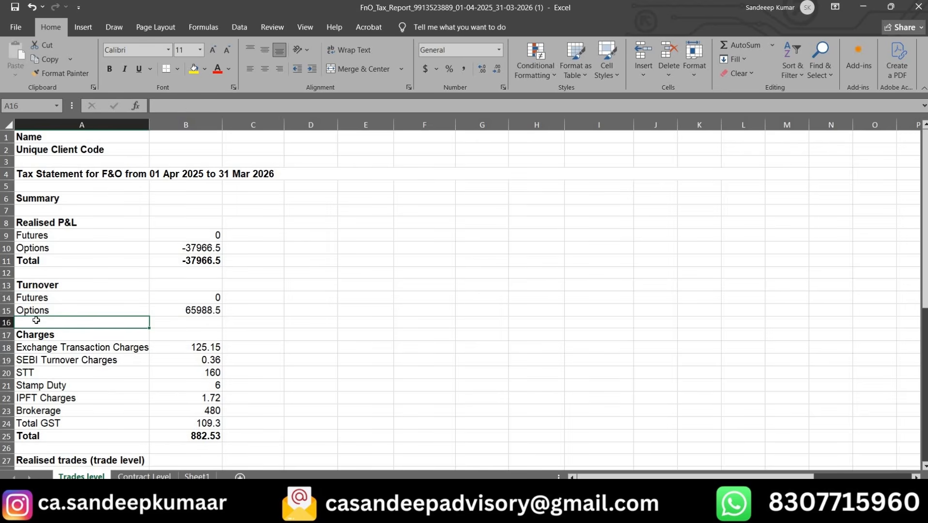
Return to the tax portal and enter 65989 as Futures & Options turnover and -37967 as Futures & Options income.
key(alt+Tab)
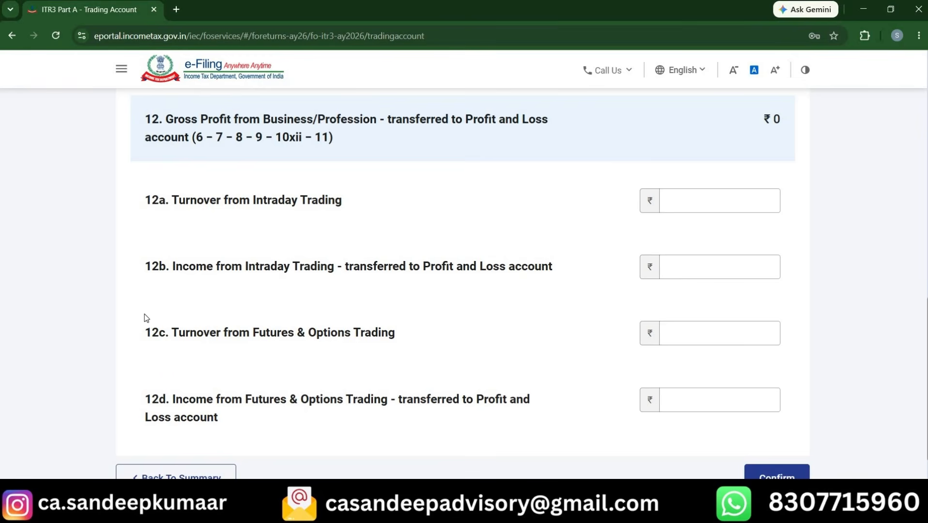
drag(189, 337, 393, 338)
click(758, 336)
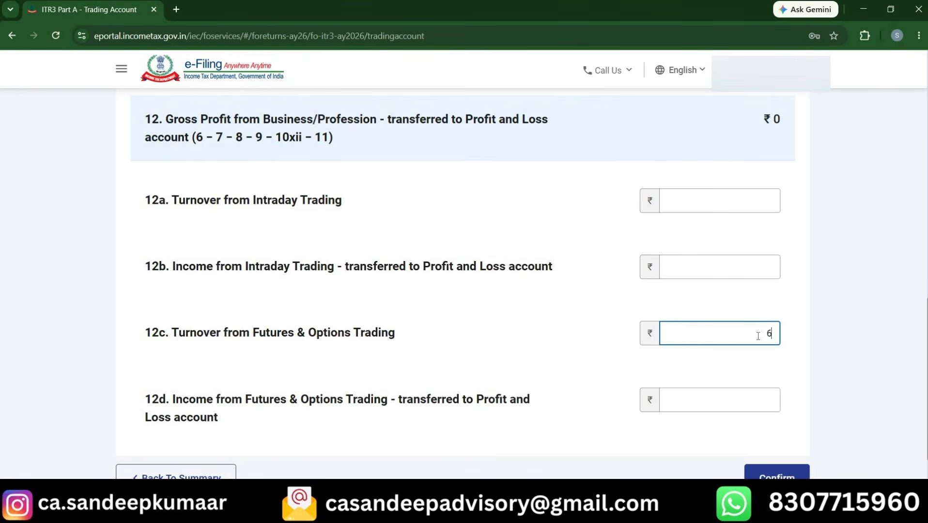
text(65989)
click(709, 402)
text(-37967)
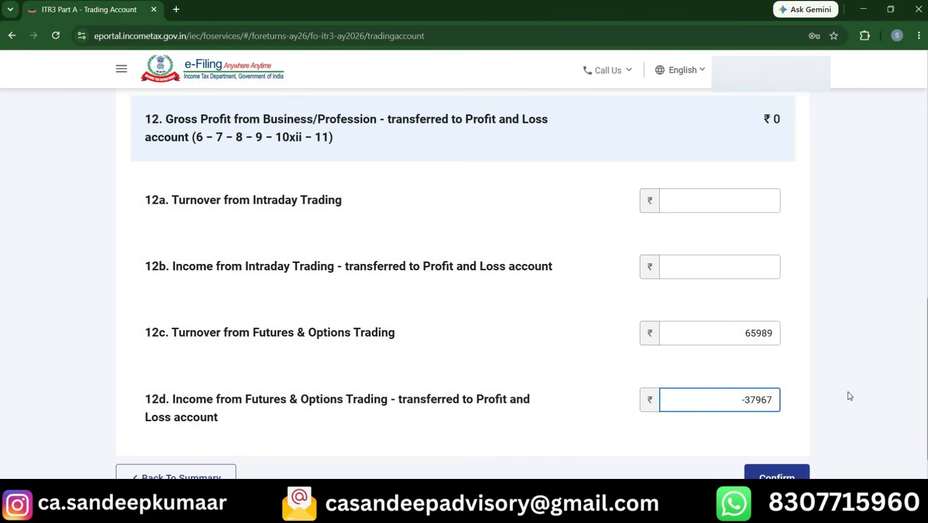
click(855, 394)
Check the F&O income against the gross loss in Excel's Sheet1 and confirm the Part A - Trading Account schedule.
click(755, 405)
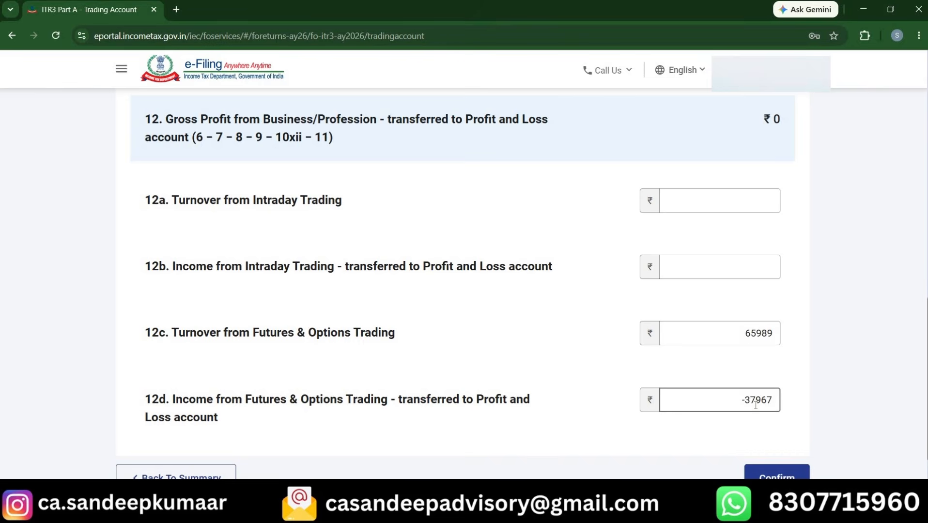
key(alt+Tab)
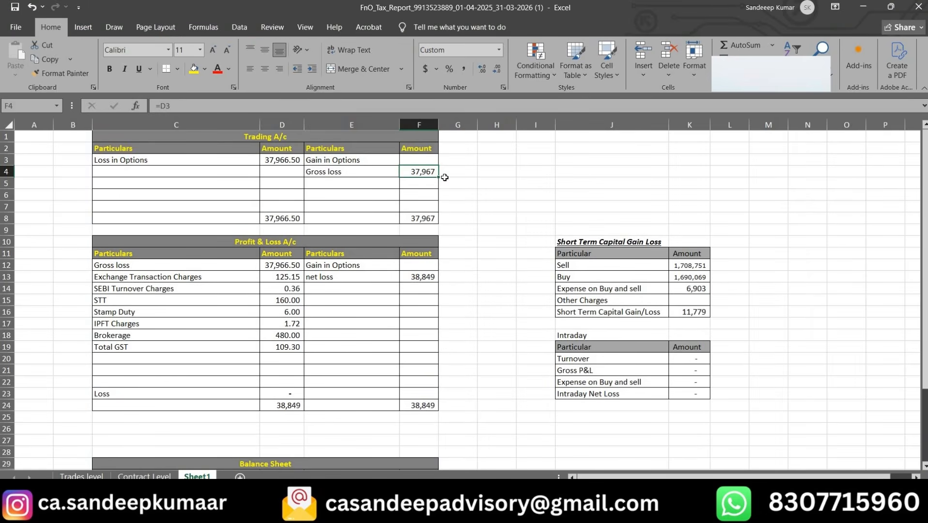
key(alt+Tab)
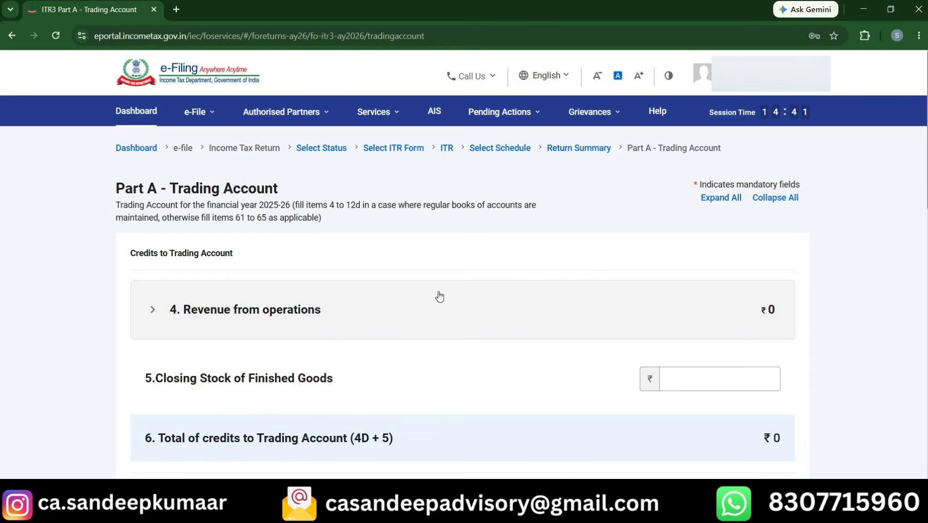
scroll(297, 359, down, 12)
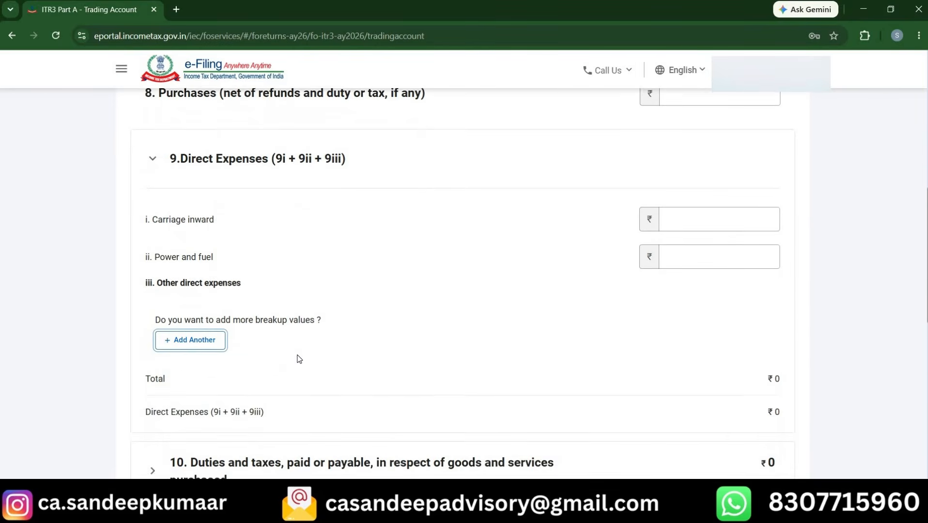
scroll(297, 358, down, 10)
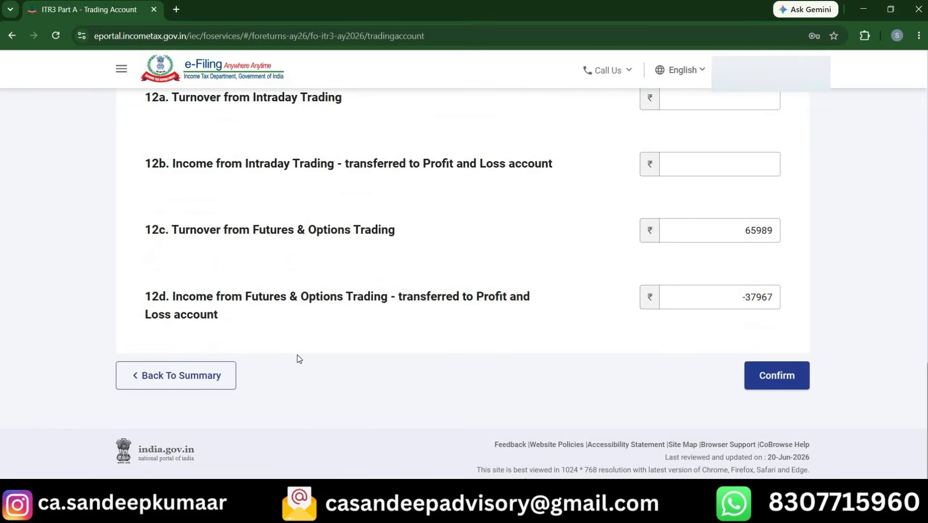
click(792, 376)
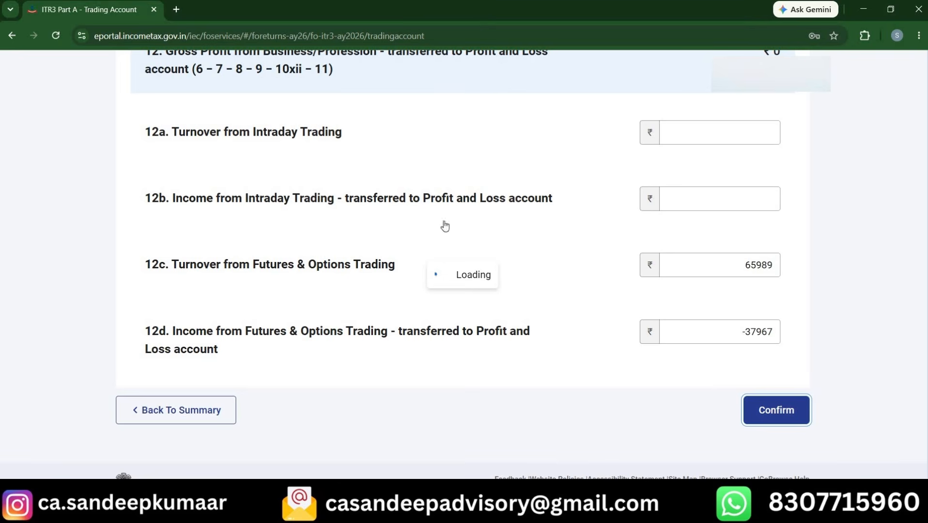
Open the Part A - P & L schedule and examine the expense items under Debit to Profit and Loss Account.
scroll(445, 225, down, 2)
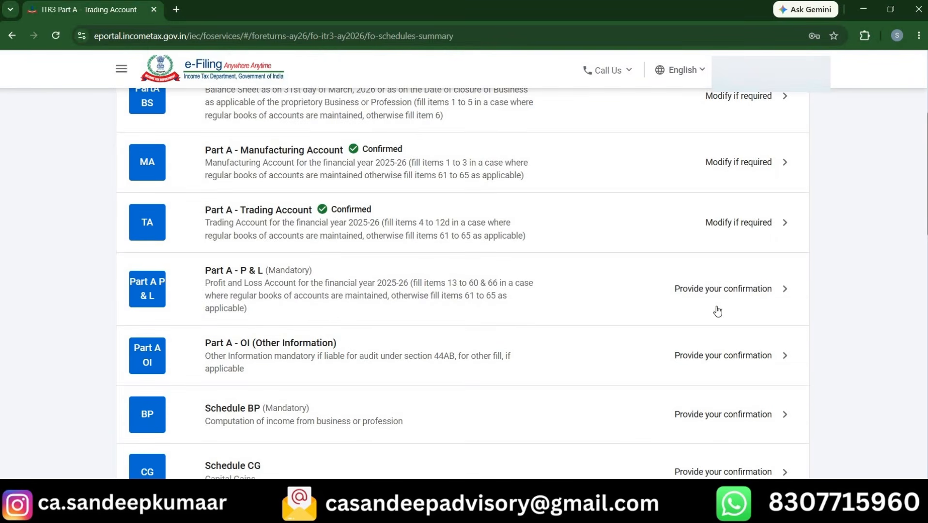
click(735, 291)
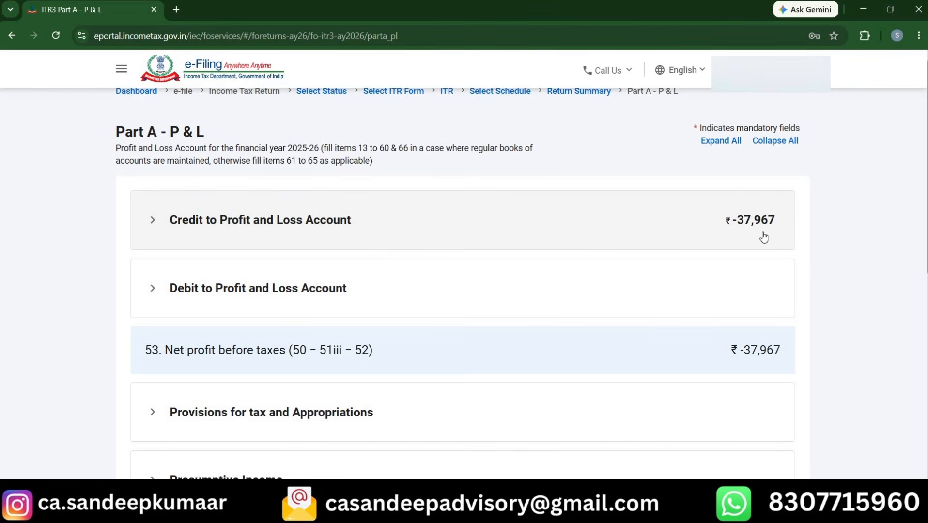
click(397, 292)
scroll(386, 342, down, 10)
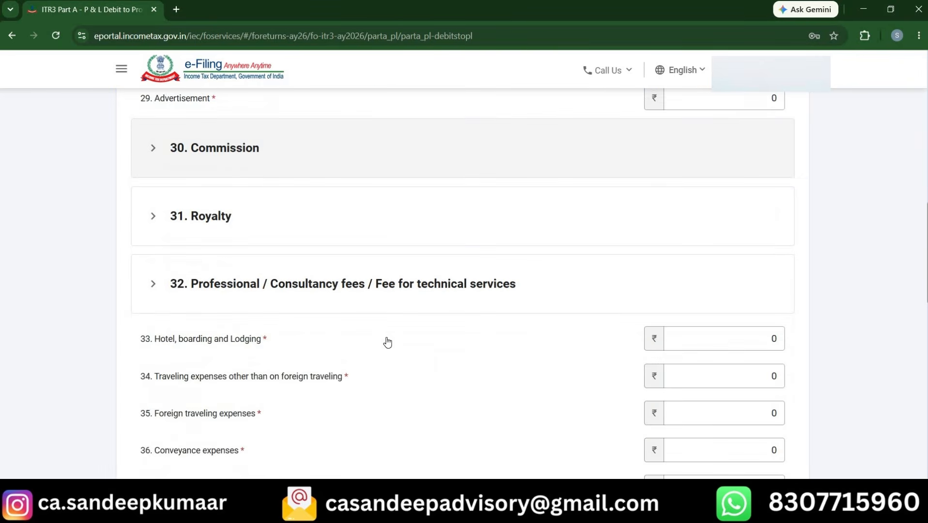
scroll(388, 342, down, 6)
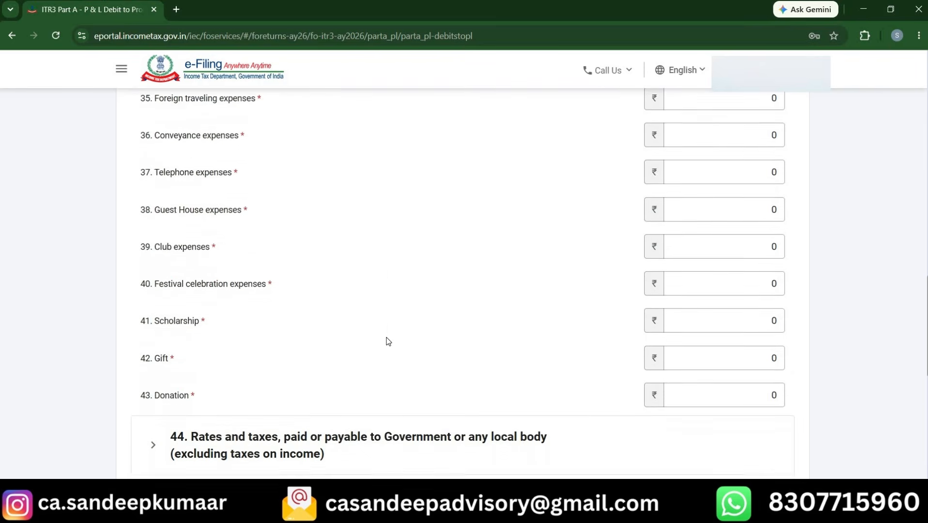
scroll(388, 341, down, 4)
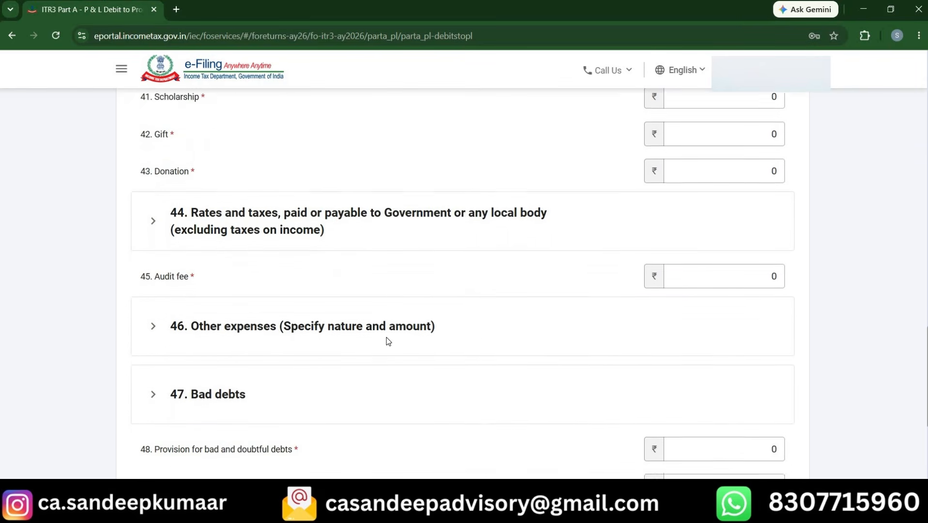
scroll(388, 342, down, 1)
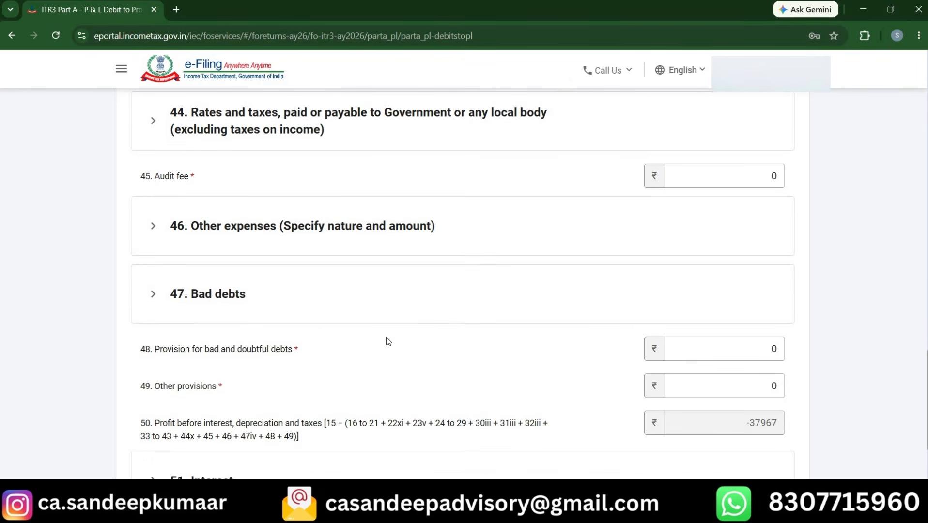
scroll(388, 341, up, 2)
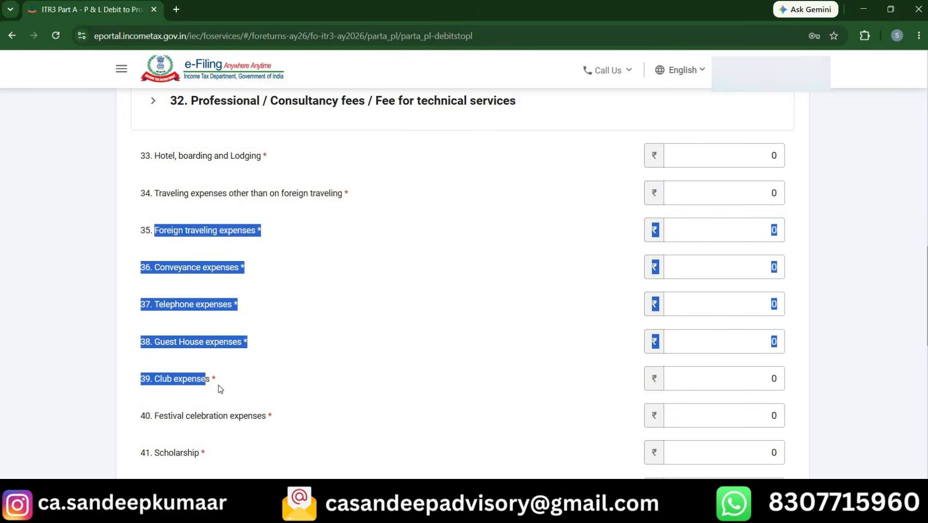
scroll(221, 389, down, 10)
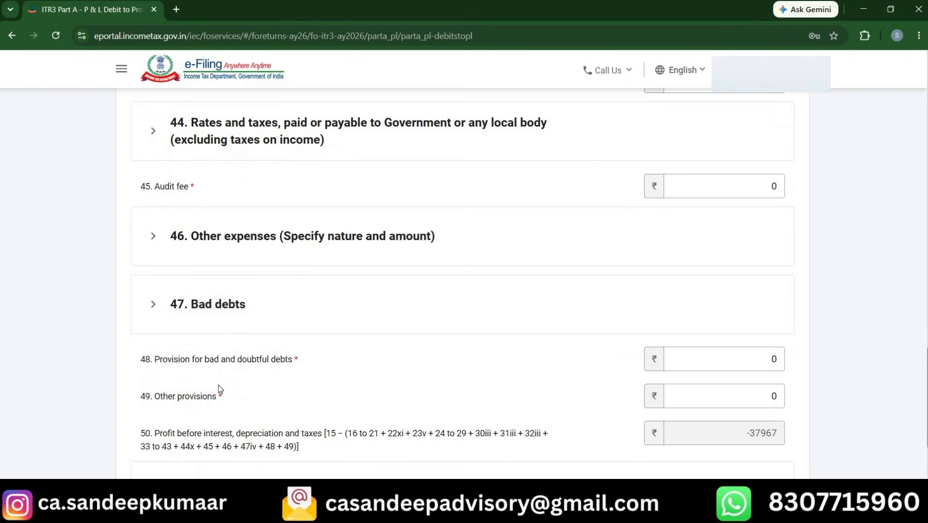
Under Other expenses, enter exchange charges 125, STT 160, stamp duty 6, IPFT 2, brokerage 480 and GST 109, and confirm Part A - P & L.
click(254, 210)
click(194, 303)
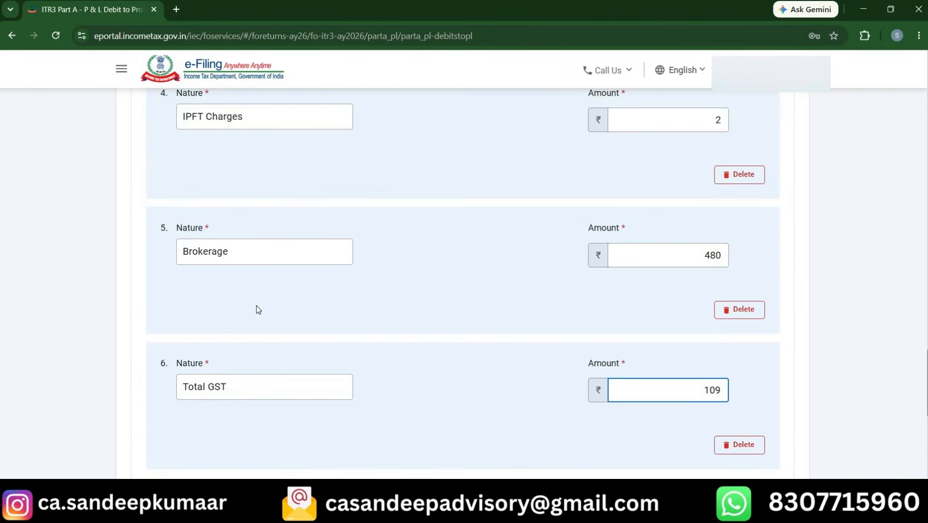
scroll(256, 308, up, 15)
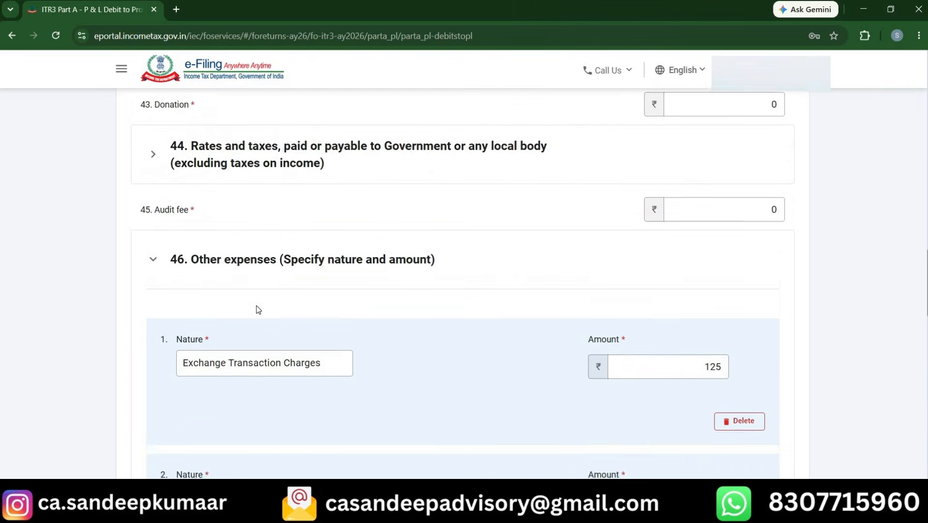
scroll(255, 306, down, 7)
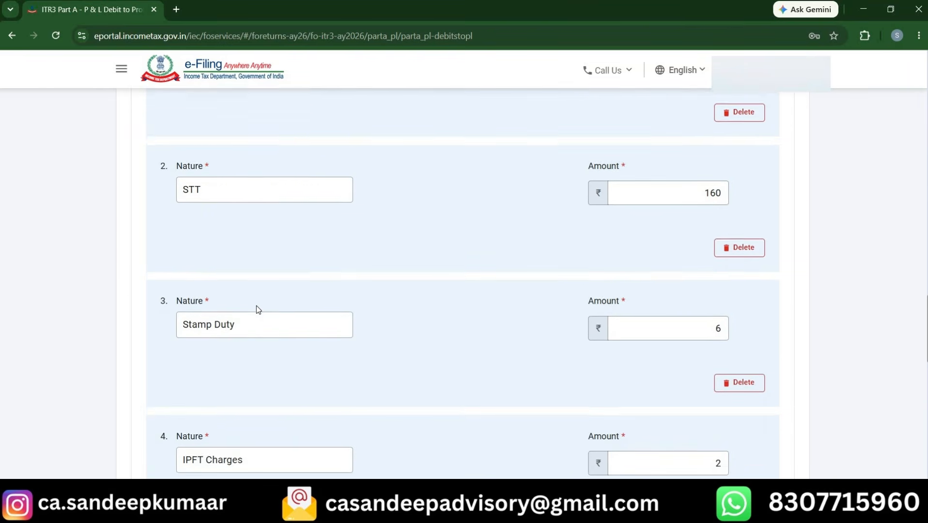
scroll(256, 307, down, 15)
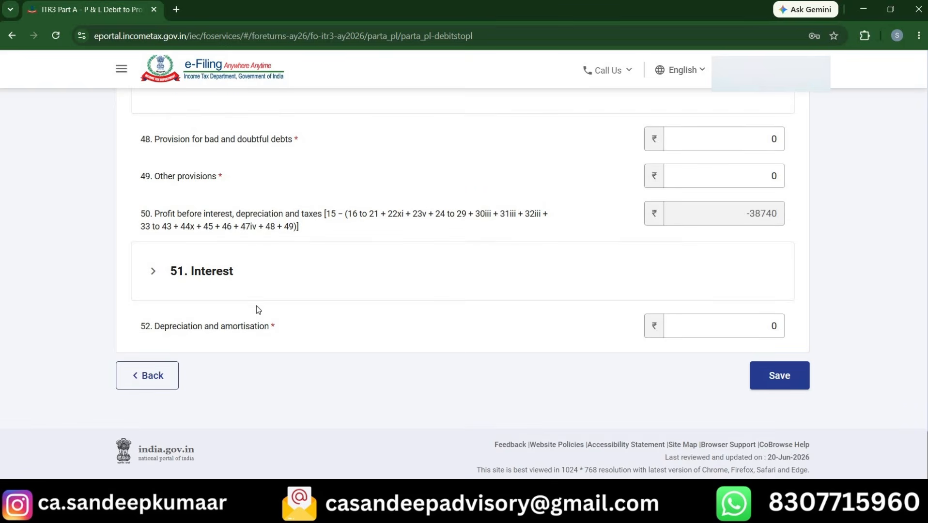
click(787, 378)
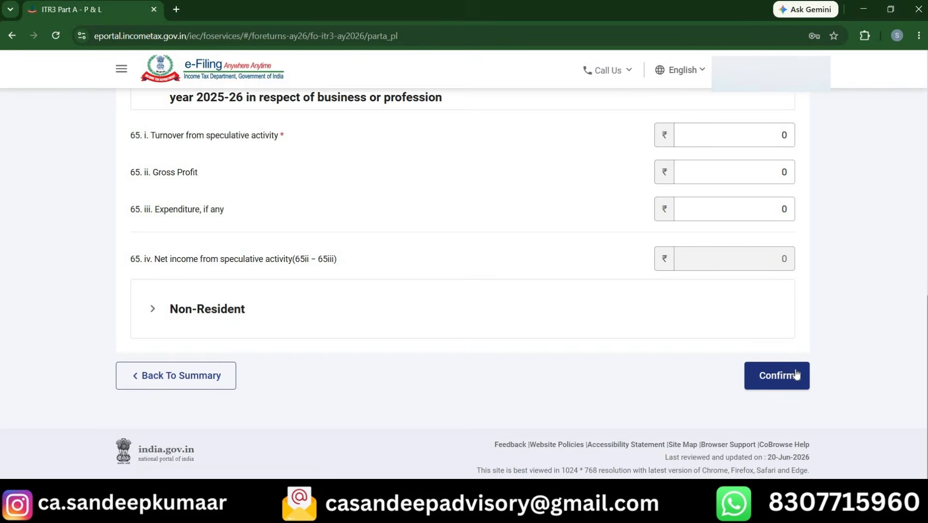
click(795, 375)
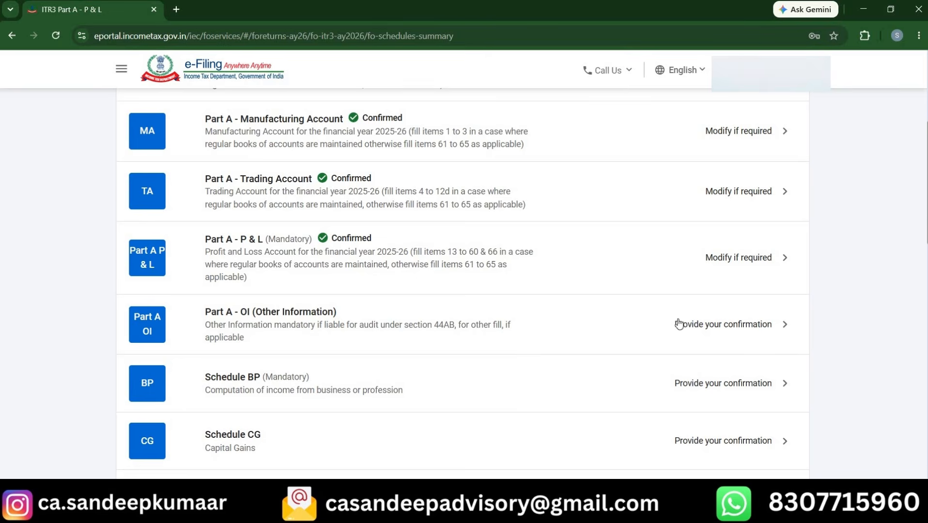
Review and confirm the Part A - OI (Other Information) schedule and Schedule BP.
click(694, 328)
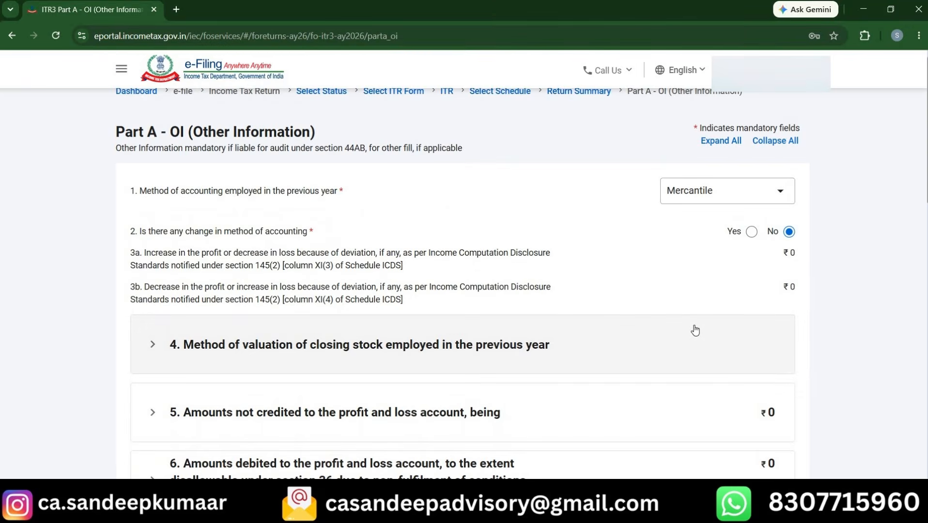
scroll(695, 330, down, 15)
click(803, 450)
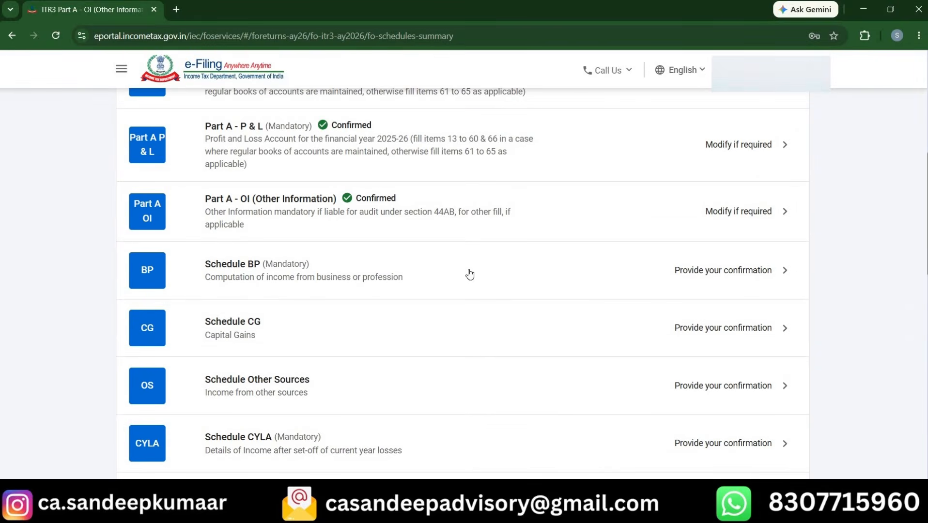
click(702, 270)
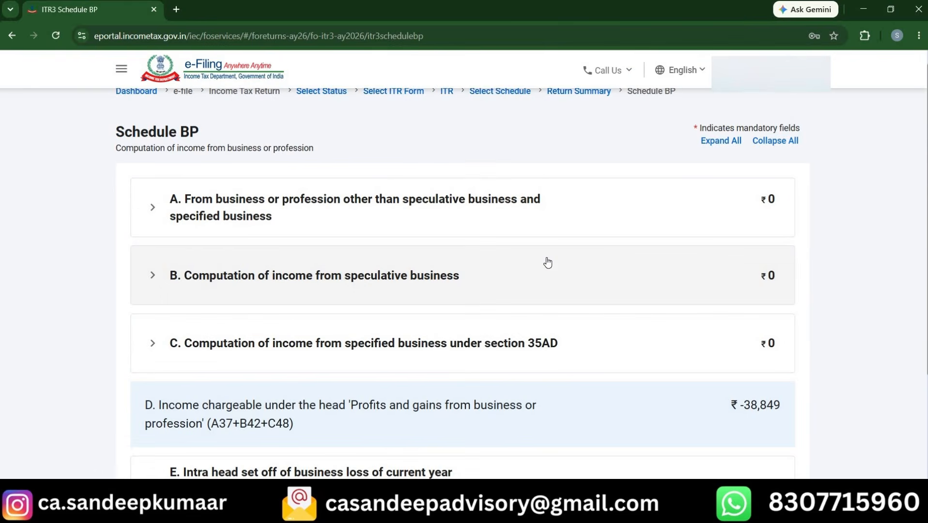
scroll(548, 263, down, 2)
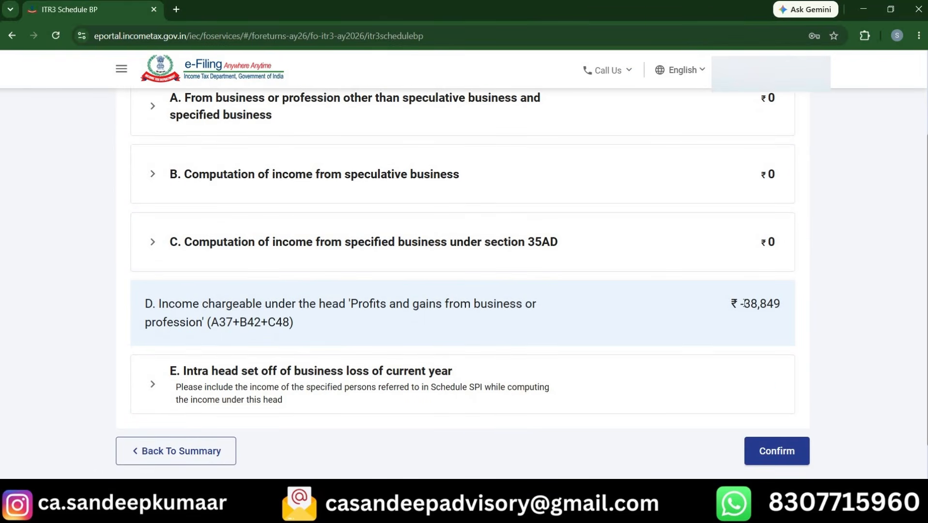
click(767, 458)
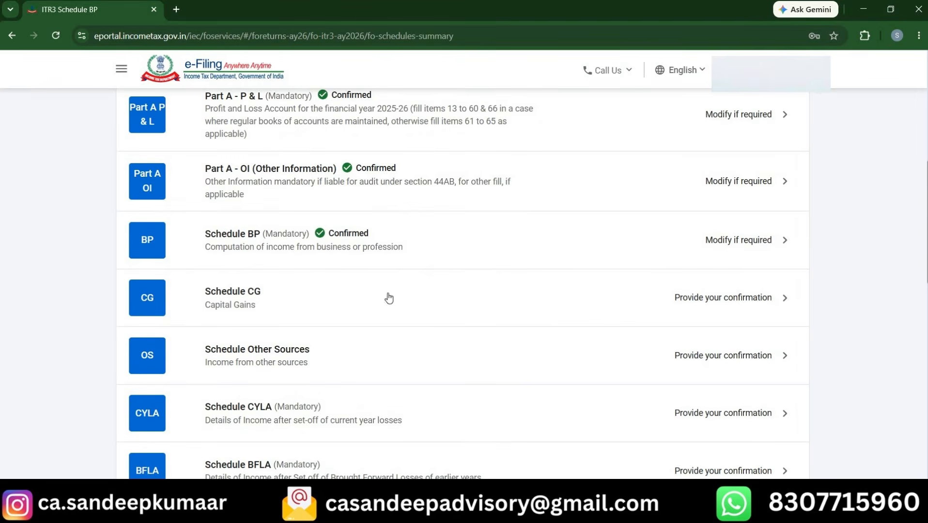
In Schedule CG, add a short-term capital gain entry for STT-paid equity shares under item 3 with section 111A [for others].
click(682, 299)
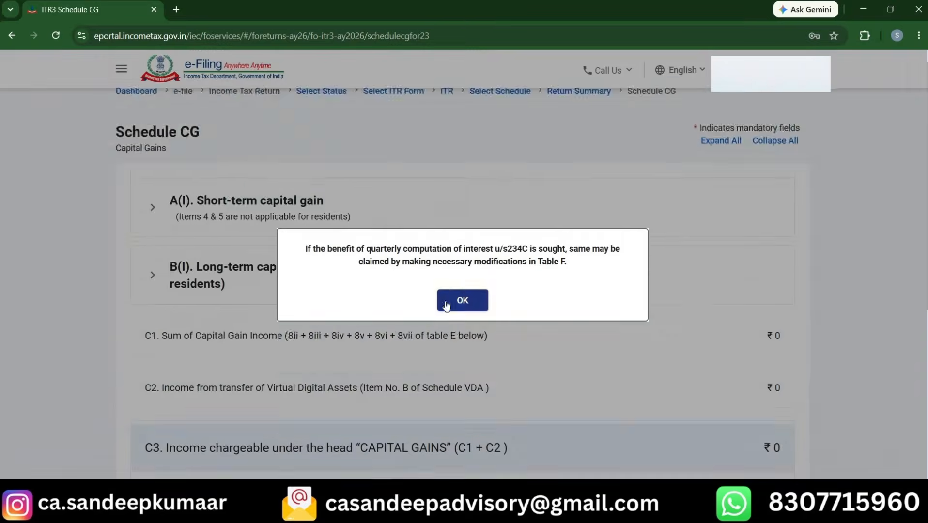
click(446, 305)
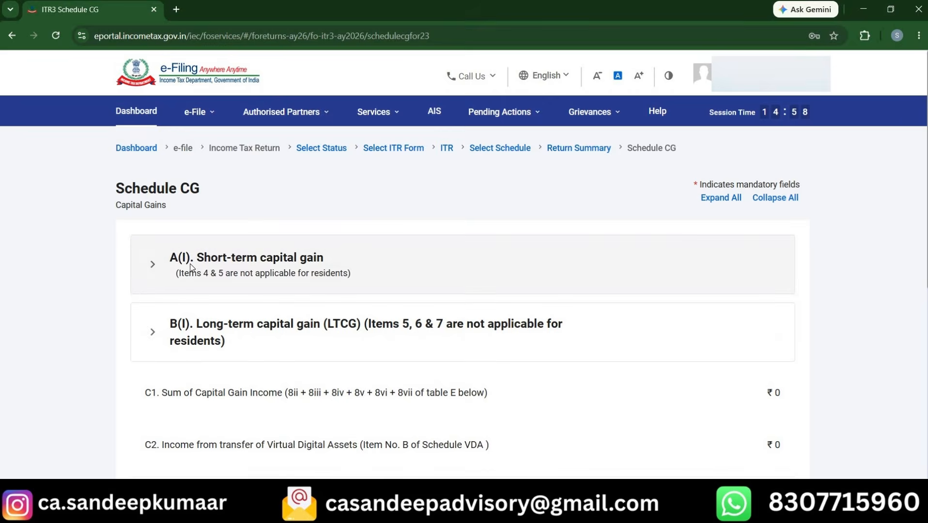
click(152, 265)
scroll(425, 334, down, 5)
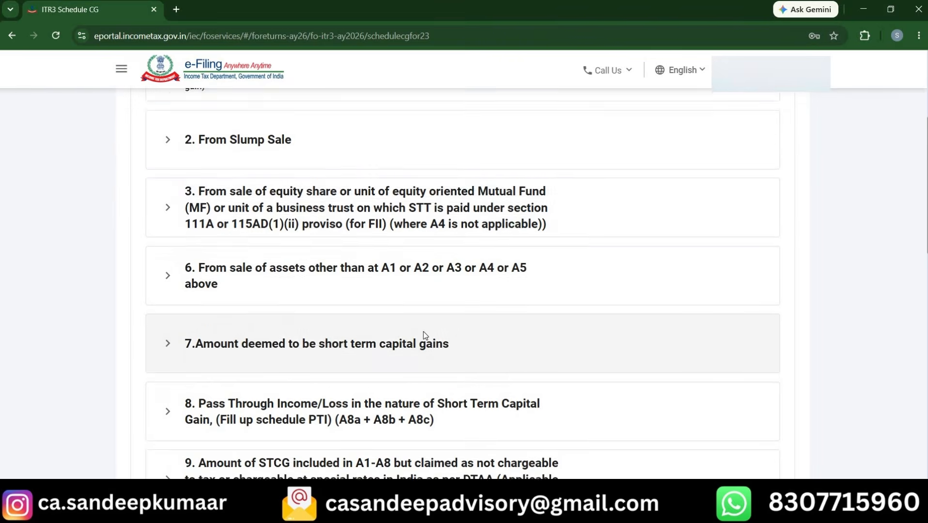
click(171, 197)
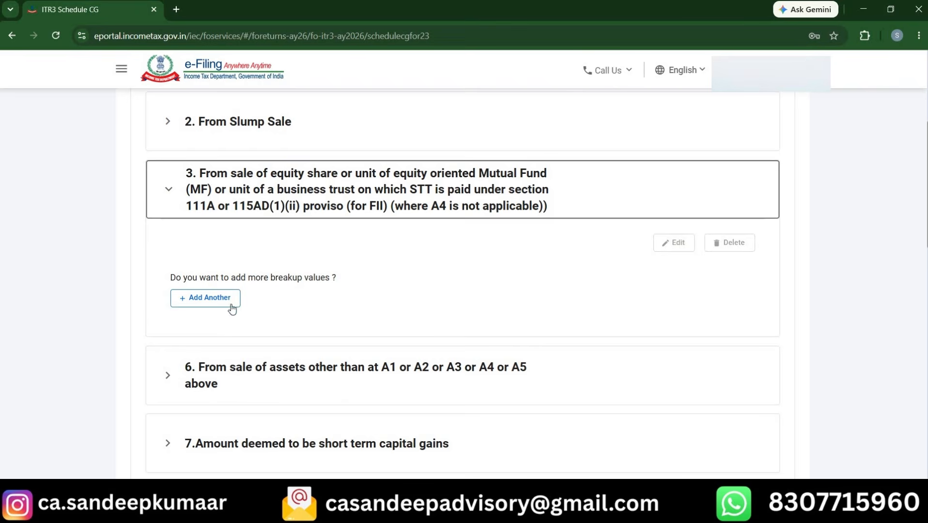
click(212, 300)
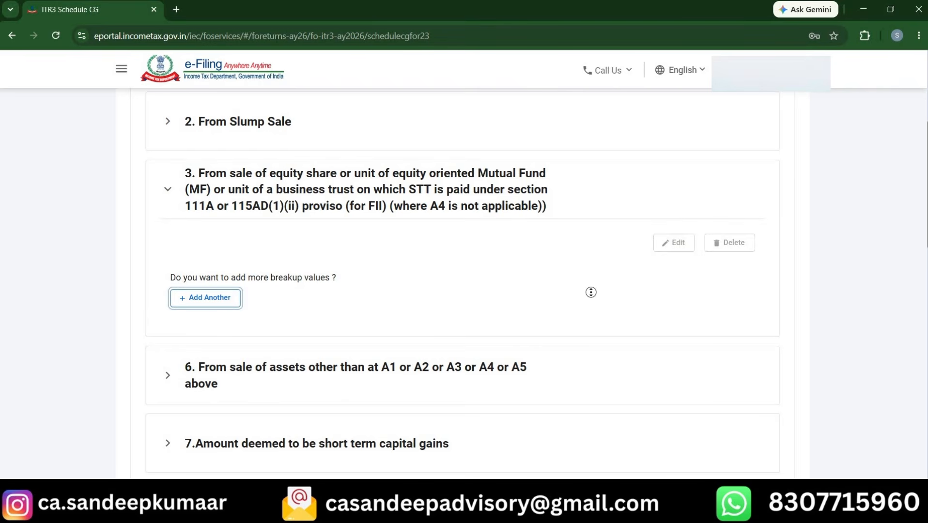
click(727, 291)
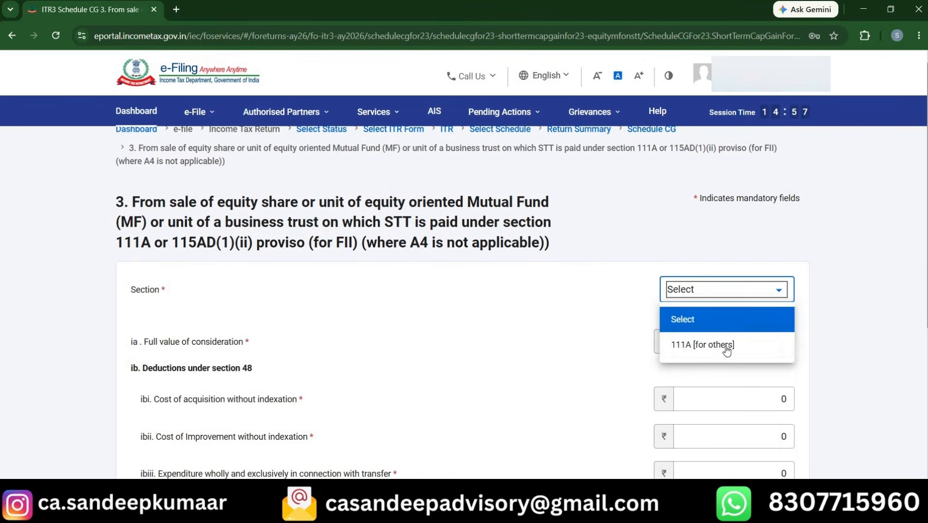
click(701, 345)
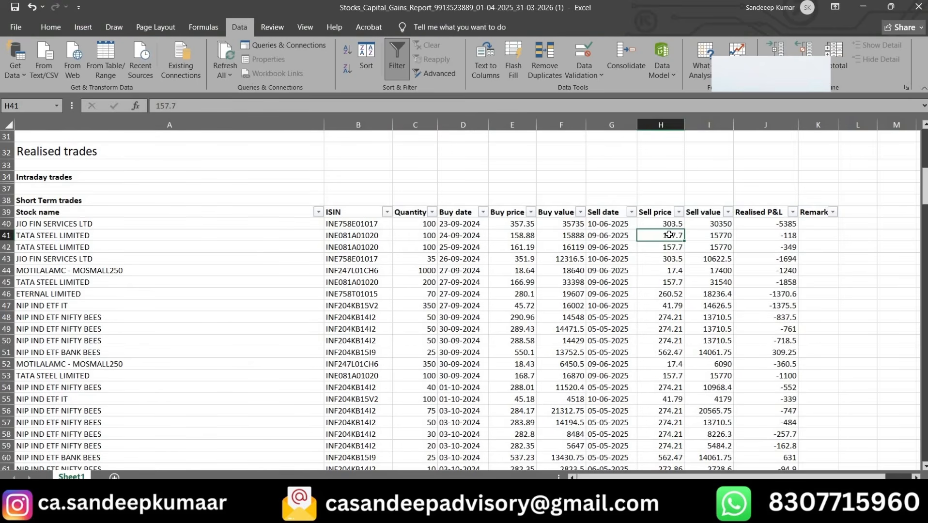
Select all Short Term trades' Sell values in the Excel capital gains report and enter 1930871 as the portal's Full value of consideration.
key(Right)
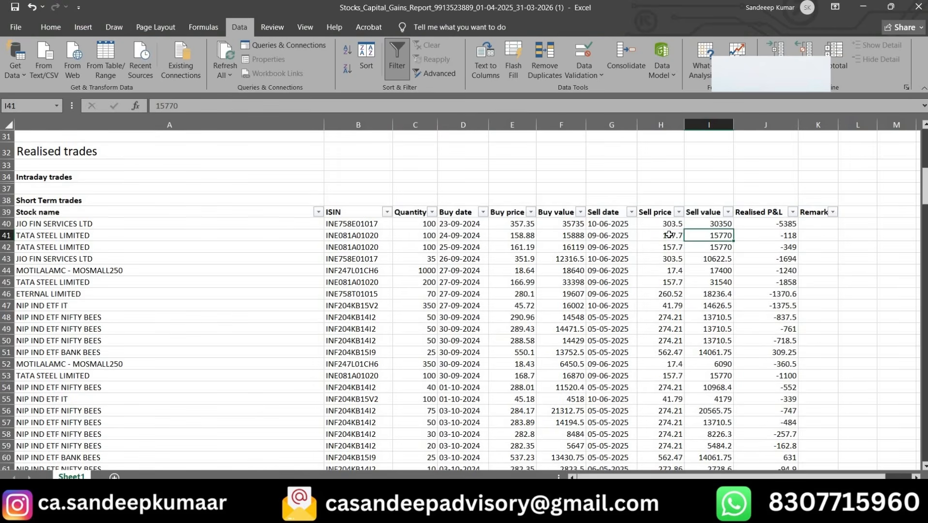
key(Up)
key(Up)
key(Down)
key(Down)
key(Up)
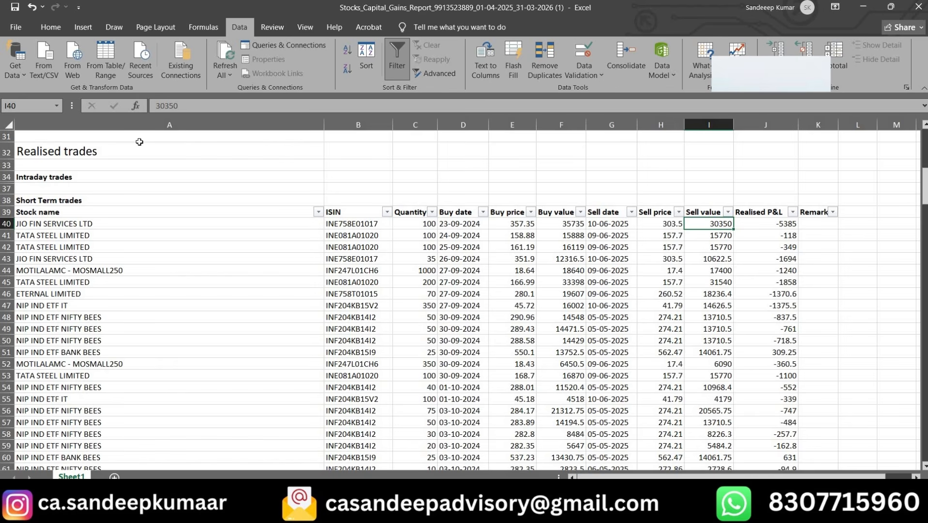
click(85, 201)
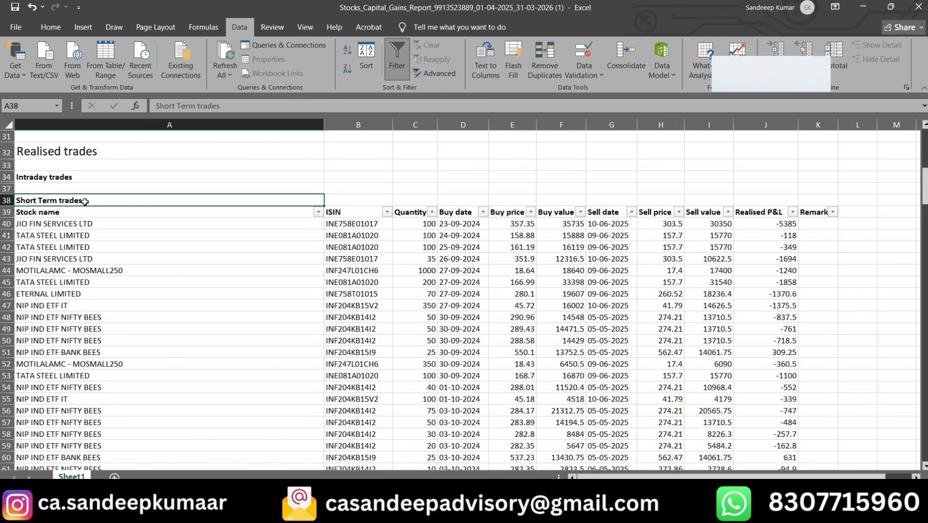
click(702, 220)
key(shift+Down)
key(shift+Down)
key(shift+Down)
key(shift+Down)
key(shift+Down)
key(shift+Down)
key(shift+Down)
key(shift+Down)
key(shift+Down)
key(shift+Down)
key(shift+Down)
key(shift+Down)
key(shift+Down)
key(shift+Down)
key(shift+Down)
key(shift+Down)
key(shift+Down)
key(shift+Down)
key(shift+Down)
key(shift+Down)
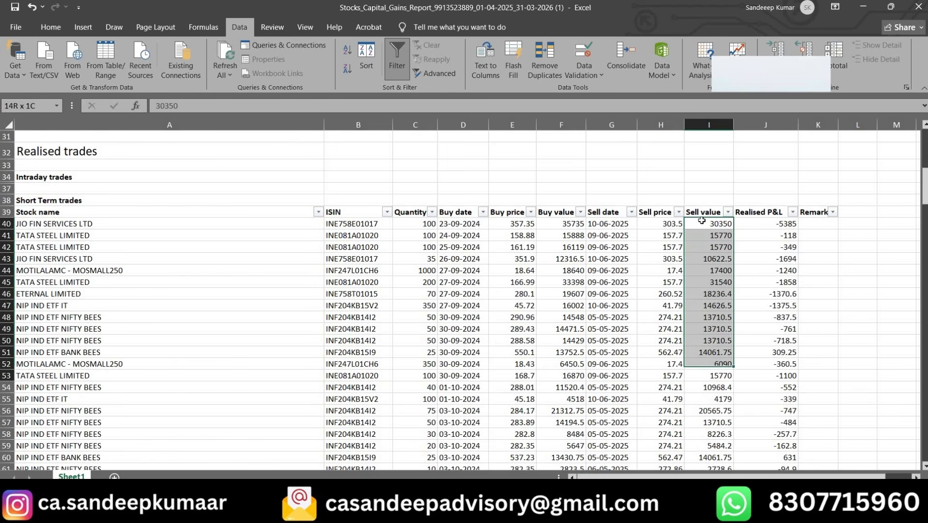
key(shift+Down)
key(shift+Down)
key(shift+Down)
key(shift+Down)
key(shift+Down)
key(shift+Down)
key(shift+Down)
key(shift+Down)
key(shift+Down)
key(shift+Down)
key(shift+Down)
key(shift+Down)
key(shift+Down)
key(shift+Down)
key(shift+Down)
key(shift+Down)
key(shift+Down)
key(shift+Down)
key(shift+Down)
key(shift+Down)
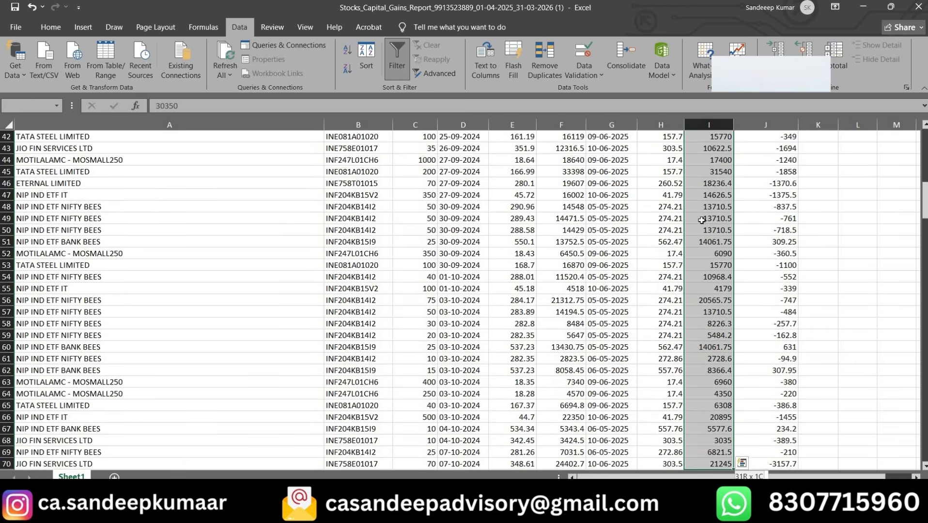
key(shift+Down)
key(shift+Down)
key(shift+Up)
key(shift+Up)
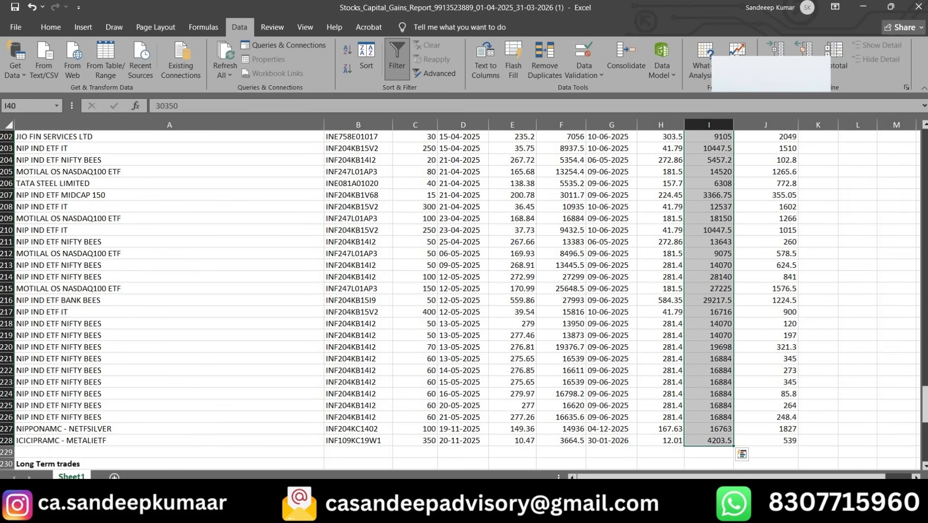
key(alt+Tab)
scroll(802, 284, down, 3)
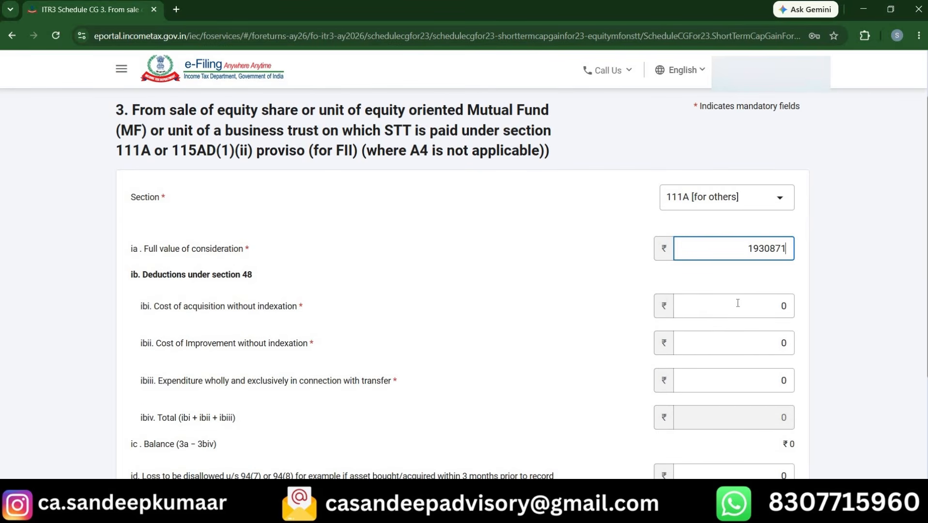
Select all Short Term trades' Buy values in the Excel report and enter 1894029 as the portal's Cost of acquisition without indexation.
key(alt+Tab)
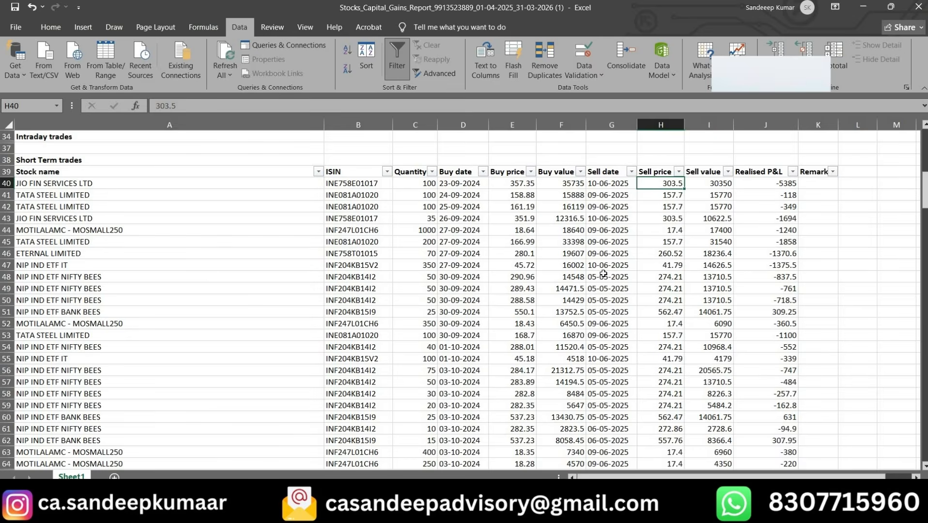
key(Left)
key(Left)
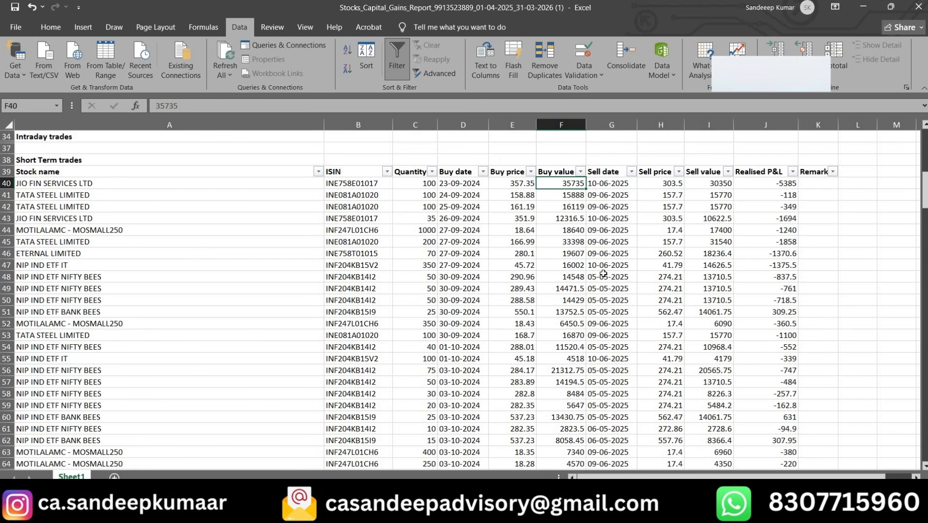
key(ctrl+shift+Down)
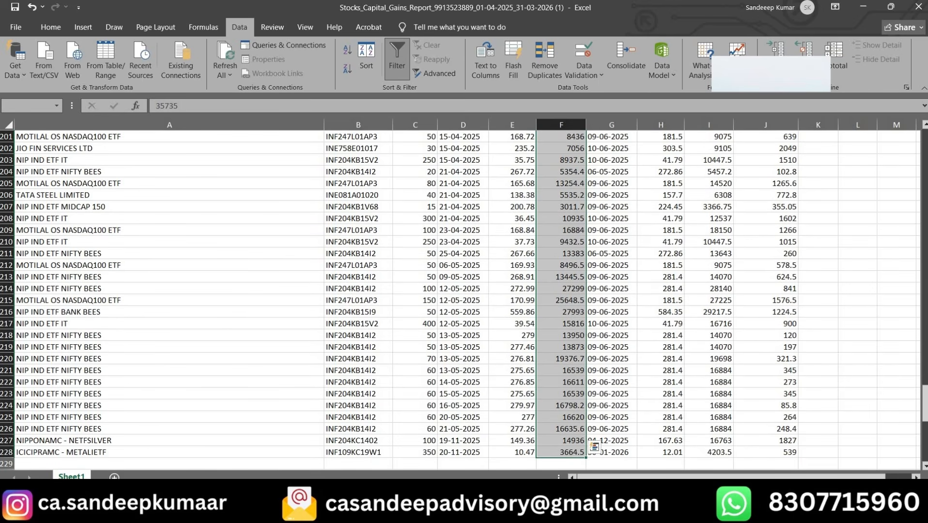
key(alt+Tab)
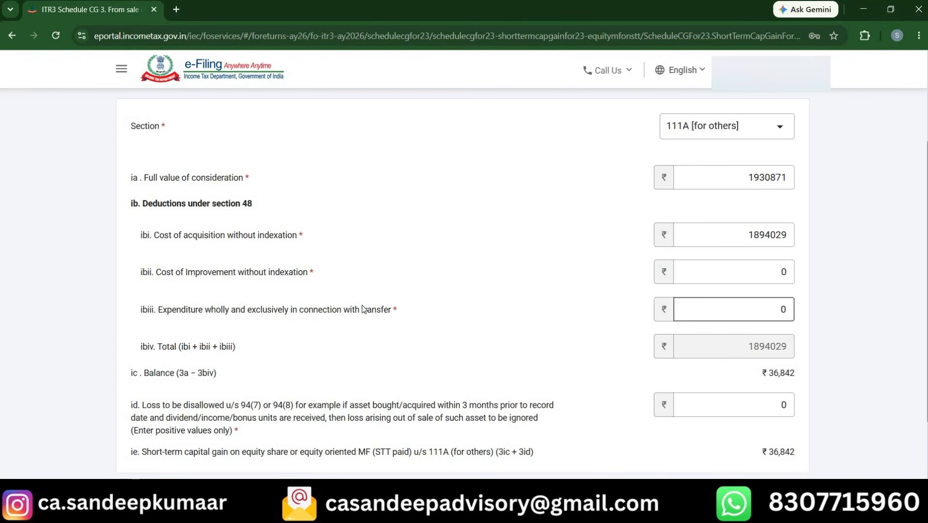
In the Excel report's Charges section, select the exchange, SEBI, stamp duty, IPFT, brokerage, DP, MIS and GST amounts together, leaving out STT.
key(alt+Tab)
key(shift+Down)
key(shift+Down)
key(shift+Down)
key(shift+Down)
key(shift+Down)
key(shift+Down)
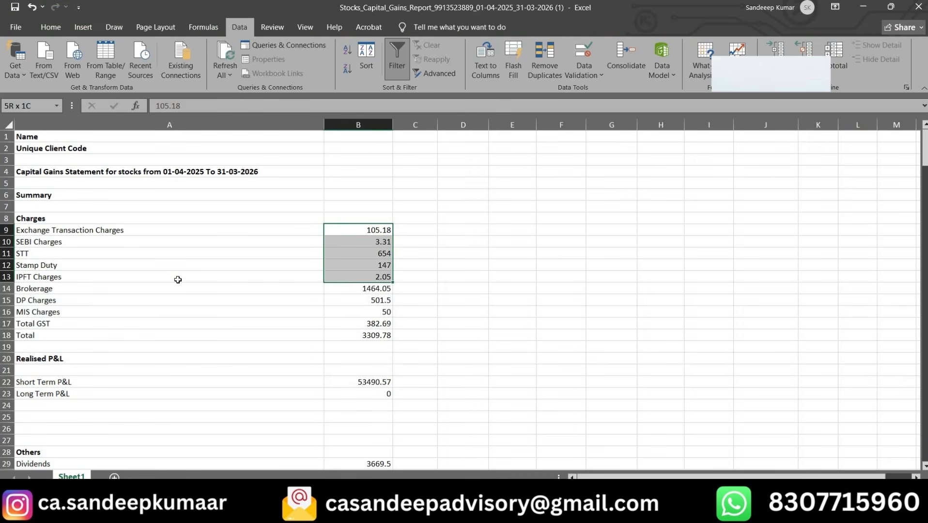
key(shift+Down)
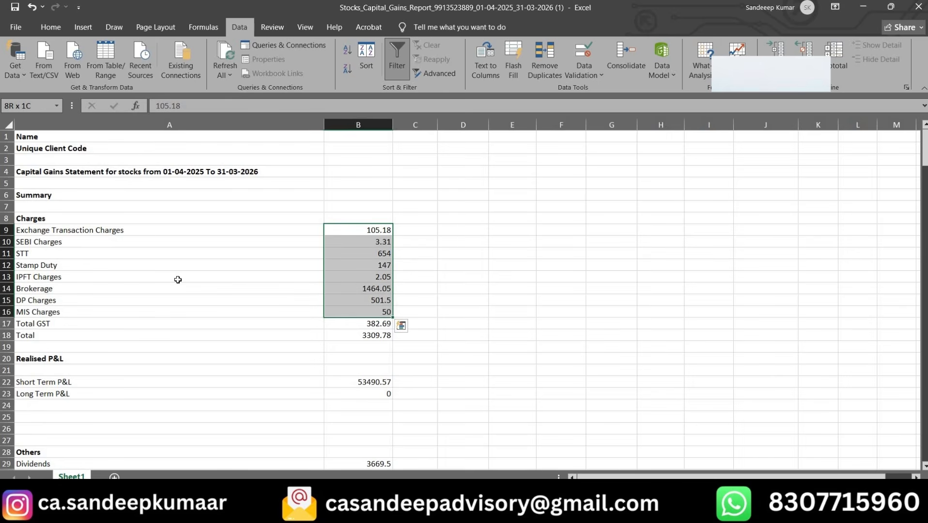
key(shift+Up)
key(shift+Up)
key(shift+Up)
key(shift+Up)
key(shift+Up)
key(shift+Up)
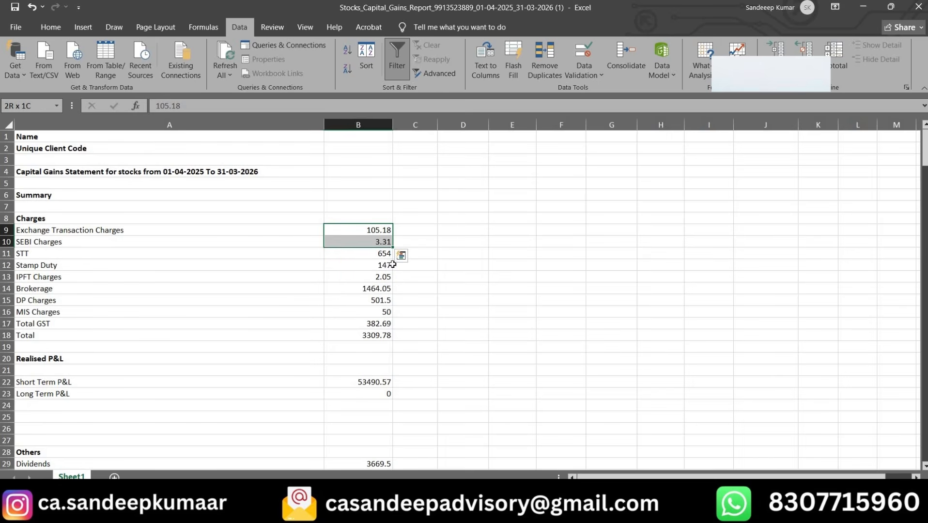
ctrl+drag(369, 266, 371, 323)
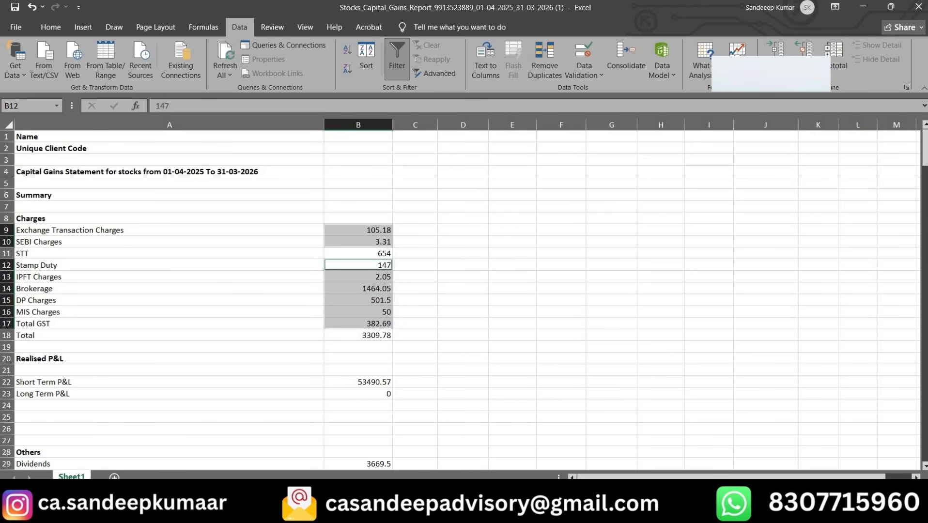
On the portal, enter 2655 as Expenditure wholly and exclusively in connection with transfer and save the section 111A entry.
key(alt+Tab)
click(775, 302)
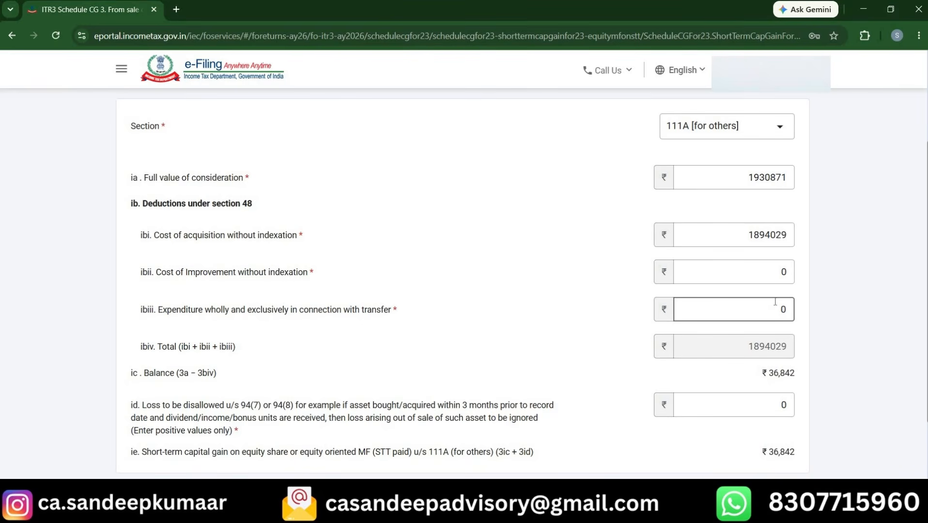
text(2655)
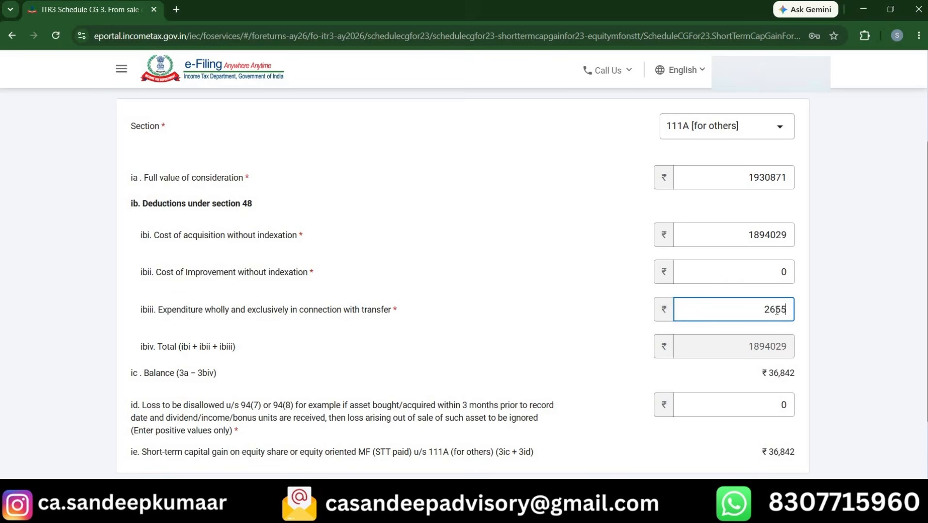
click(831, 308)
scroll(819, 379, down, 2)
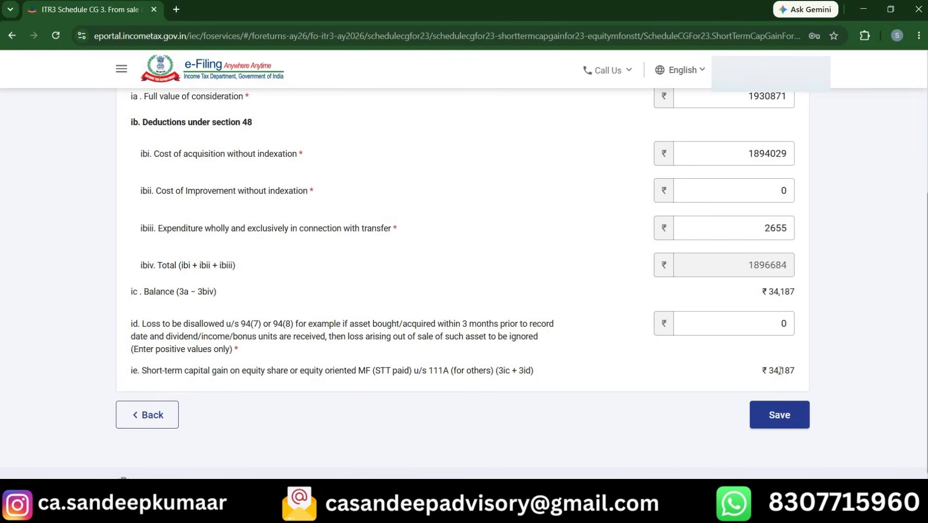
click(781, 415)
Check the Long Term P&L amount in the Excel capital gains report and confirm Schedule CG on the portal.
scroll(821, 347, down, 3)
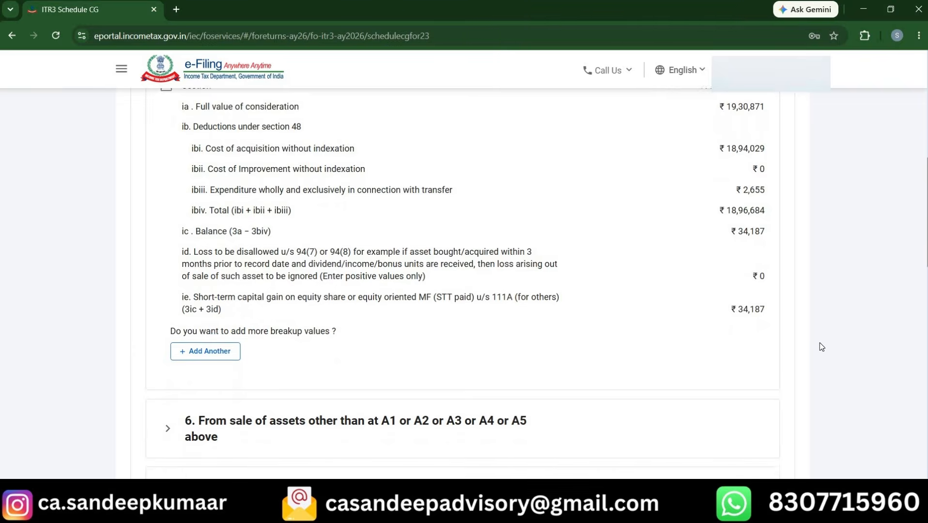
key(alt+Tab)
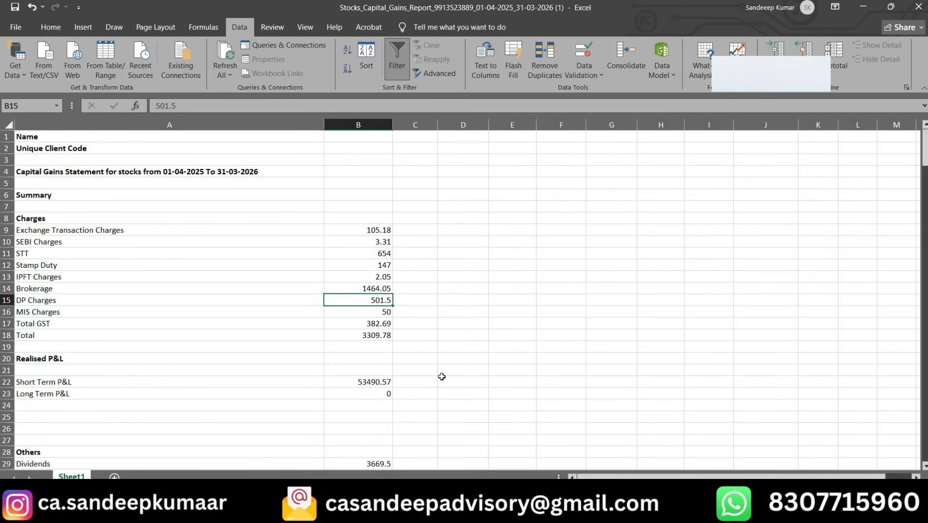
click(366, 391)
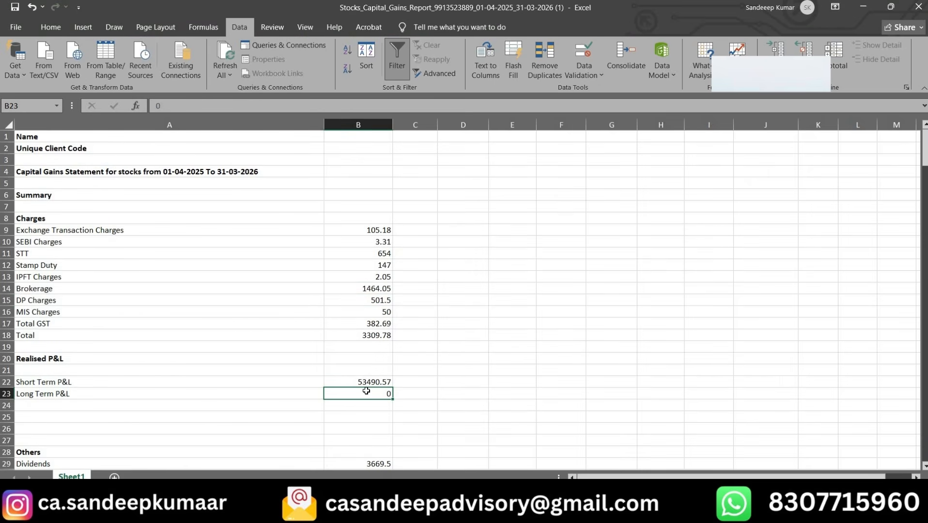
key(alt+Tab)
click(776, 382)
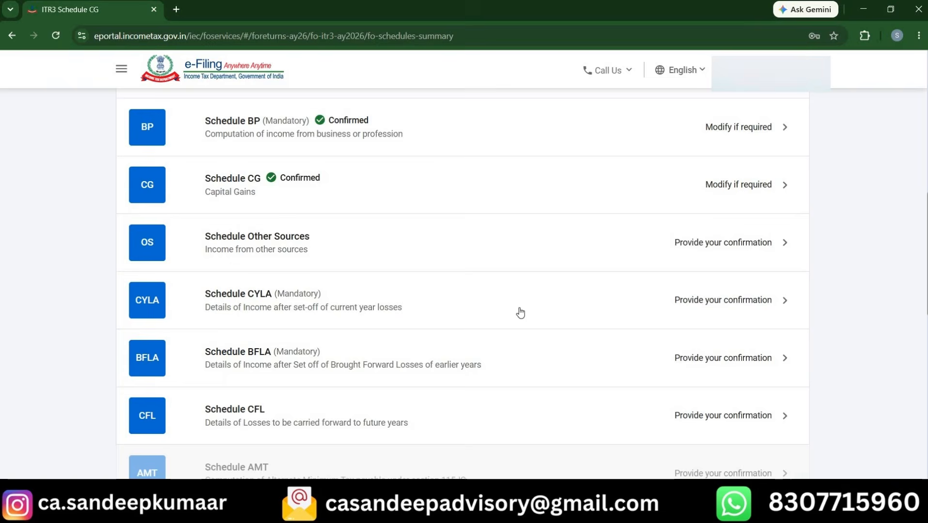
Open Schedule Other Sources and review its income items and the period-wise dividend breakup under item 10.
click(734, 242)
scroll(333, 331, down, 9)
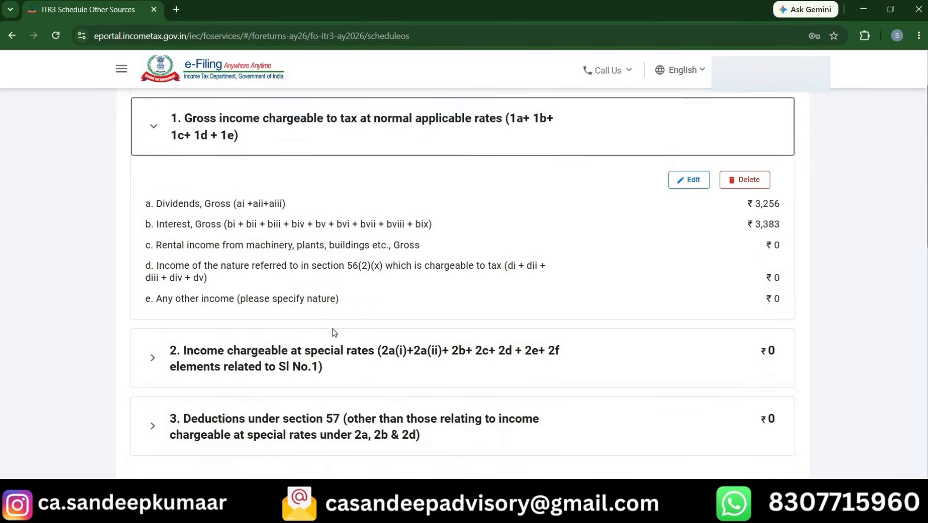
scroll(333, 331, down, 7)
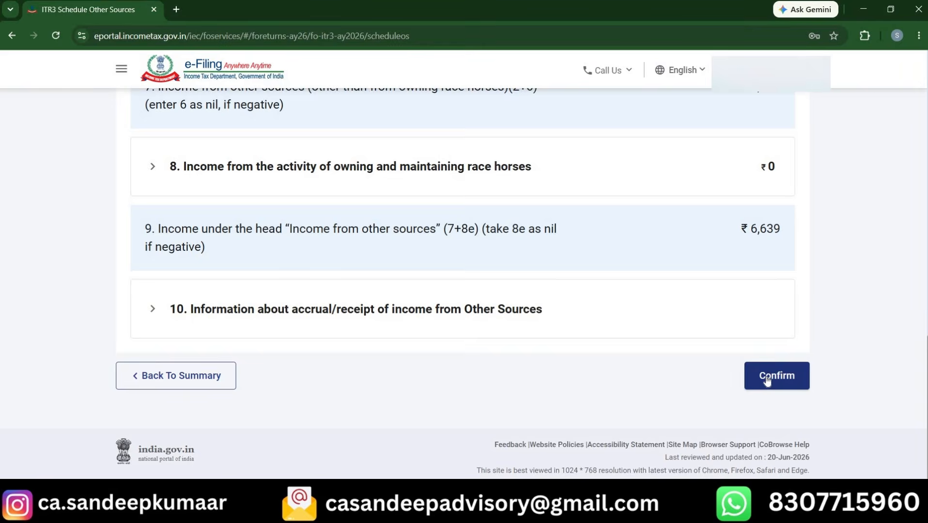
click(766, 381)
scroll(533, 347, up, 1)
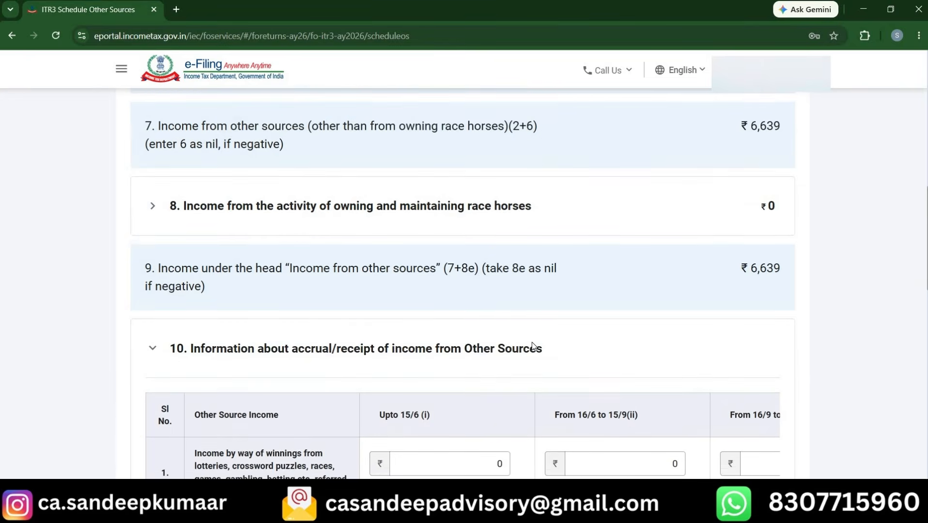
scroll(533, 346, down, 2)
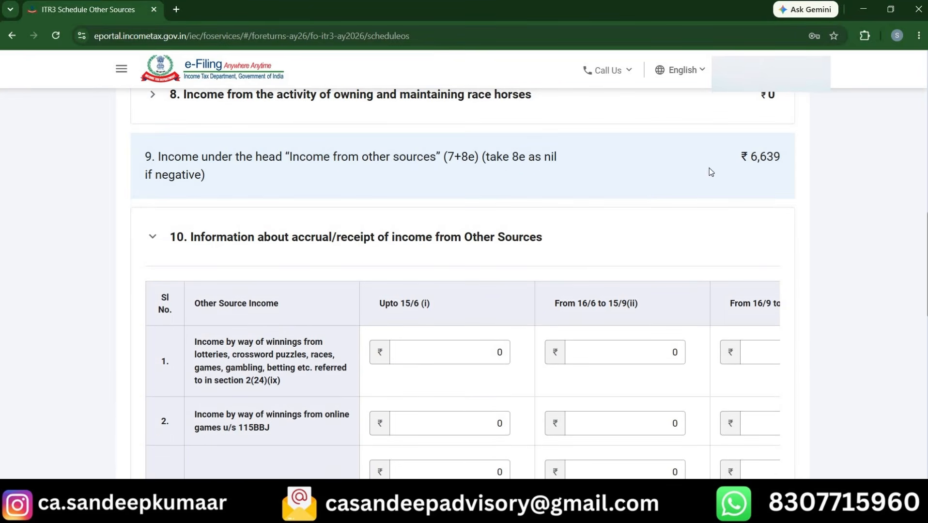
scroll(385, 442, down, 3)
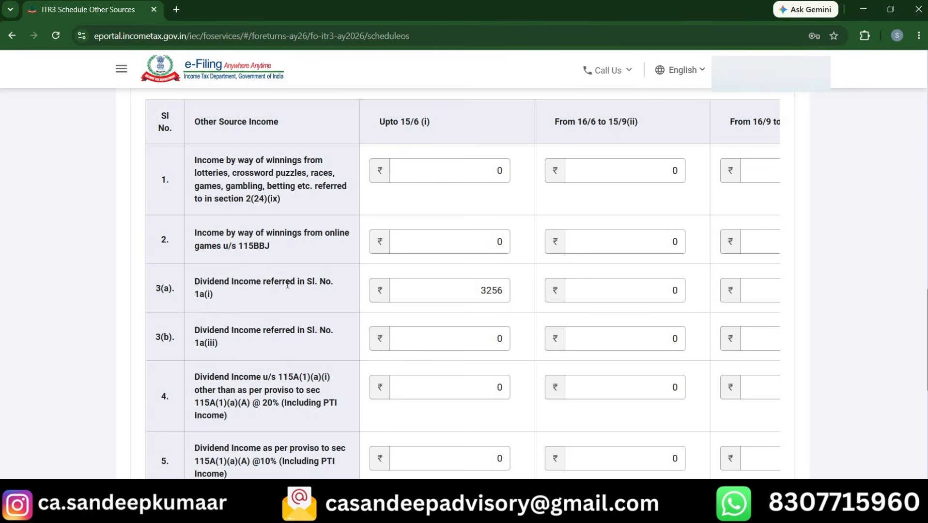
click(479, 292)
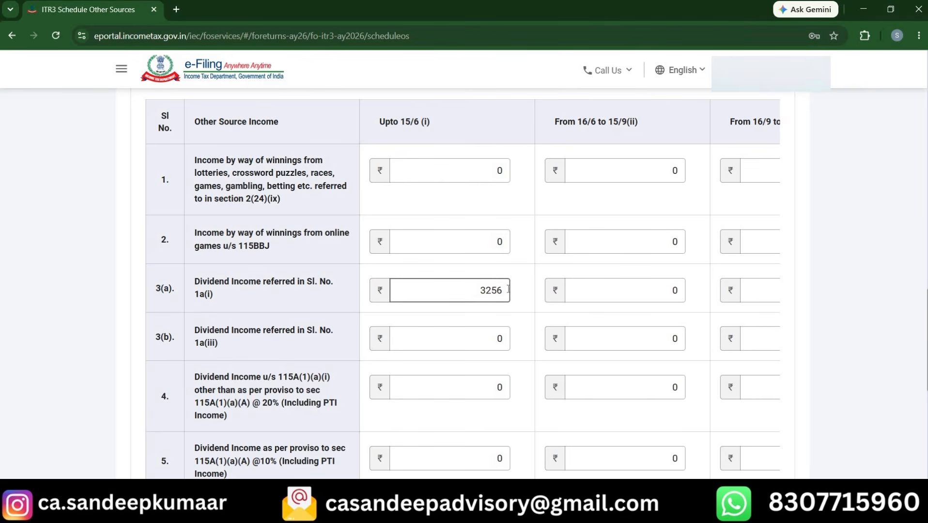
click(286, 299)
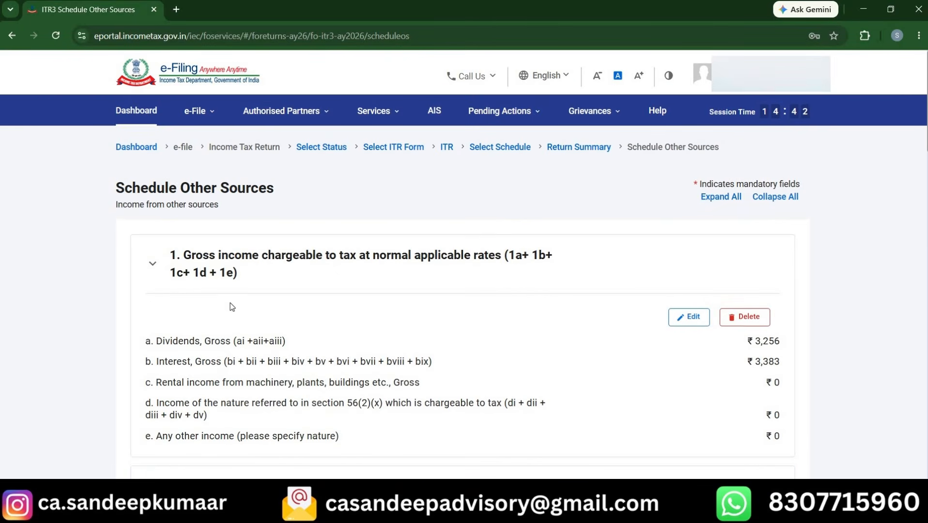
Open item 1, Gross income chargeable at normal rates, for editing, check the dividend and interest amounts, and save it.
click(688, 318)
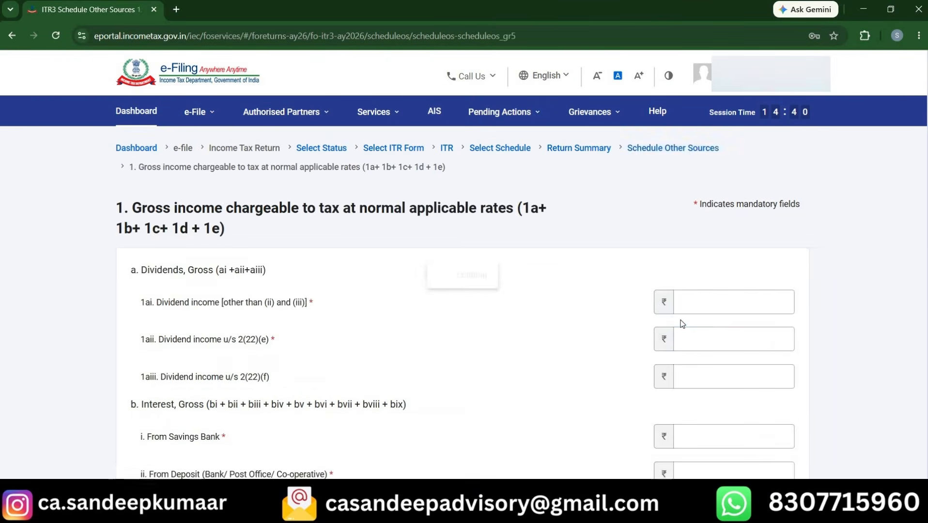
click(157, 286)
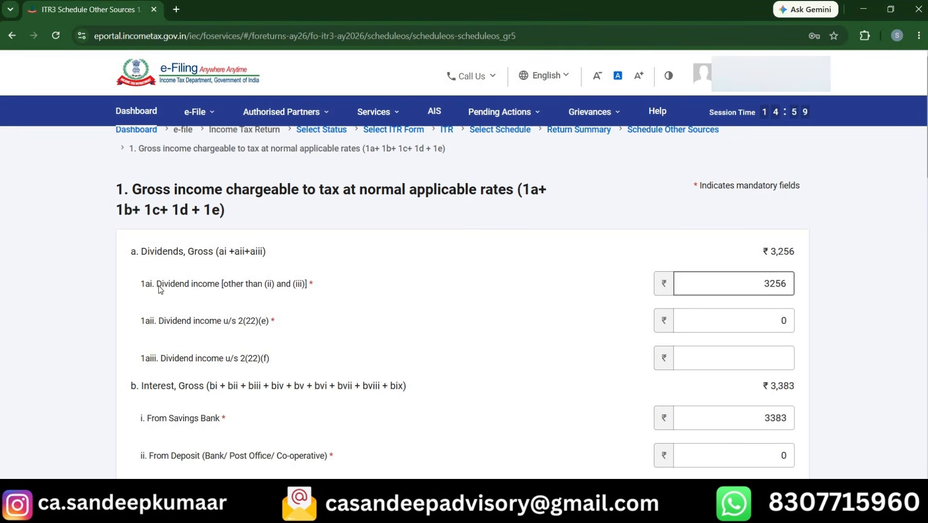
click(760, 280)
scroll(458, 327, down, 15)
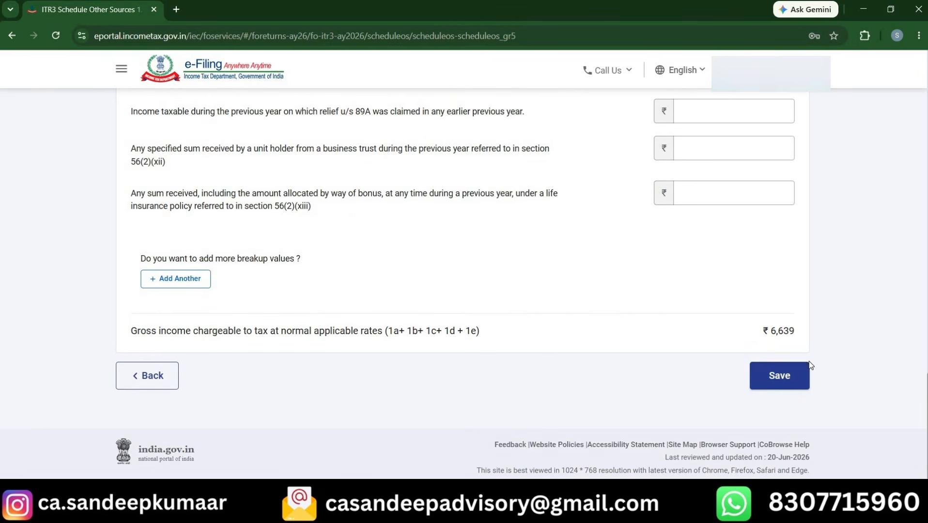
click(783, 380)
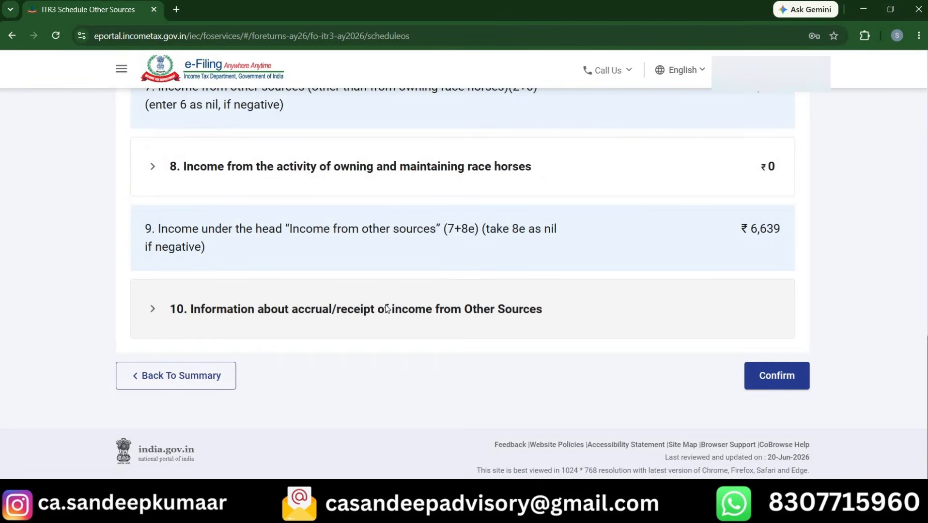
Review the period-wise dividend breakup in item 10, Information about accrual/receipt of income, and confirm Schedule Other Sources.
click(387, 308)
scroll(384, 310, down, 8)
scroll(499, 227, up, 3)
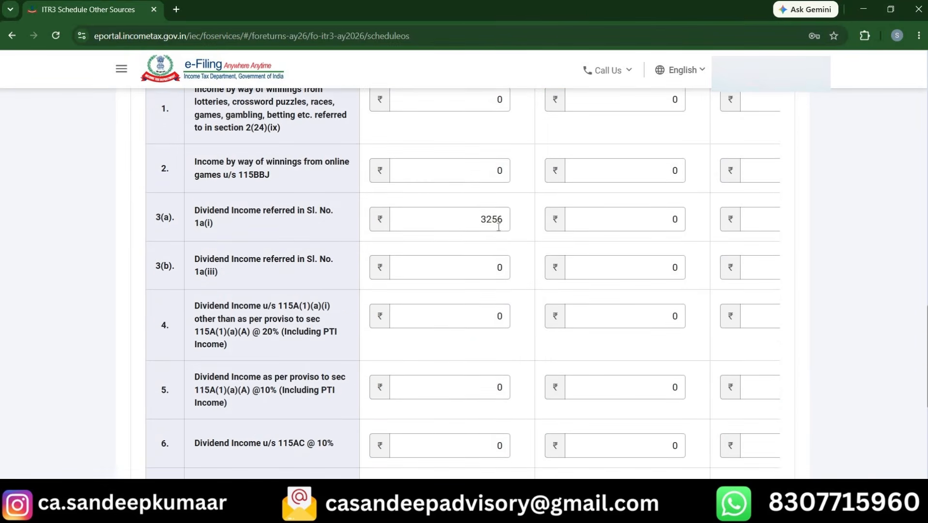
click(495, 230)
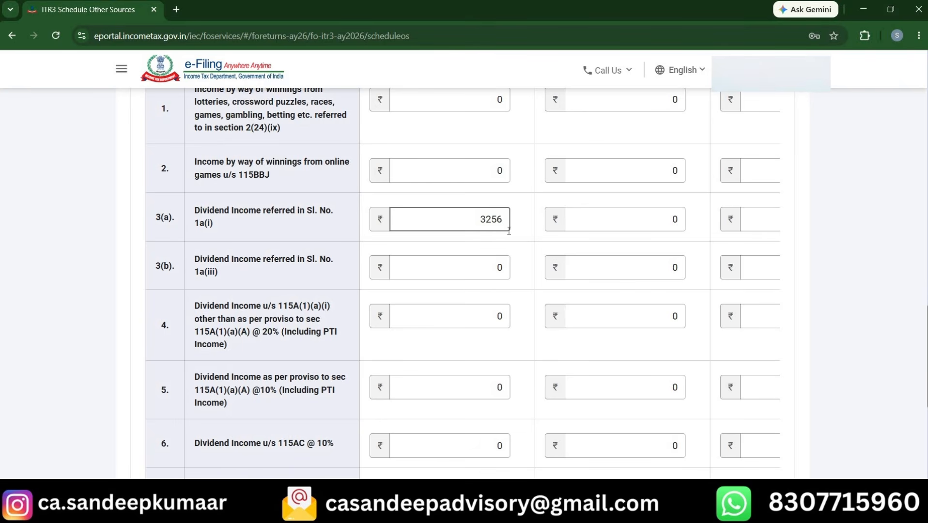
scroll(565, 237, up, 1)
scroll(565, 237, down, 5)
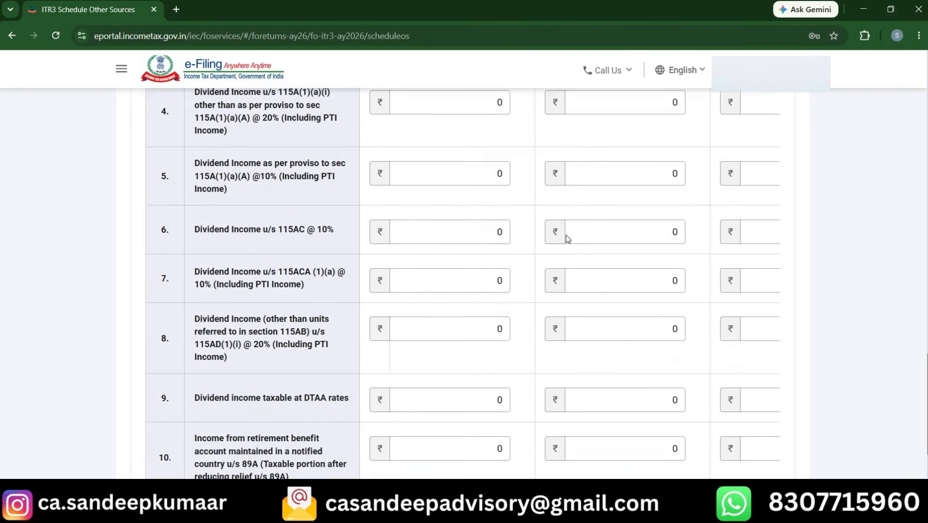
scroll(568, 238, down, 2)
scroll(546, 295, up, 1)
drag(492, 458, 453, 455)
scroll(508, 264, up, 10)
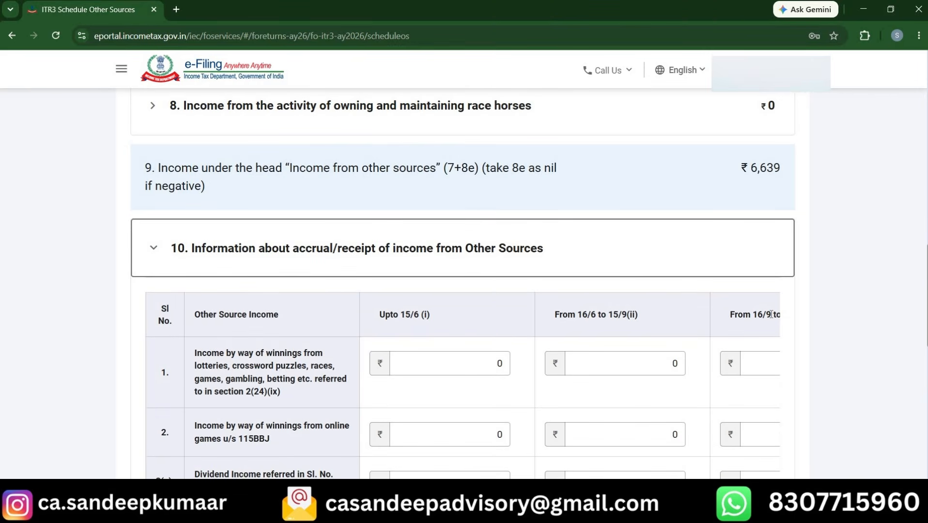
scroll(571, 353, down, 3)
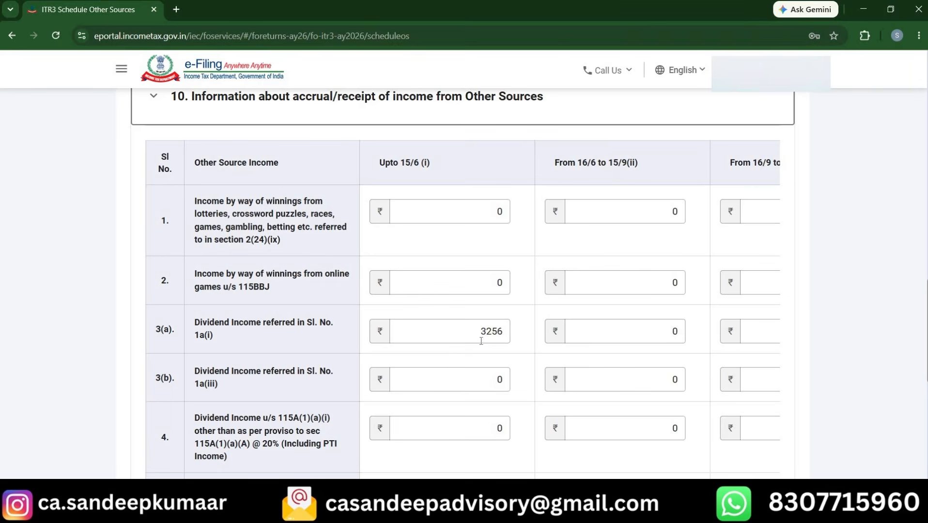
scroll(531, 363, down, 4)
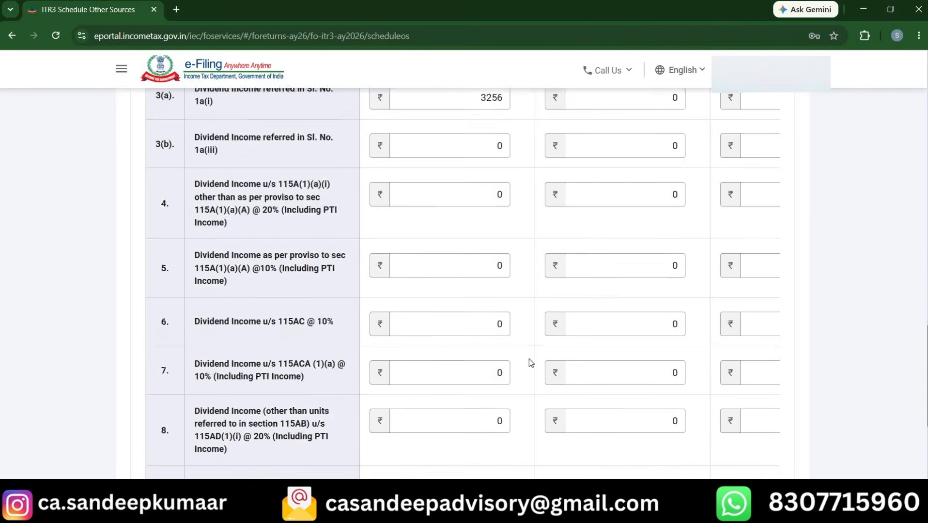
scroll(529, 358, down, 5)
click(779, 377)
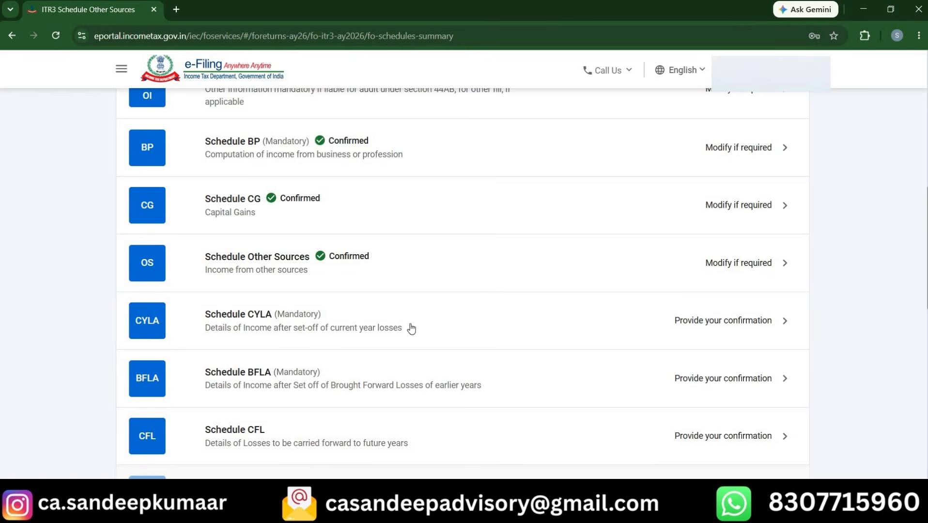
Open Schedule CYLA and review the current-year income for short-term capital gain taxable @ 20% and net income from other sources.
click(411, 327)
scroll(438, 391, down, 10)
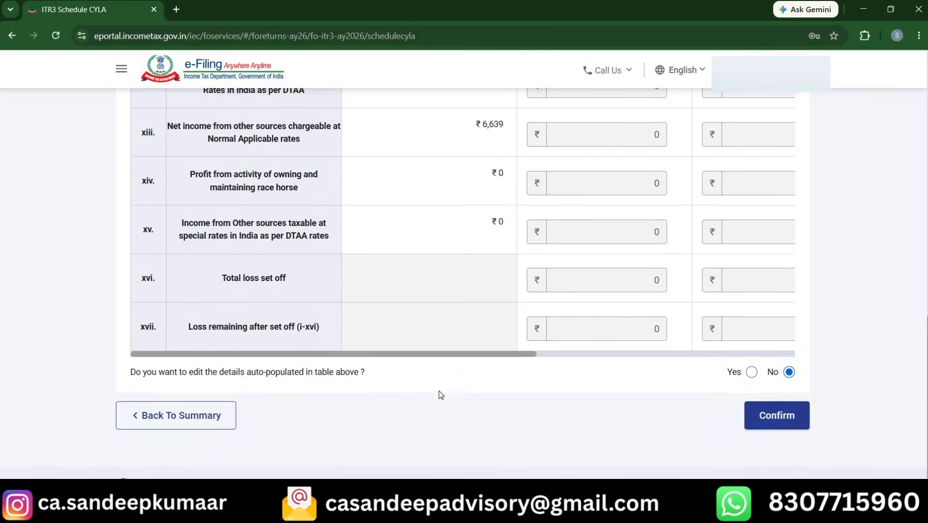
scroll(216, 331, up, 2)
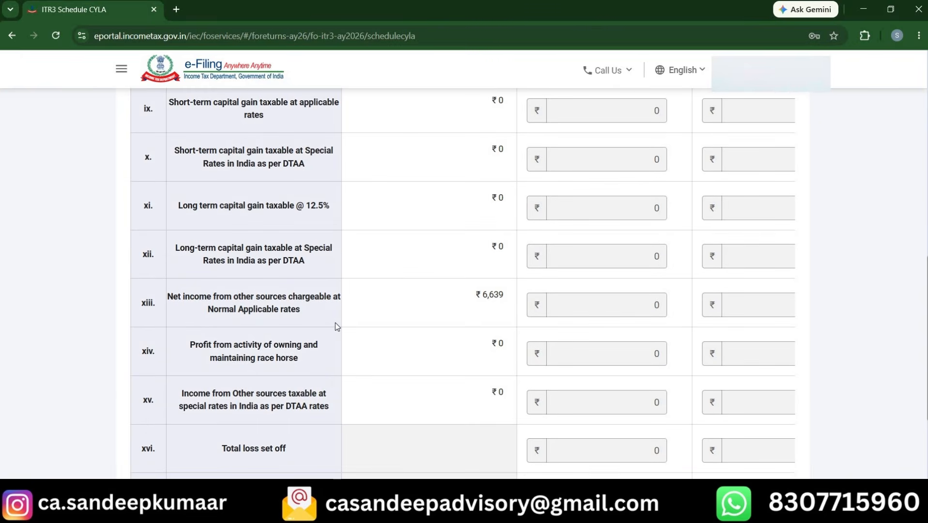
scroll(335, 323, up, 4)
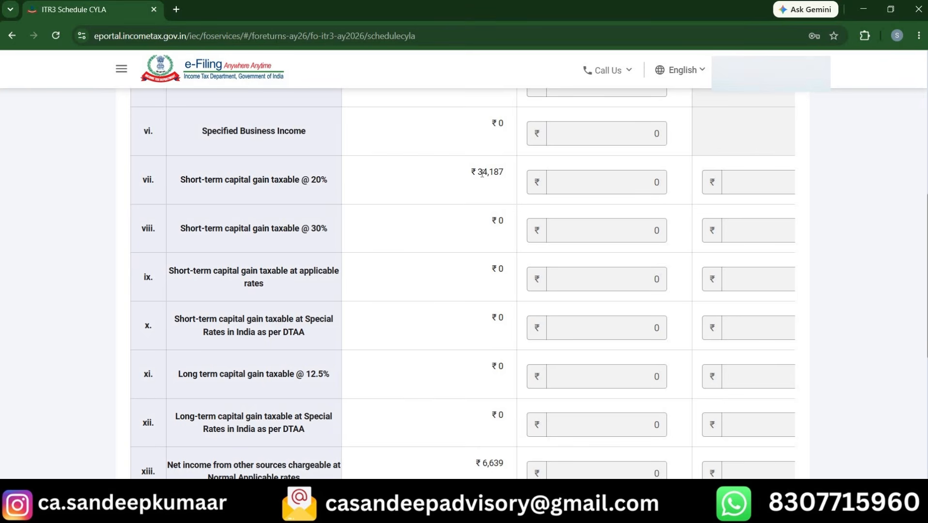
scroll(169, 333, down, 3)
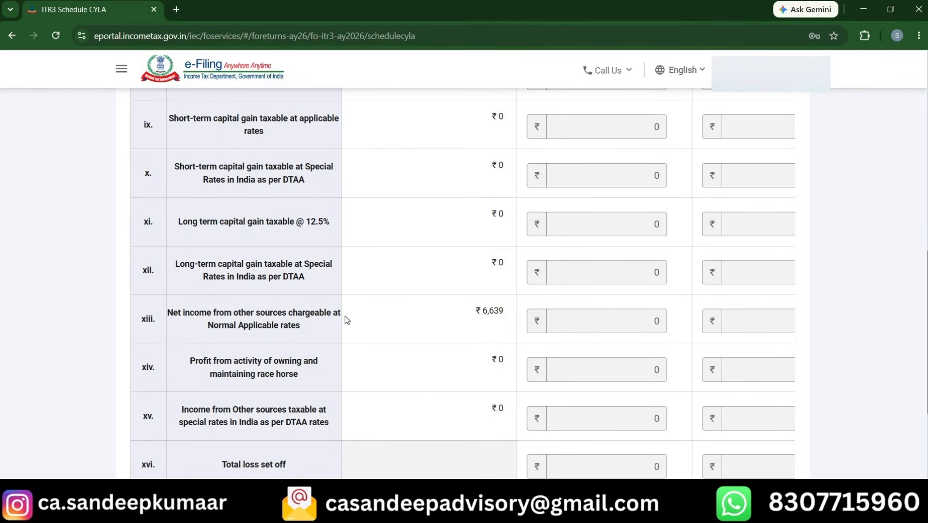
double_click(496, 312)
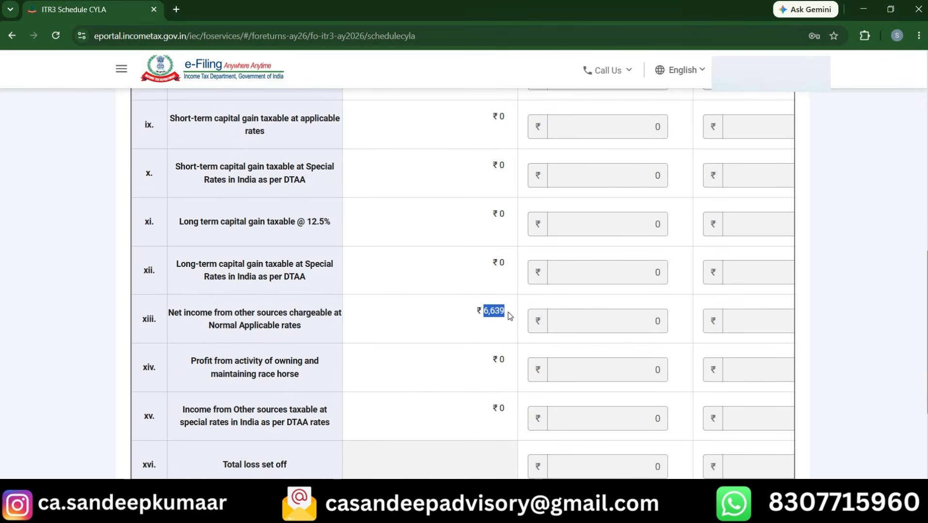
scroll(503, 316, up, 5)
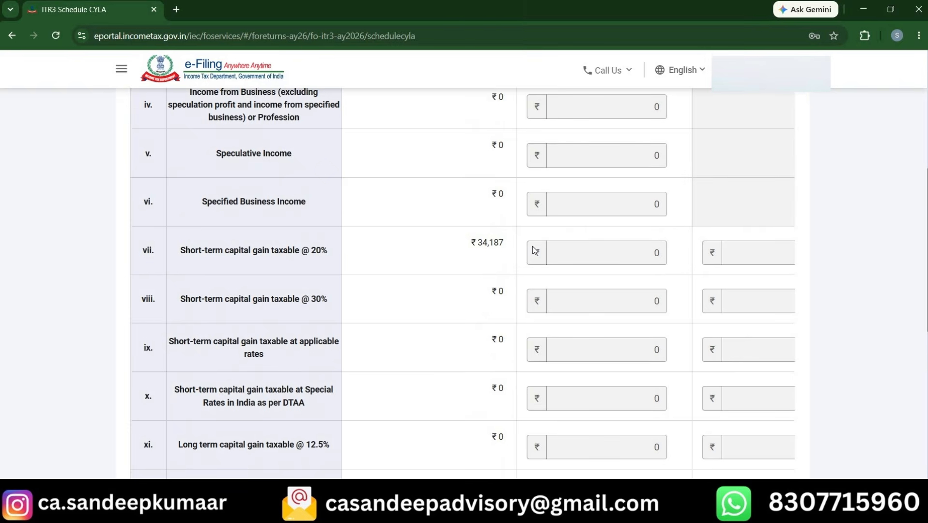
Check how the business loss is set off against each income head in Schedule CYLA, and confirm the schedule.
scroll(509, 257, up, 8)
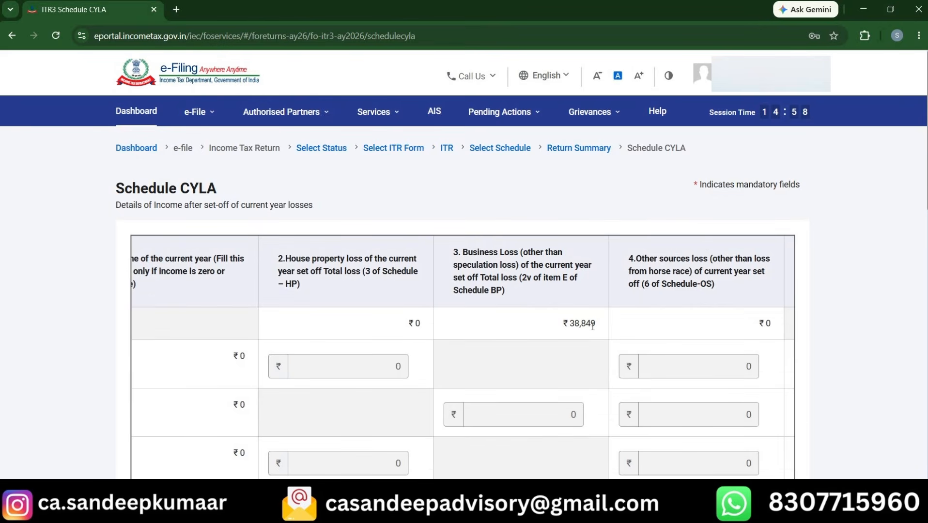
scroll(593, 326, down, 8)
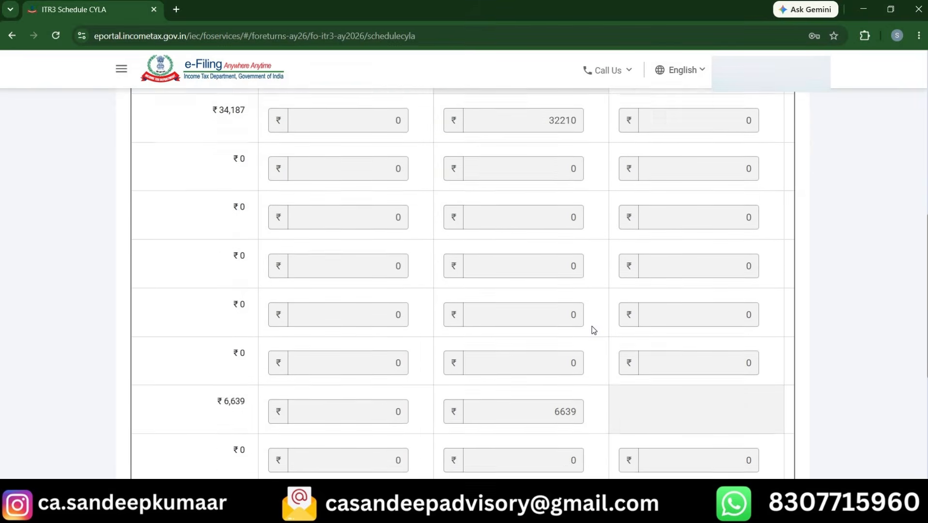
scroll(593, 329, down, 5)
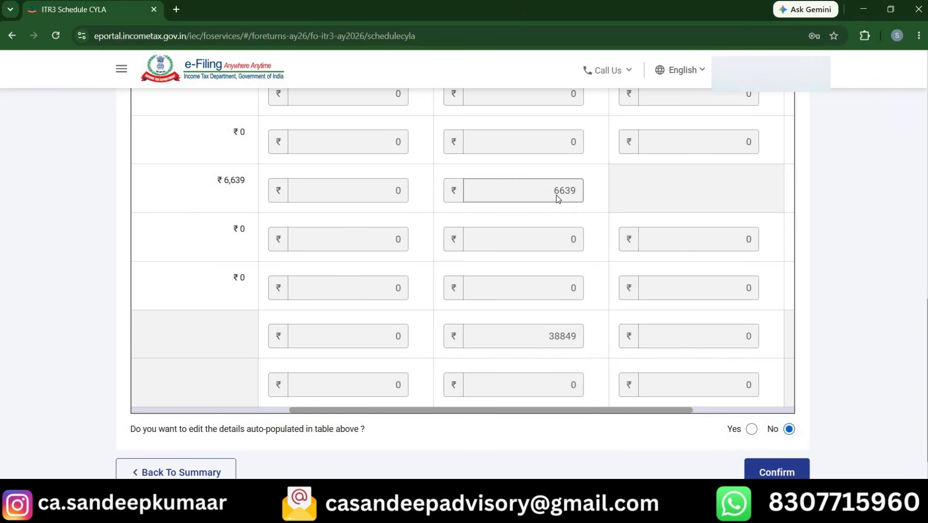
scroll(556, 195, right, 3)
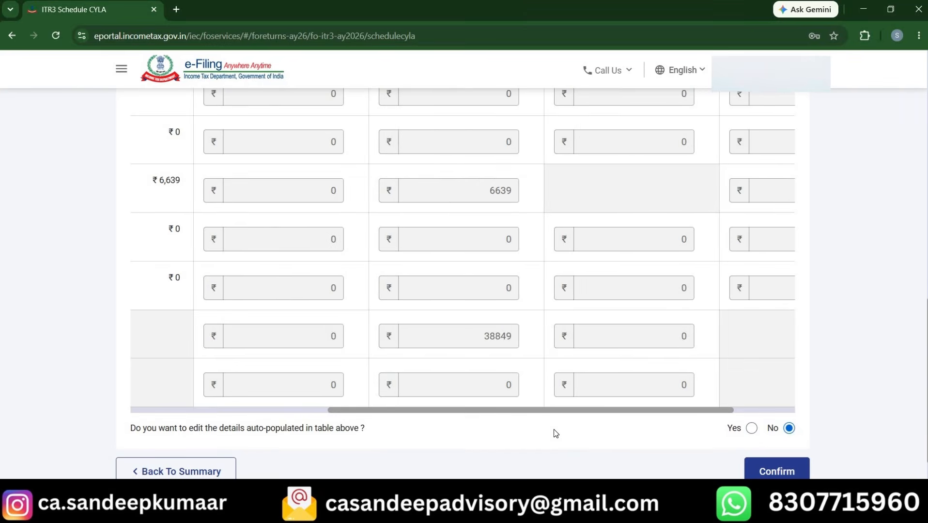
click(786, 474)
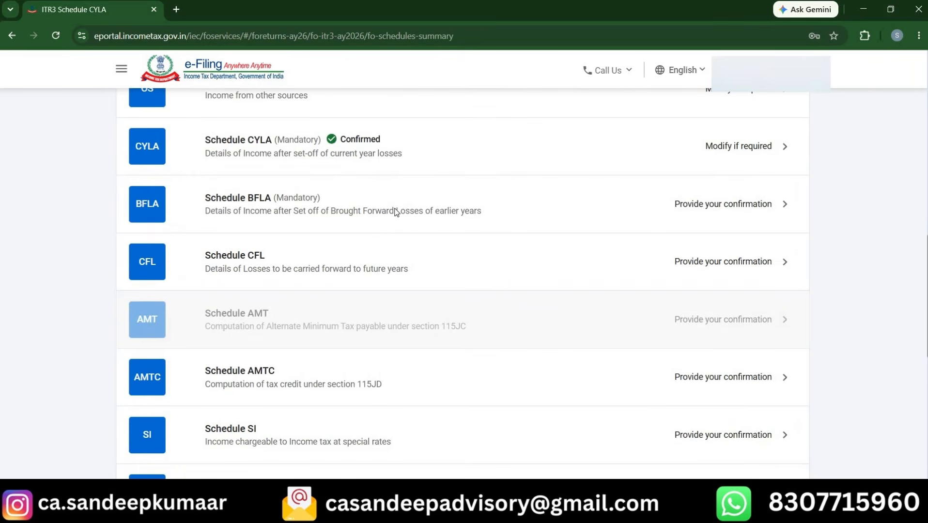
Open Schedule BFLA, review the income after set-off and the current year's income remaining total, and confirm the schedule.
click(481, 213)
scroll(497, 266, down, 3)
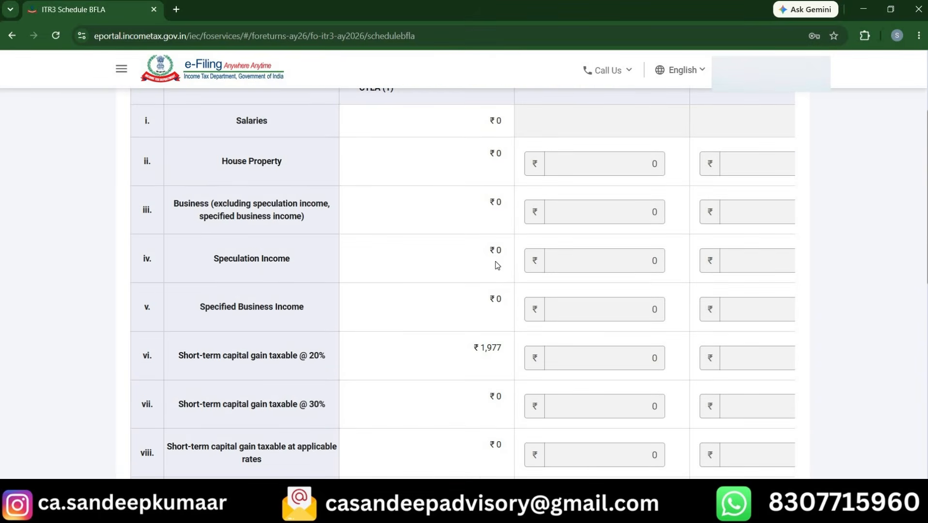
scroll(497, 265, up, 4)
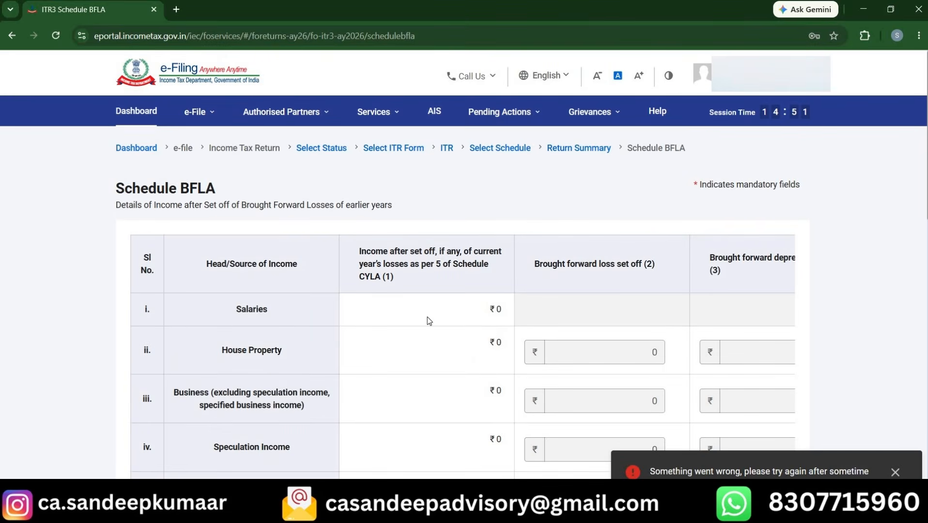
scroll(427, 319, down, 7)
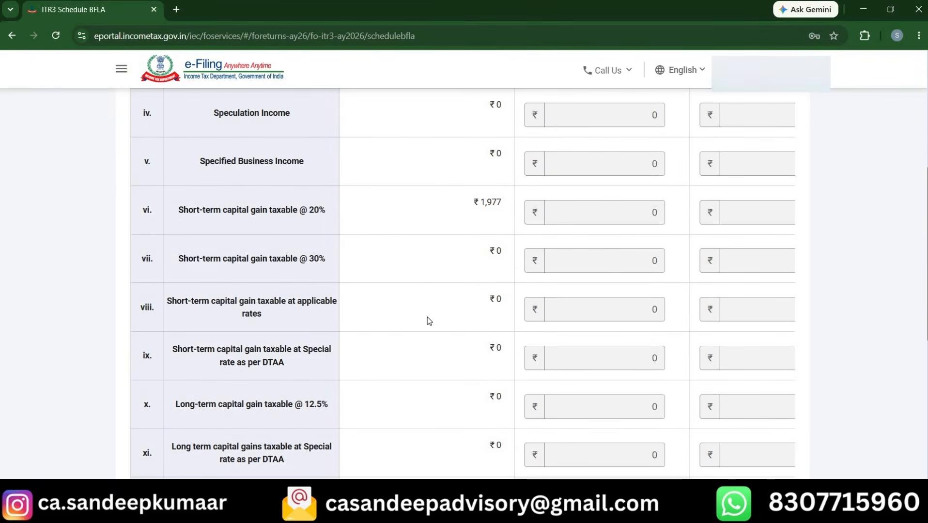
scroll(427, 316, down, 8)
drag(411, 317, 304, 315)
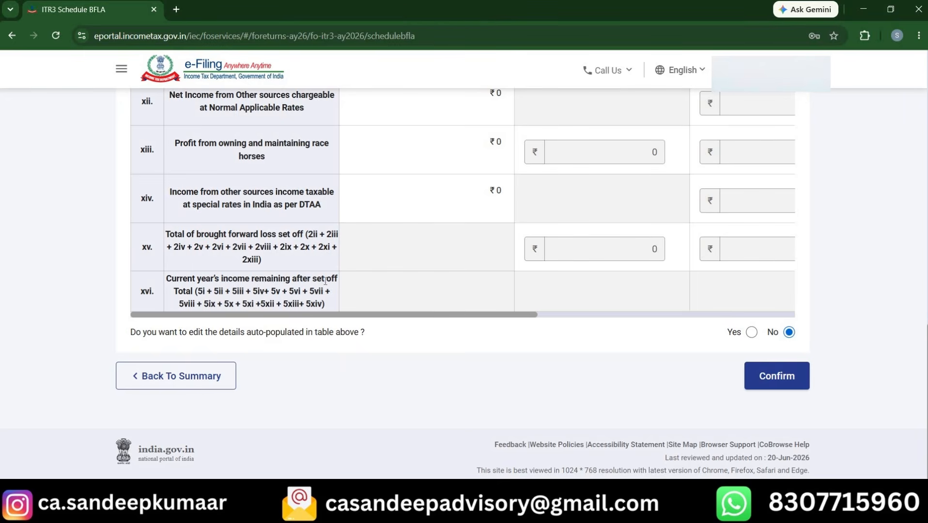
drag(333, 315, 751, 319)
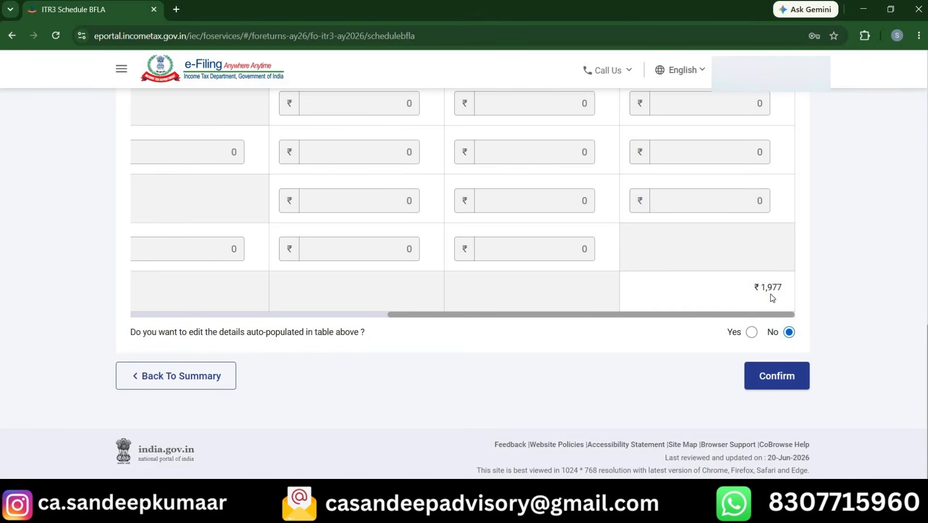
click(777, 378)
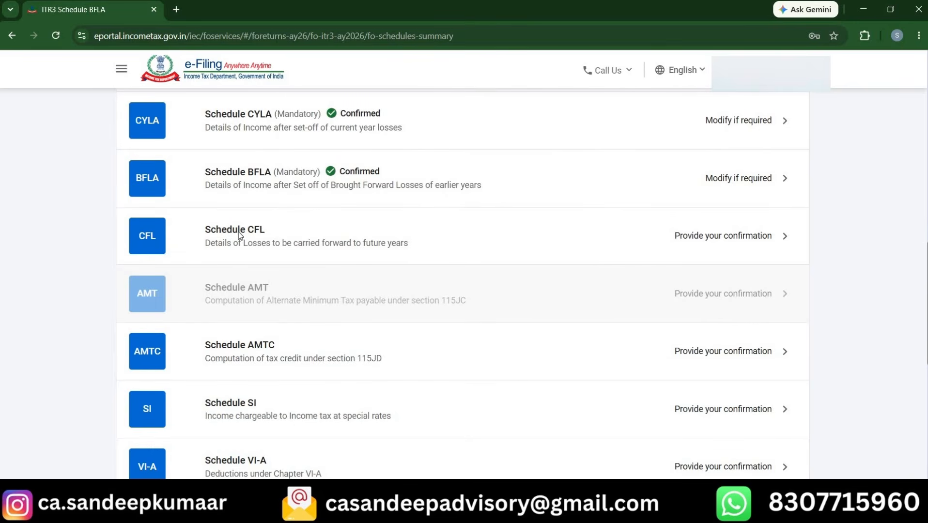
Open Schedule CFL, check the current-year losses and total loss carried forward to future years, and confirm the schedule.
click(683, 236)
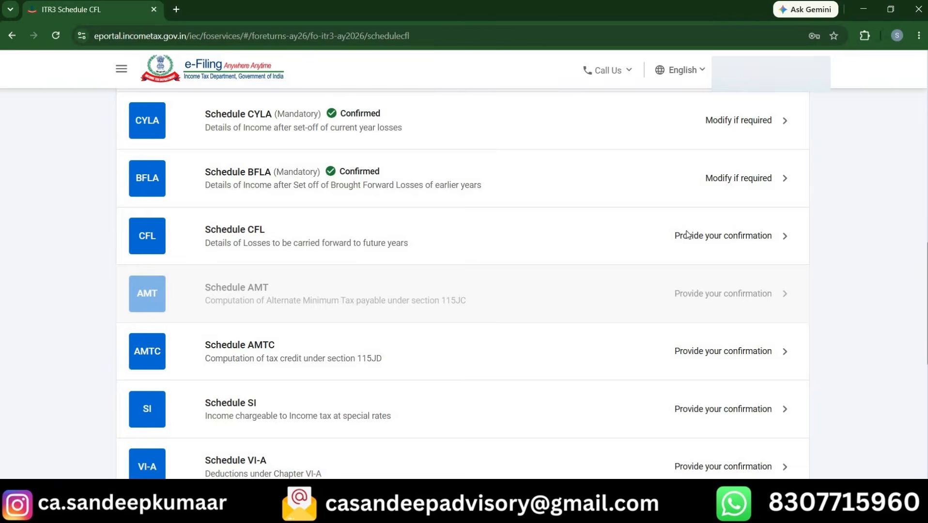
scroll(551, 323, down, 15)
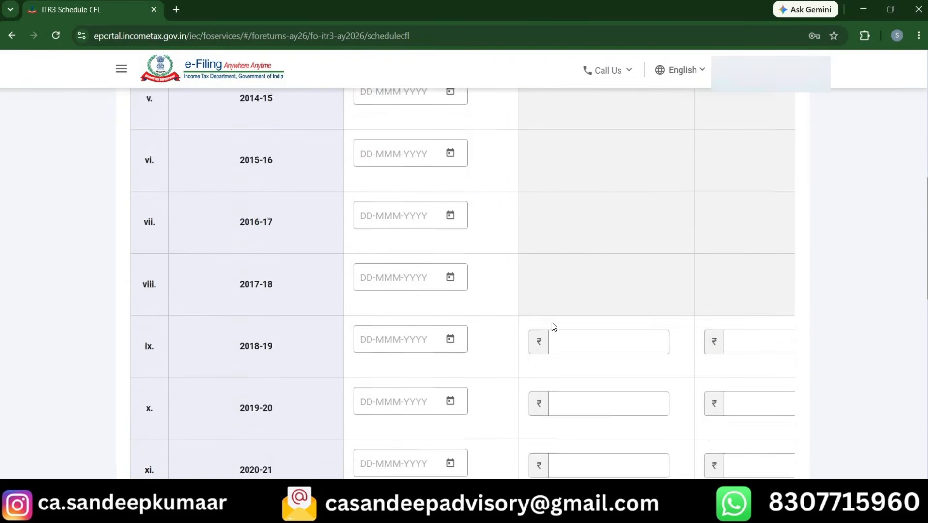
scroll(551, 323, down, 6)
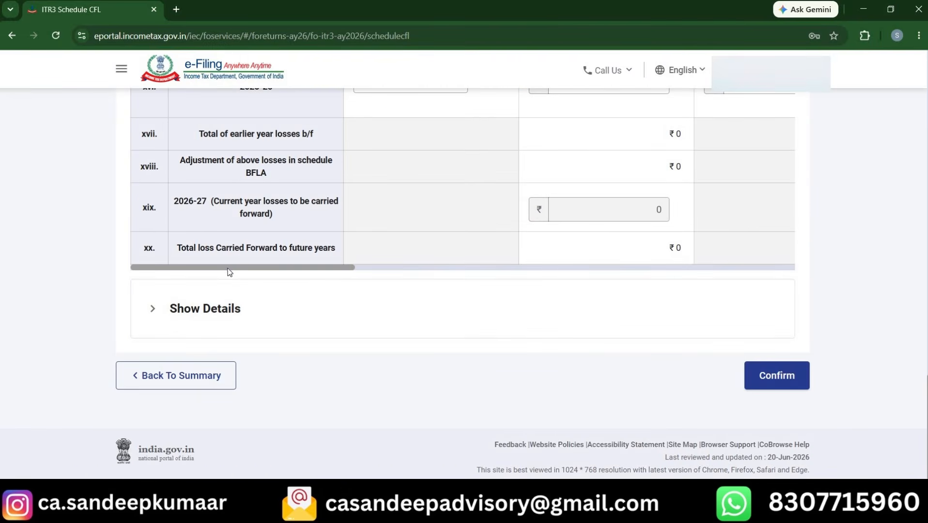
drag(256, 268, 252, 314)
drag(339, 269, 252, 299)
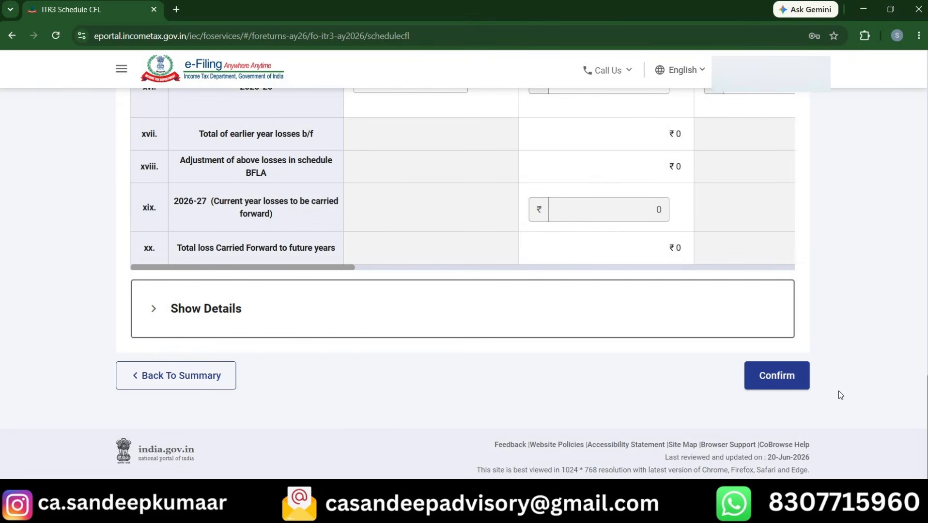
click(785, 376)
Open Schedule AMTC, look over the assessment-year credit rows, and confirm the schedule without entering any amounts.
scroll(521, 285, down, 1)
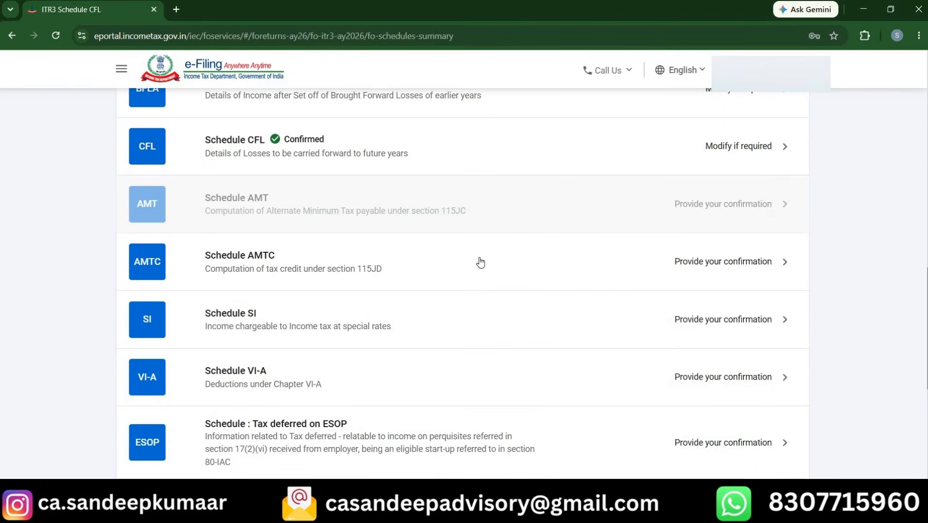
click(600, 259)
scroll(643, 364, down, 15)
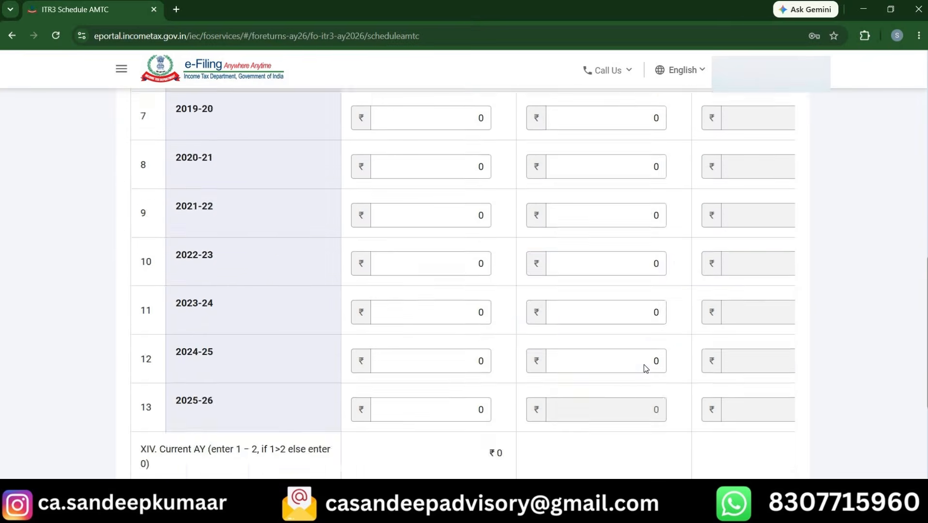
click(794, 374)
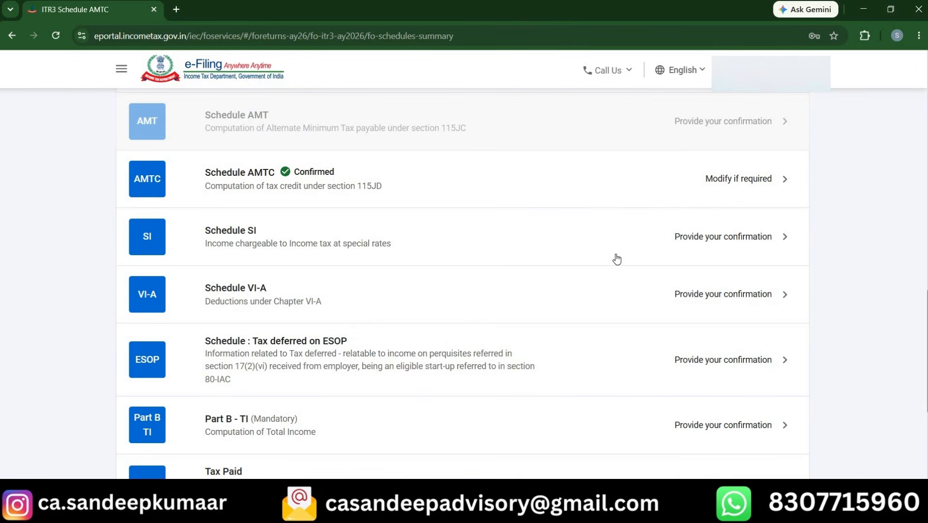
Check the section 111A STCG rate, income and totals in Schedule SI, and confirm Schedule SI and Schedule VI-A.
click(720, 246)
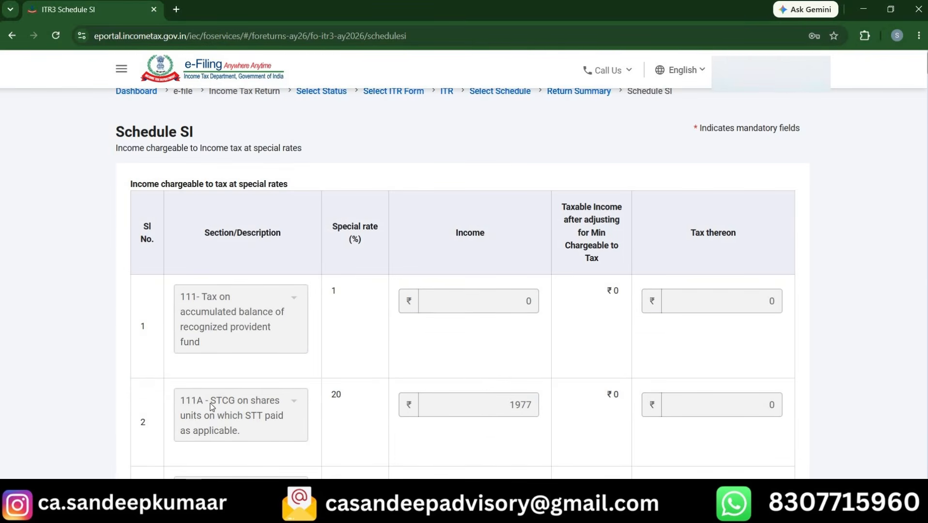
double_click(387, 428)
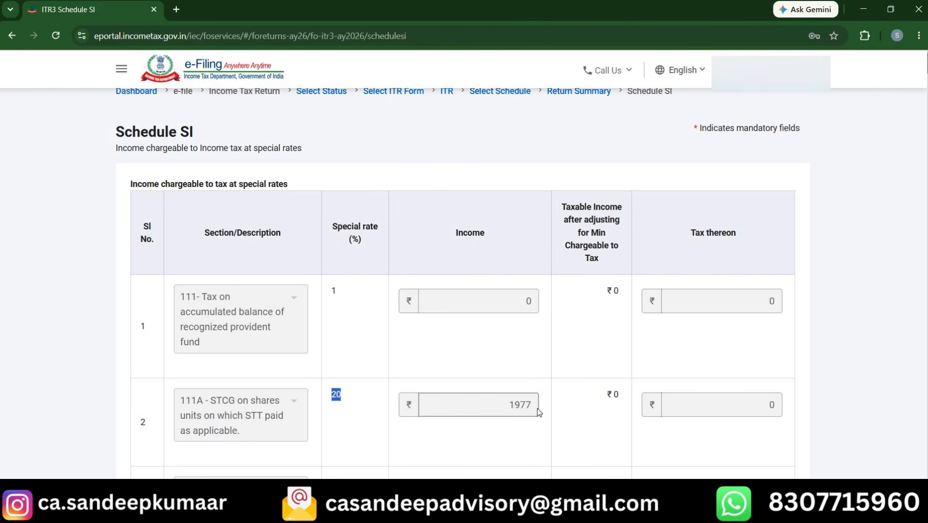
scroll(537, 408, down, 6)
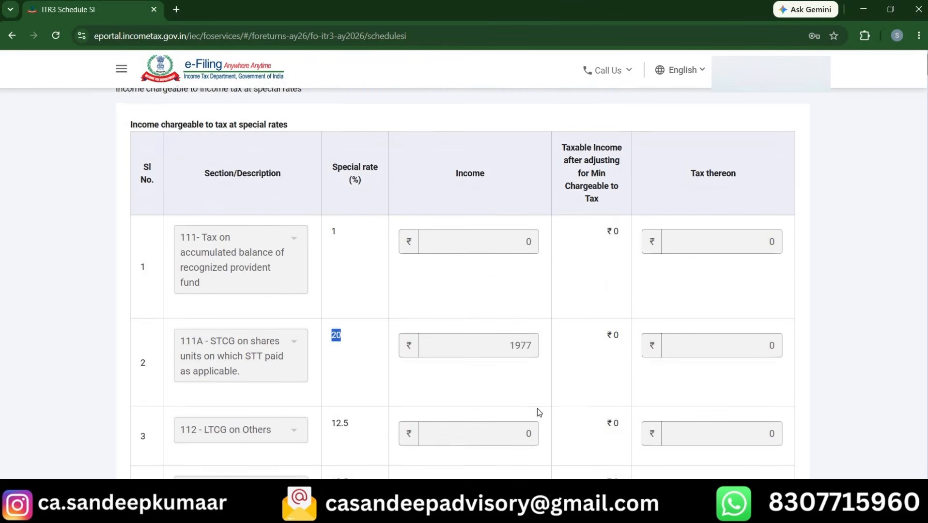
scroll(537, 410, down, 20)
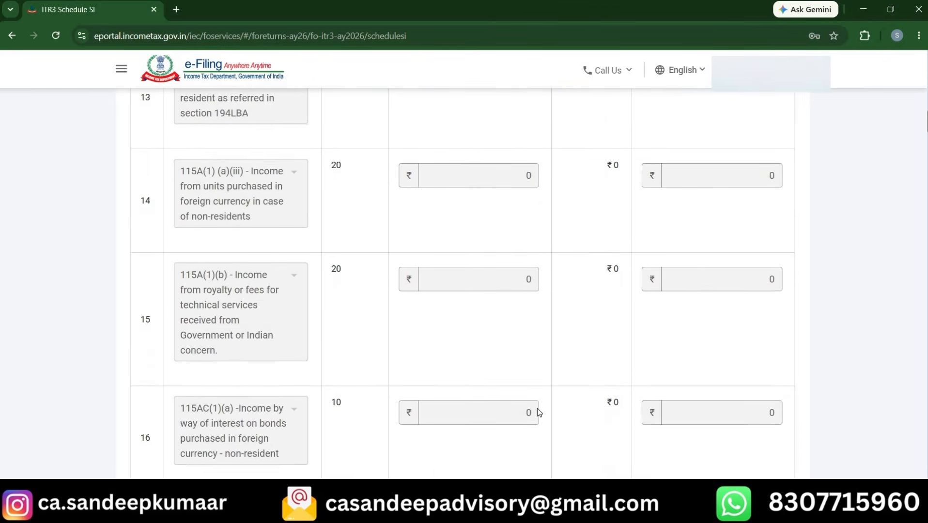
scroll(538, 411, down, 20)
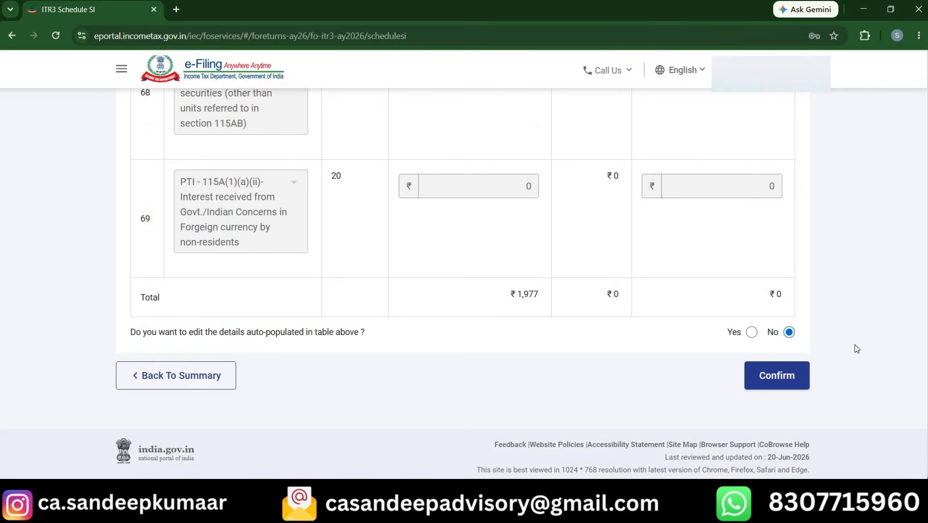
click(775, 375)
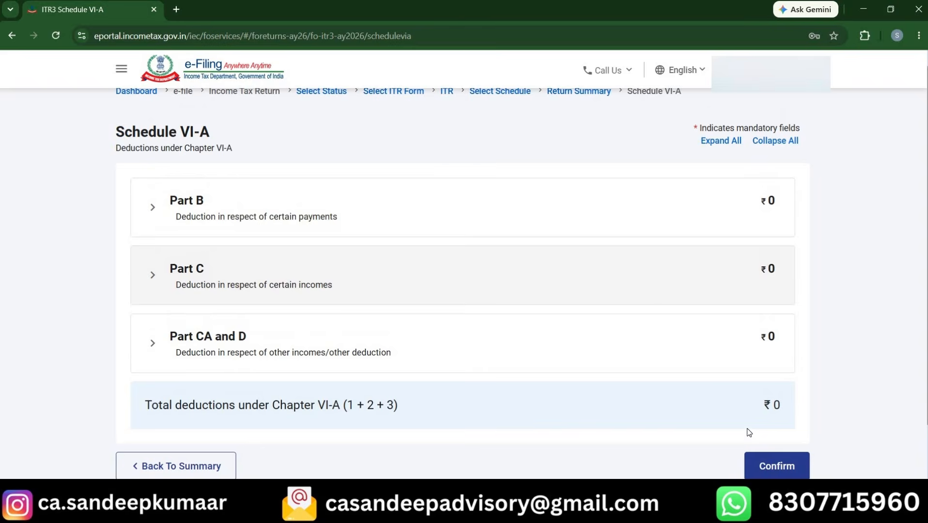
click(781, 464)
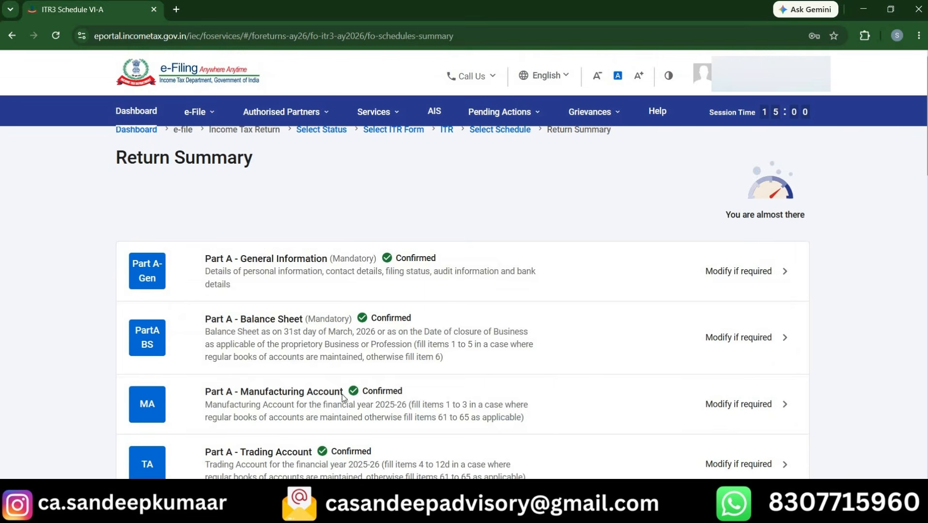
Open the Tax deferred on ESOP schedule, try to confirm it without entering any amounts, and go back to the return summary.
scroll(313, 430, down, 7)
scroll(313, 431, down, 10)
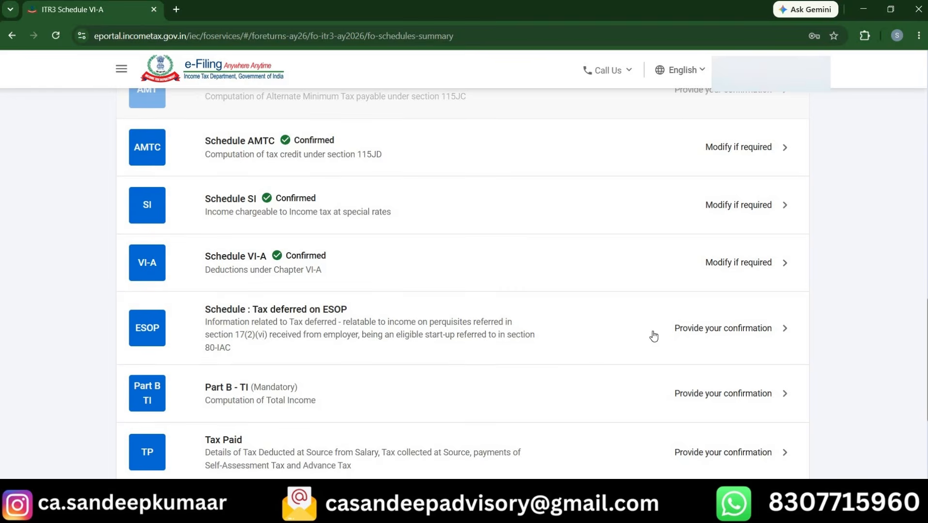
click(731, 327)
scroll(730, 328, down, 5)
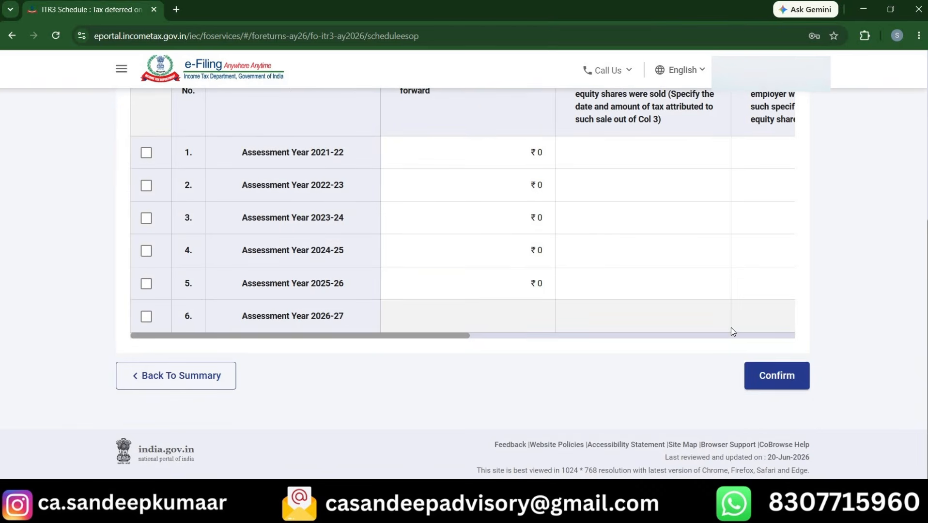
click(777, 376)
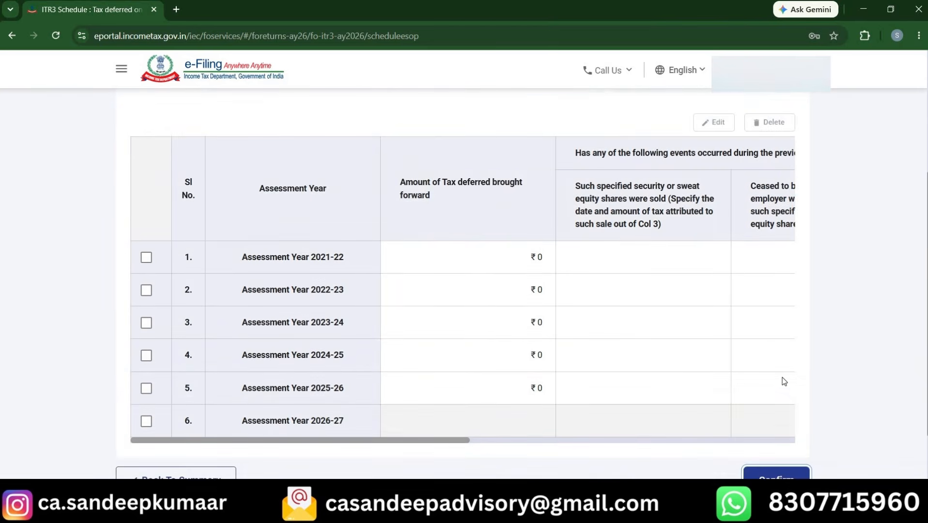
scroll(588, 356, down, 6)
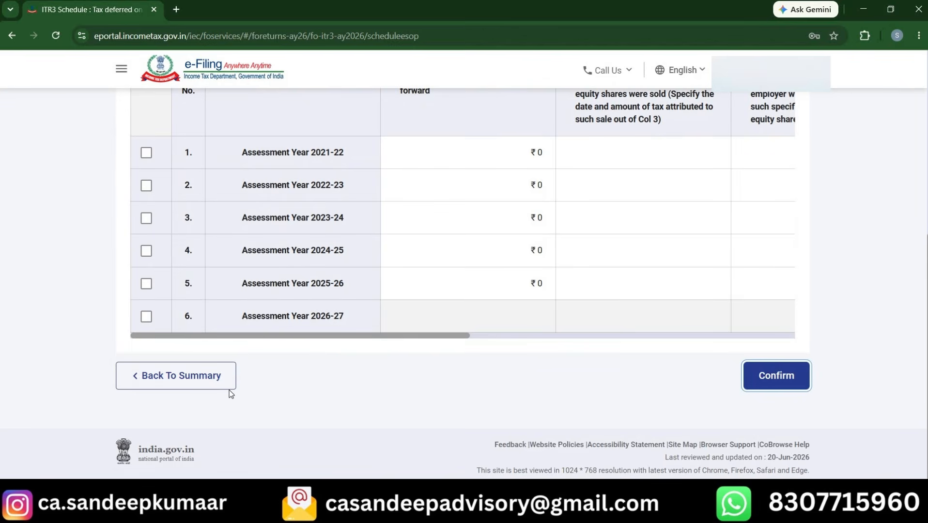
click(176, 379)
Open Part B - TI, check the current-year losses set off and the balance after set-off, and confirm the total income computation.
scroll(370, 439, down, 3)
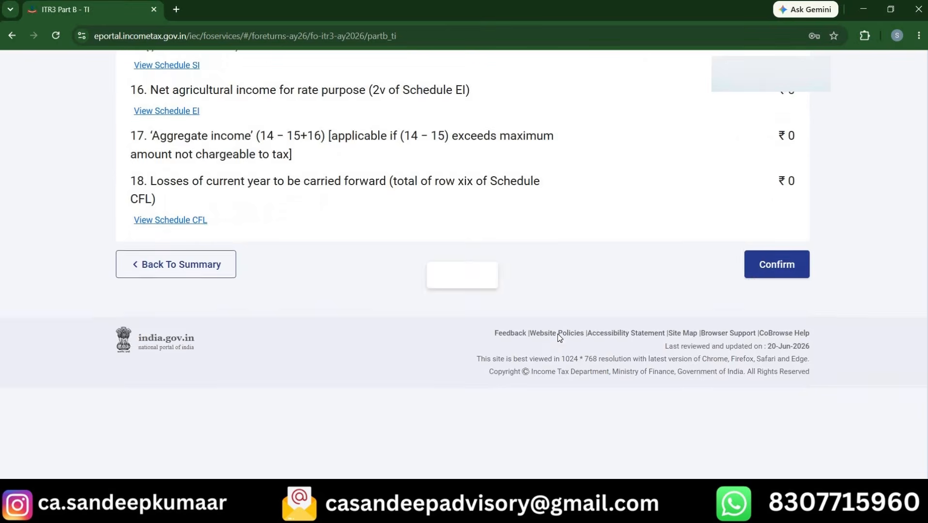
scroll(555, 337, down, 5)
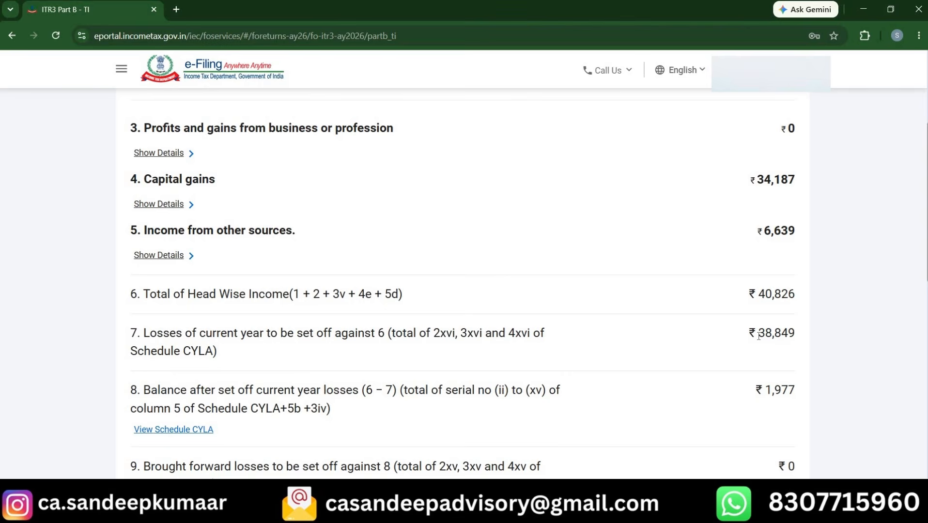
drag(759, 333, 787, 333)
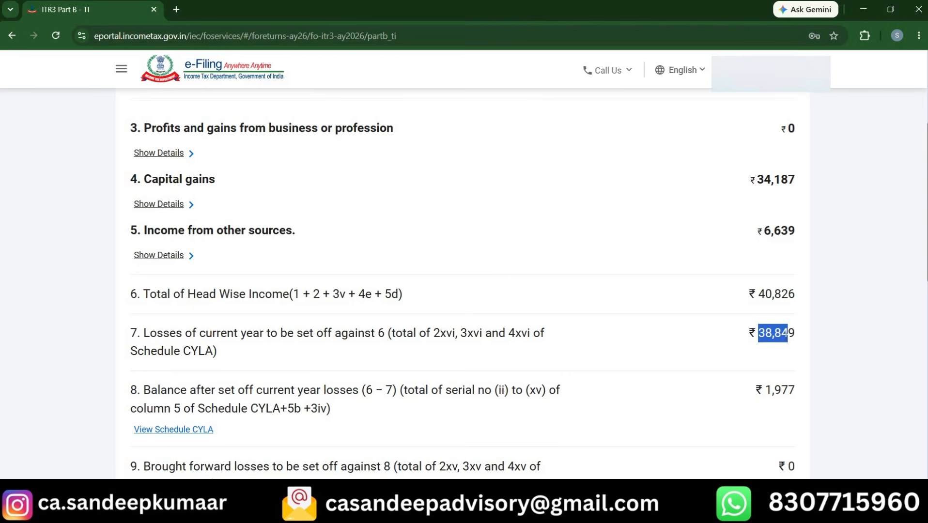
scroll(767, 292, down, 2)
drag(766, 289, 805, 294)
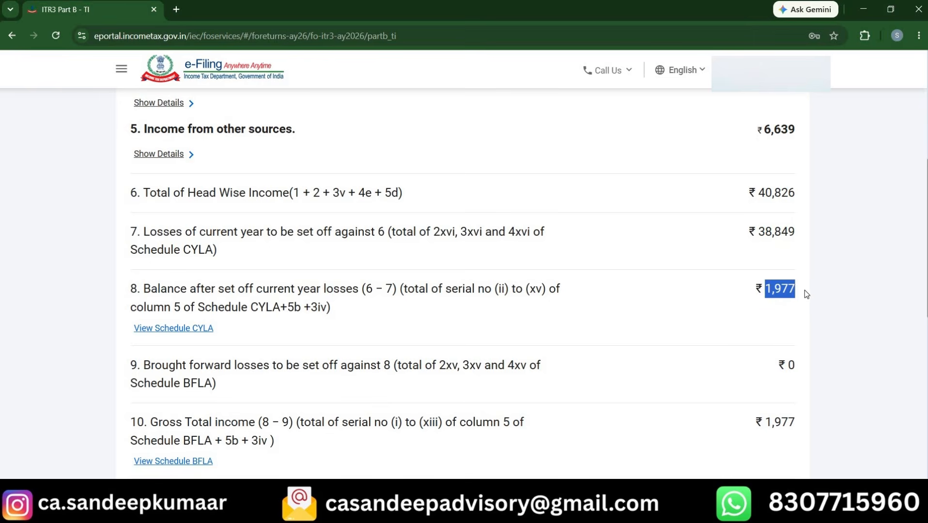
scroll(804, 294, down, 9)
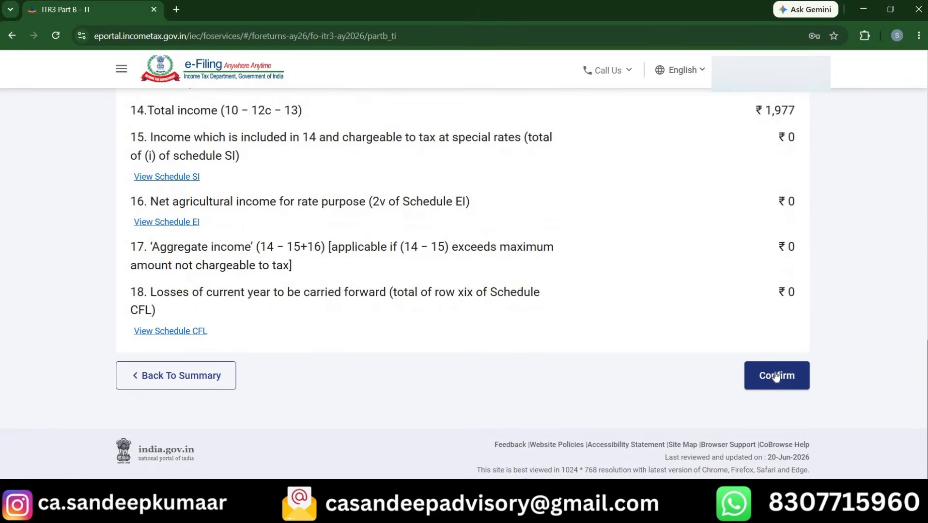
click(775, 377)
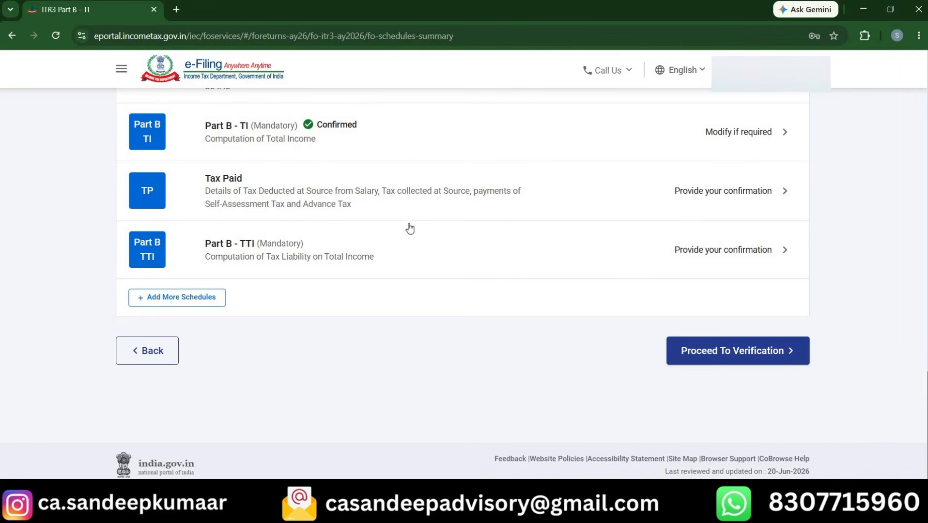
Open Tax Paid, look over the TDS, TCS and advance tax sections, and confirm the schedule without adding entries.
click(693, 194)
scroll(655, 356, down, 4)
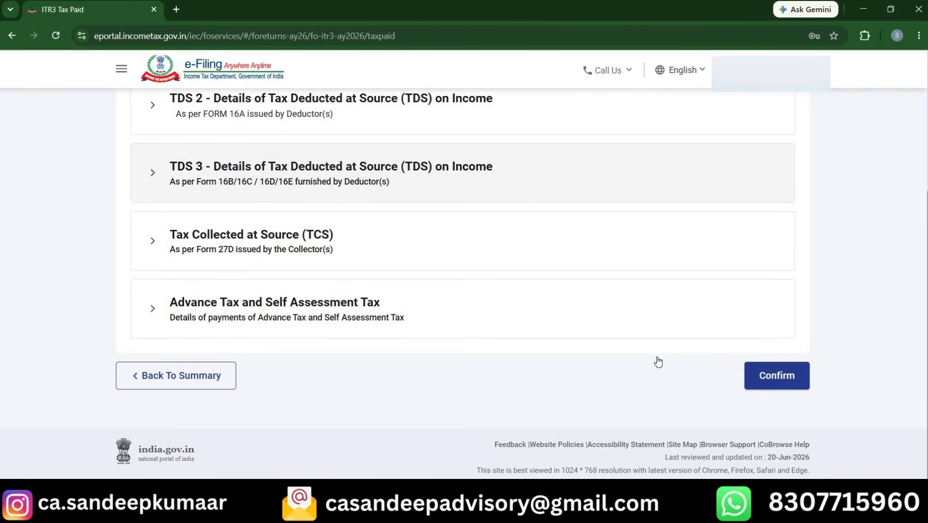
scroll(578, 325, up, 5)
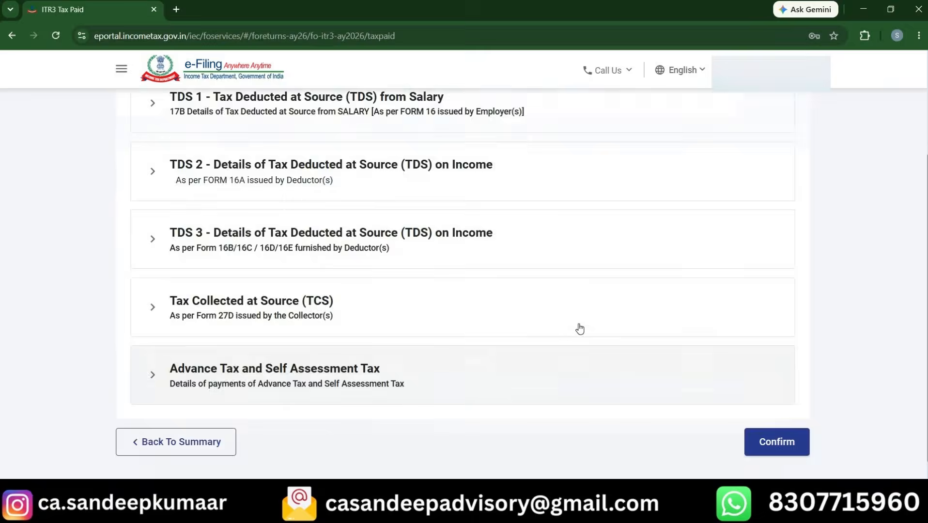
scroll(288, 358, down, 2)
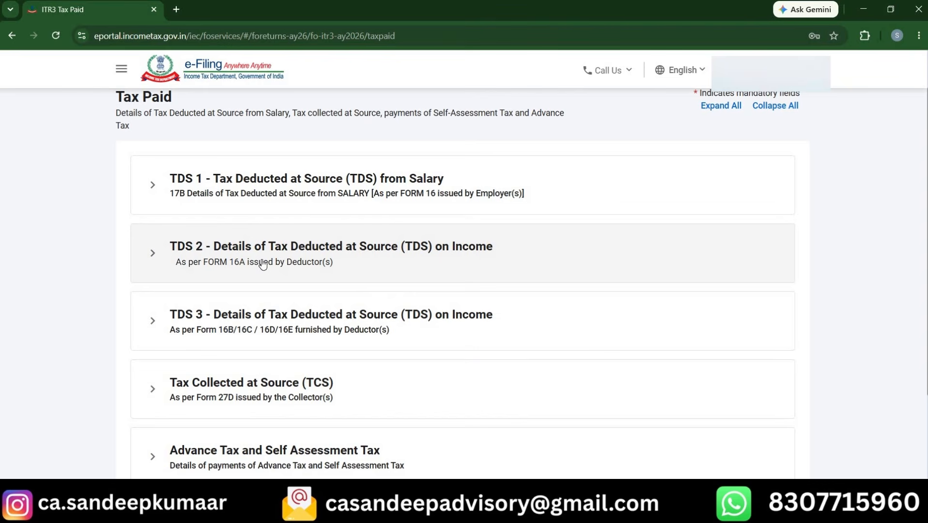
scroll(262, 264, down, 3)
click(786, 378)
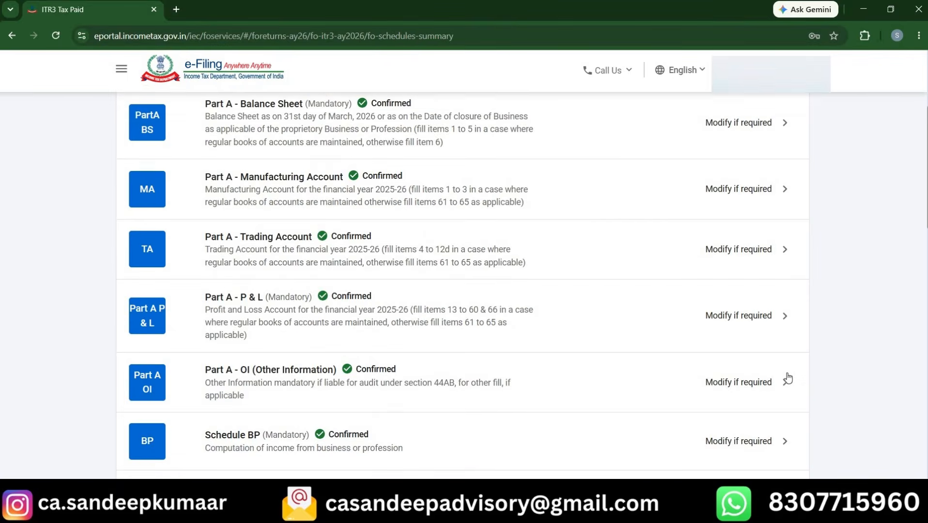
Open Part B - TTI, review the tax liability, taxes paid and refund, keep the foreign assets answer at No, and confirm.
scroll(787, 378, down, 17)
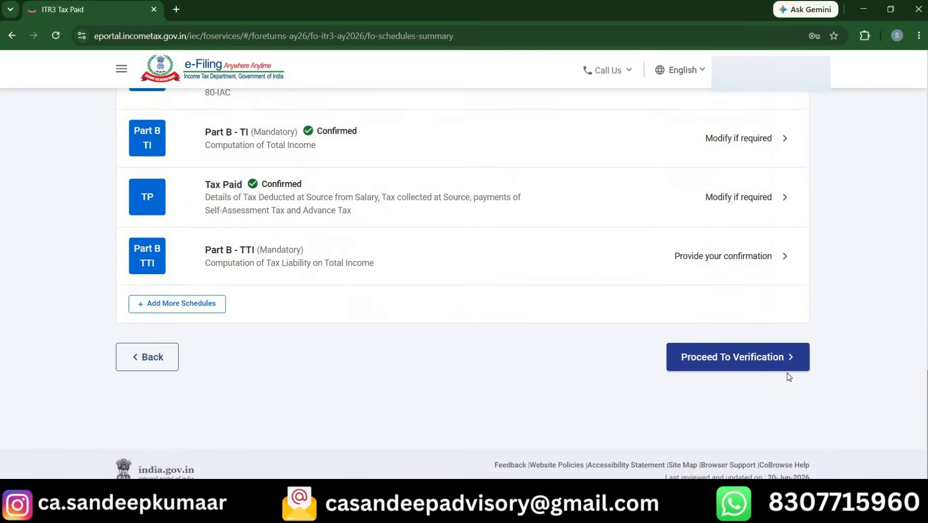
click(746, 264)
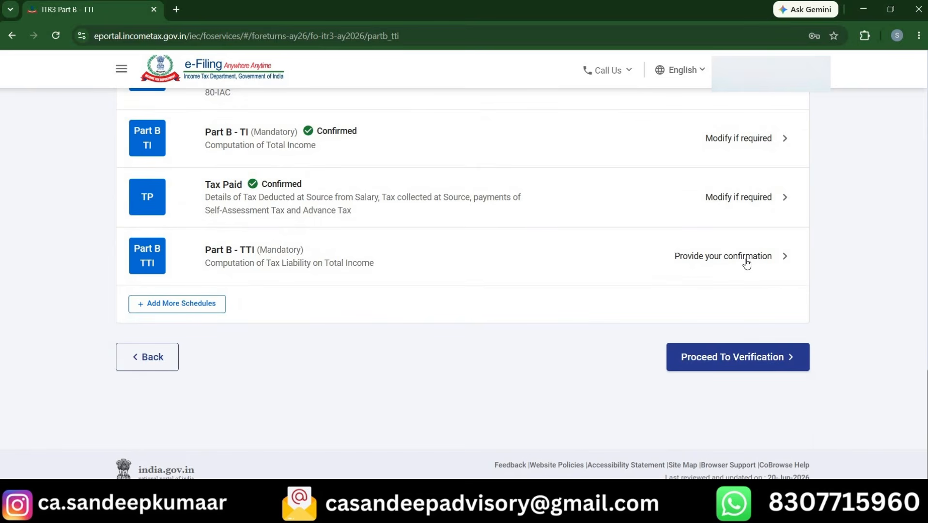
scroll(768, 258, down, 10)
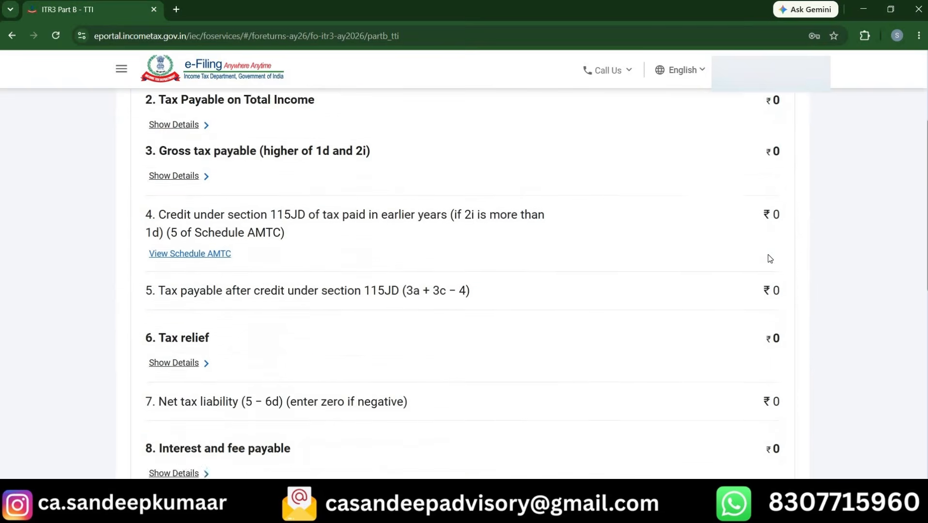
scroll(769, 258, down, 4)
scroll(770, 258, up, 15)
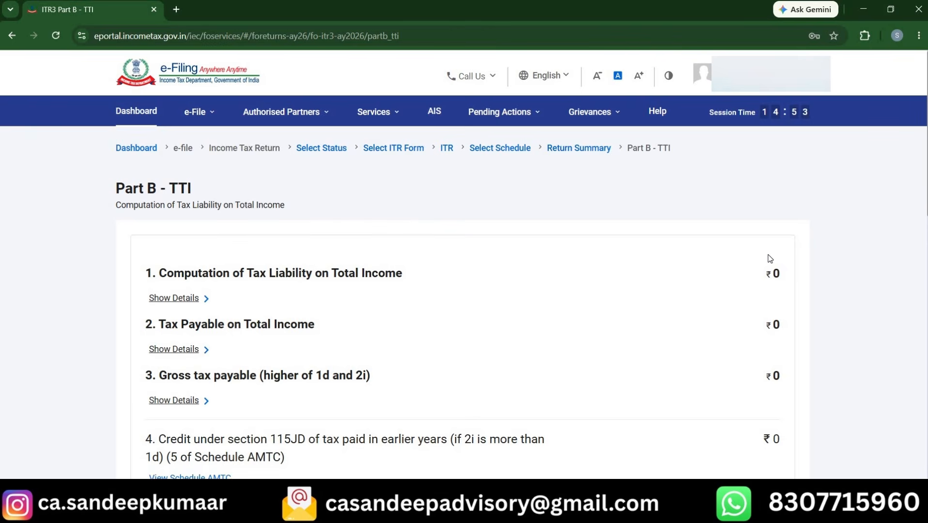
scroll(769, 258, down, 6)
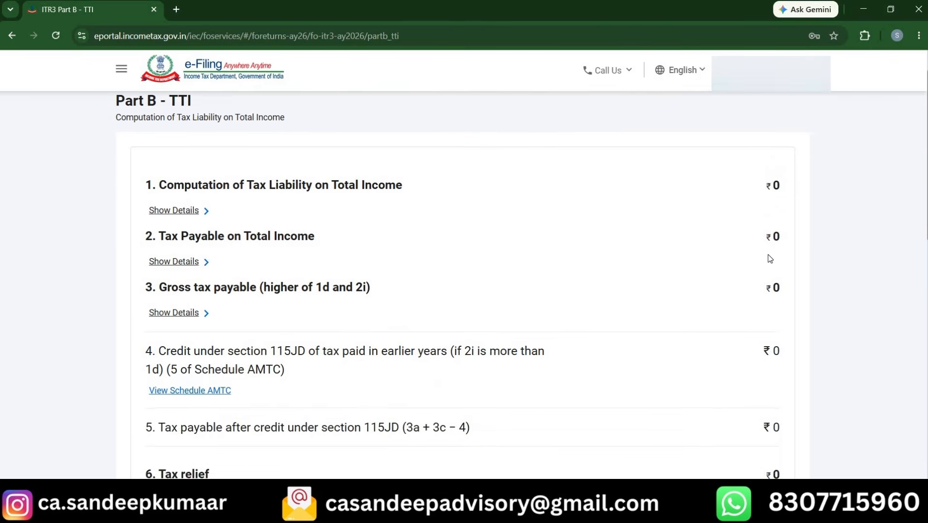
scroll(769, 258, down, 3)
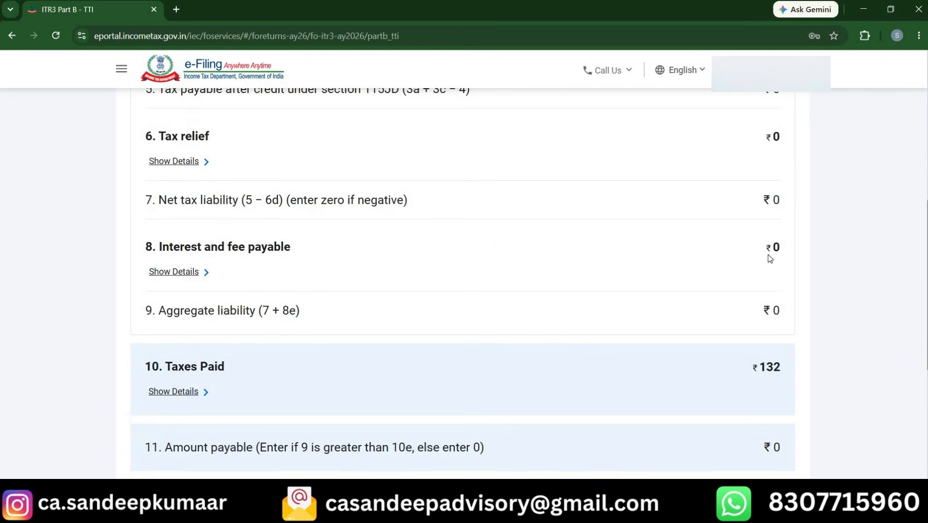
scroll(770, 259, down, 3)
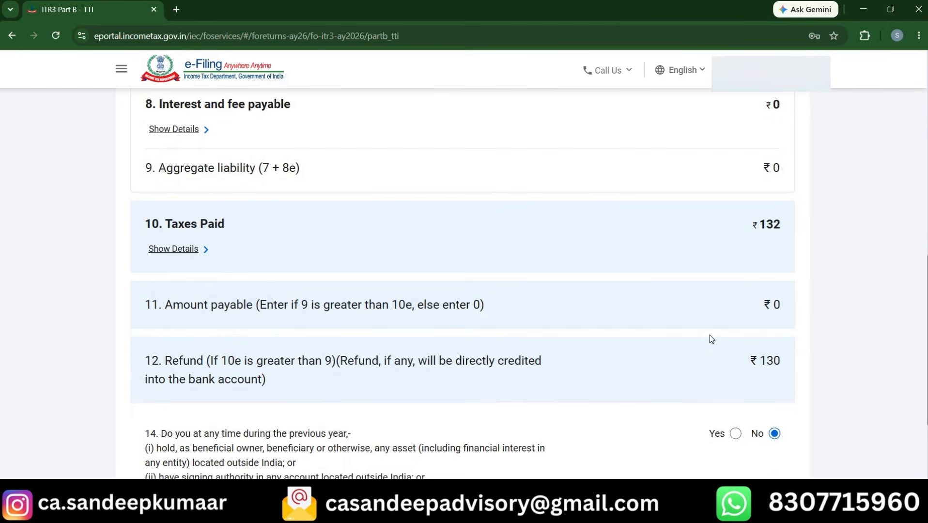
scroll(709, 335, down, 3)
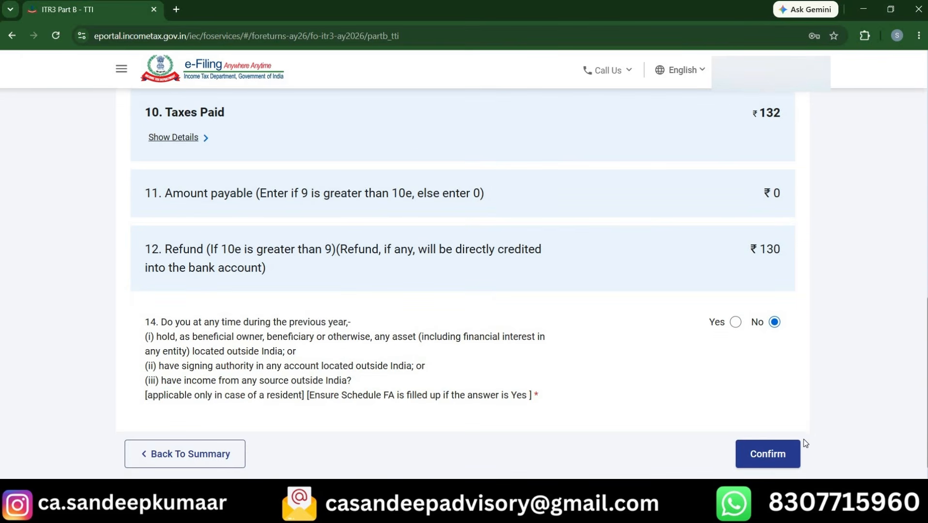
click(776, 453)
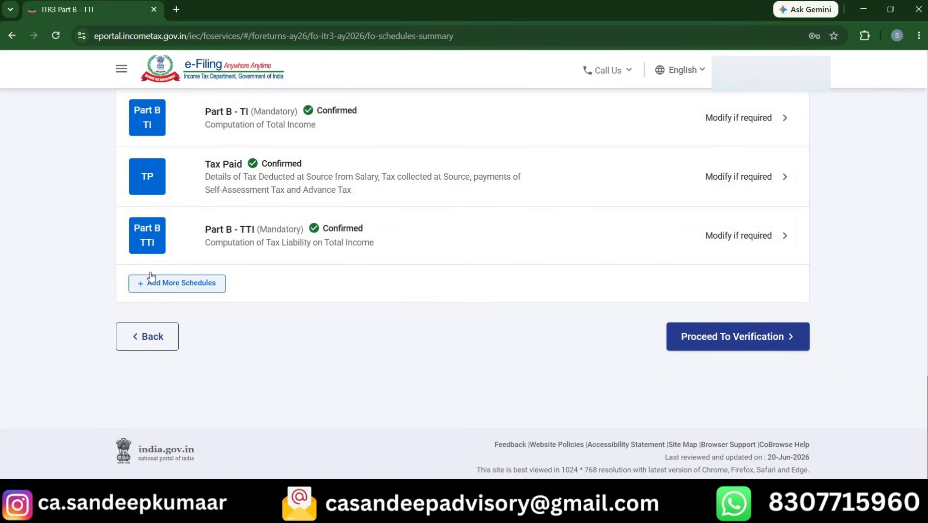
Remove the Tax deferred on ESOP schedule from the selected Tax schedules and continue to the return summary.
click(180, 285)
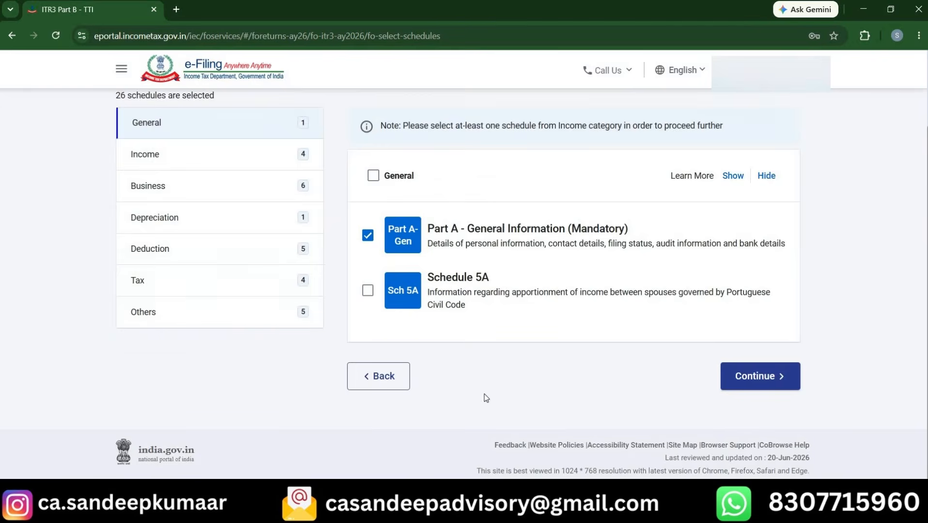
click(145, 273)
click(367, 290)
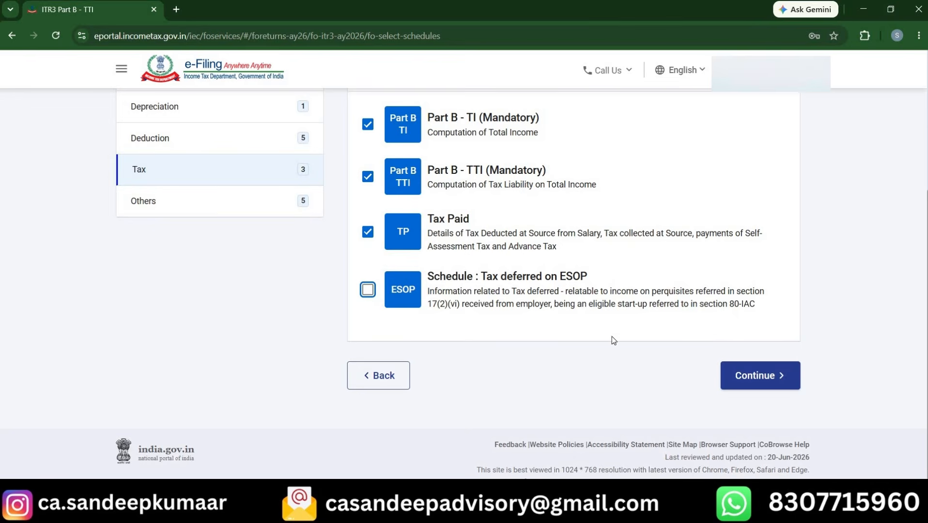
click(759, 376)
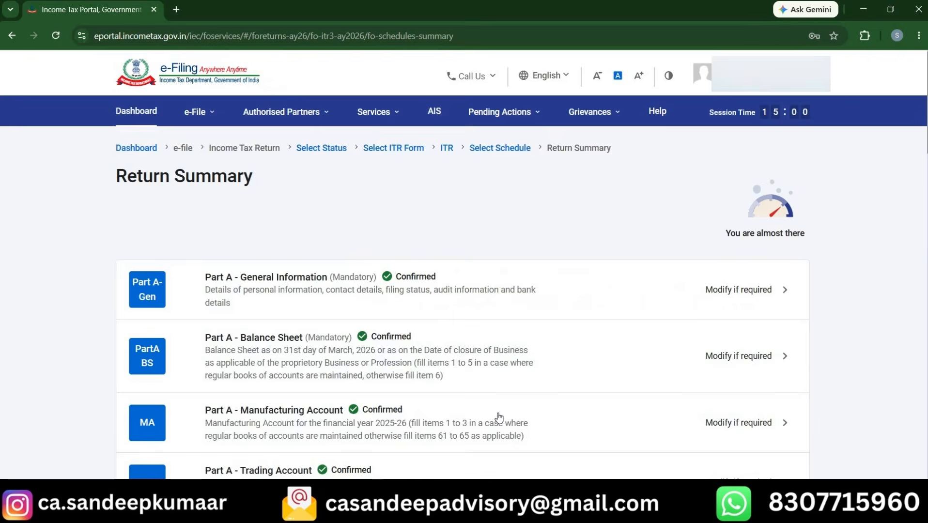
Find the unconfirmed Schedule House Property in the return summary, open it and confirm it.
scroll(497, 414, down, 10)
scroll(497, 418, up, 3)
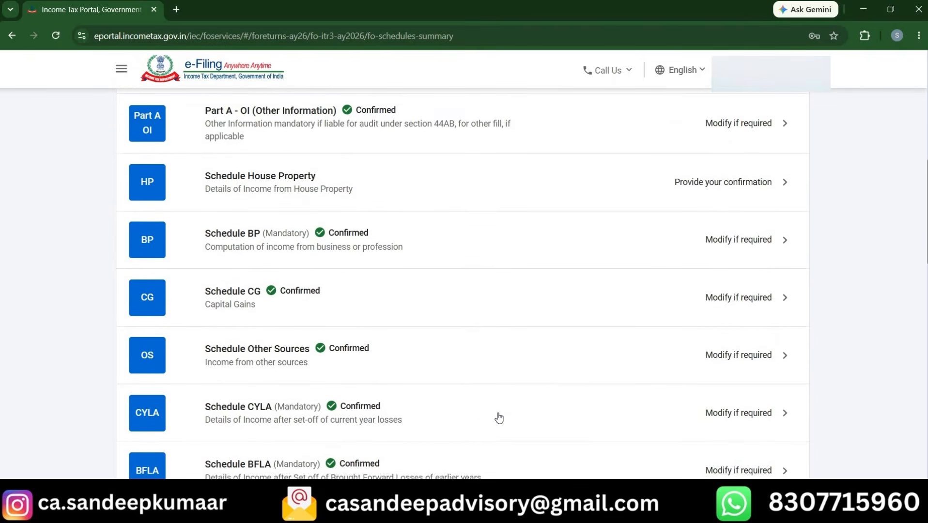
click(407, 193)
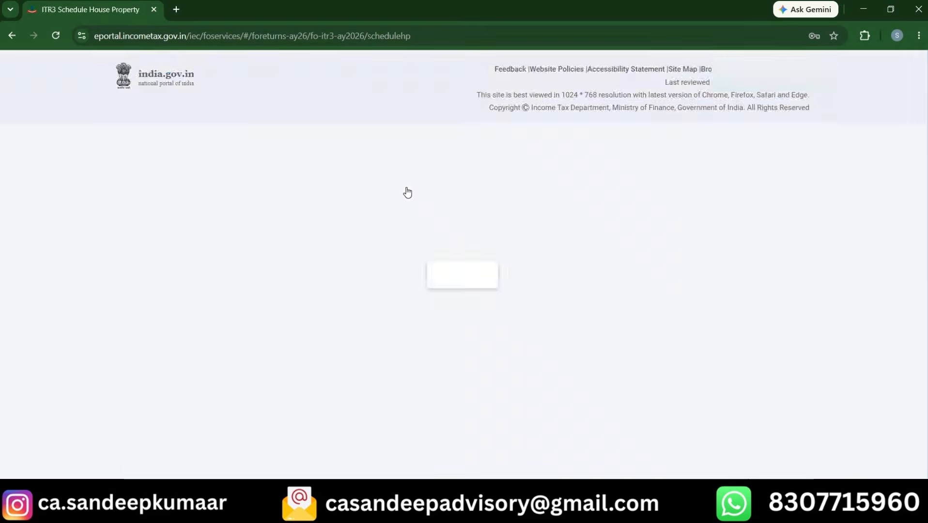
click(776, 400)
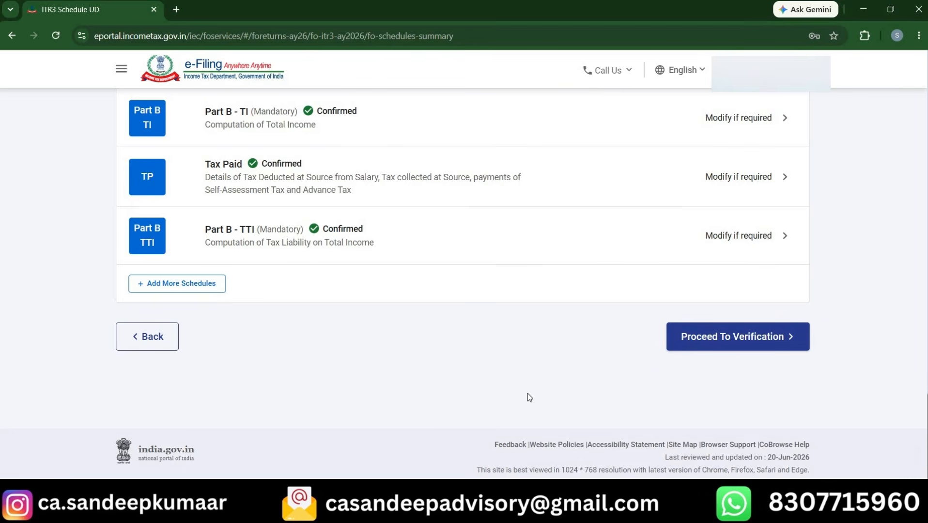
Check the remaining schedules in the summary, proceed to verification, and run the return's internal validation from the declaration page.
scroll(527, 396, up, 3)
scroll(527, 396, down, 3)
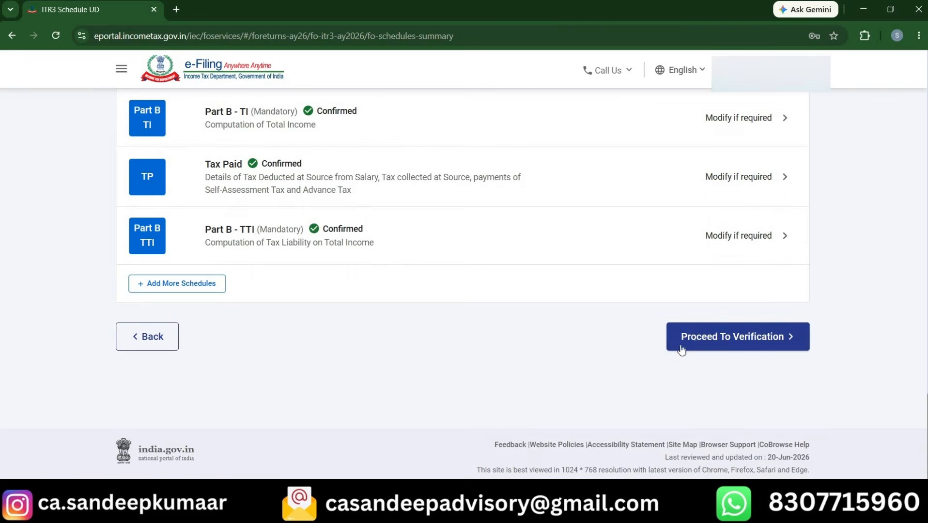
click(747, 342)
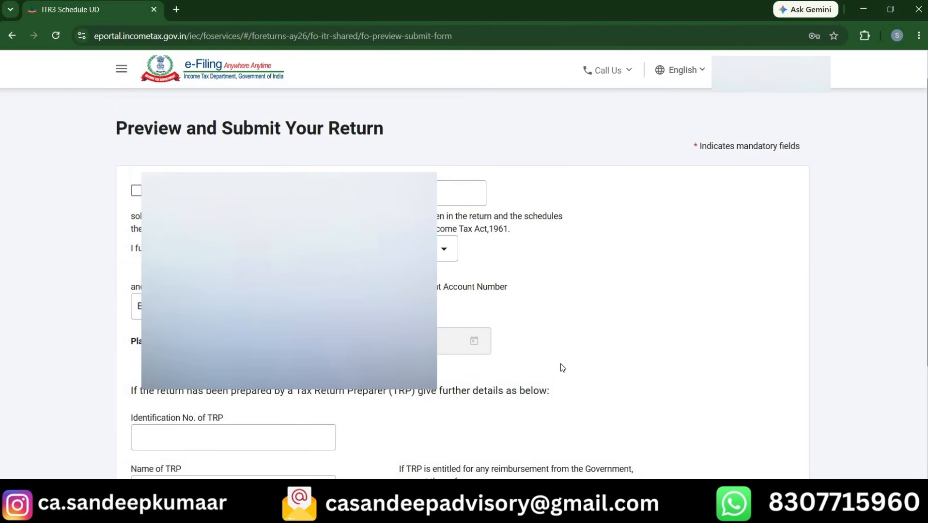
scroll(562, 368, down, 4)
click(753, 355)
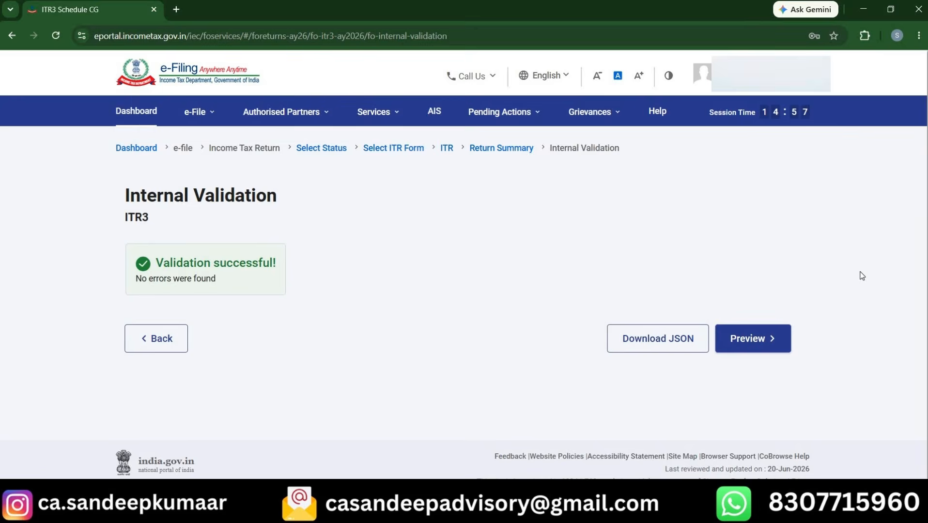